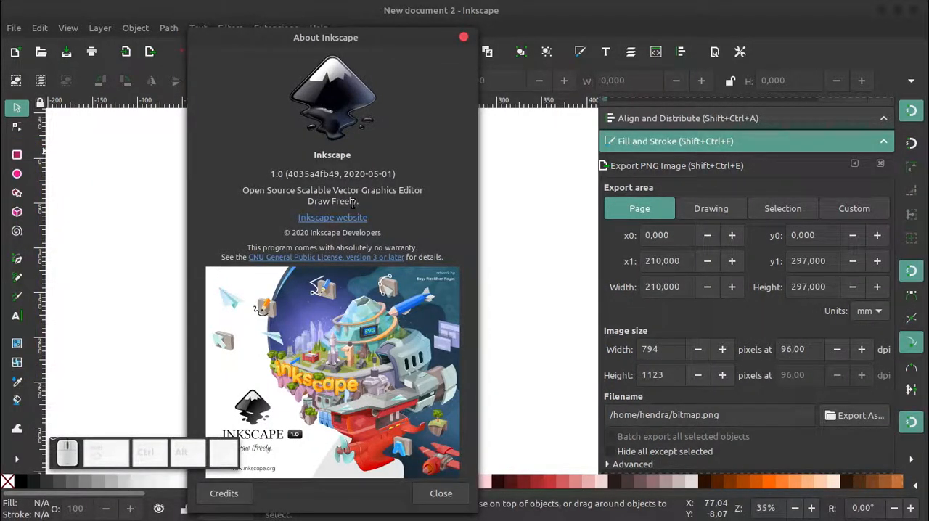
Close the About dialog and open the interface Theme settings in the preferences
click(464, 36)
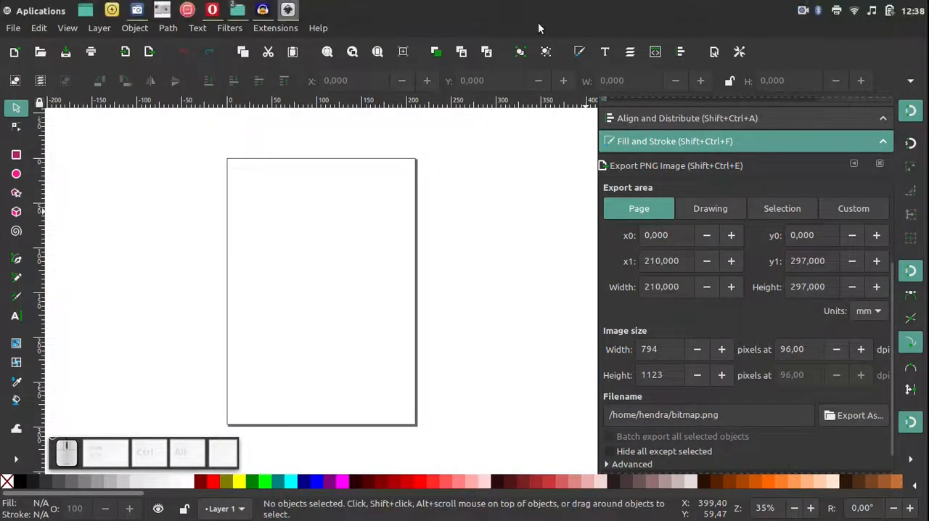
click(38, 28)
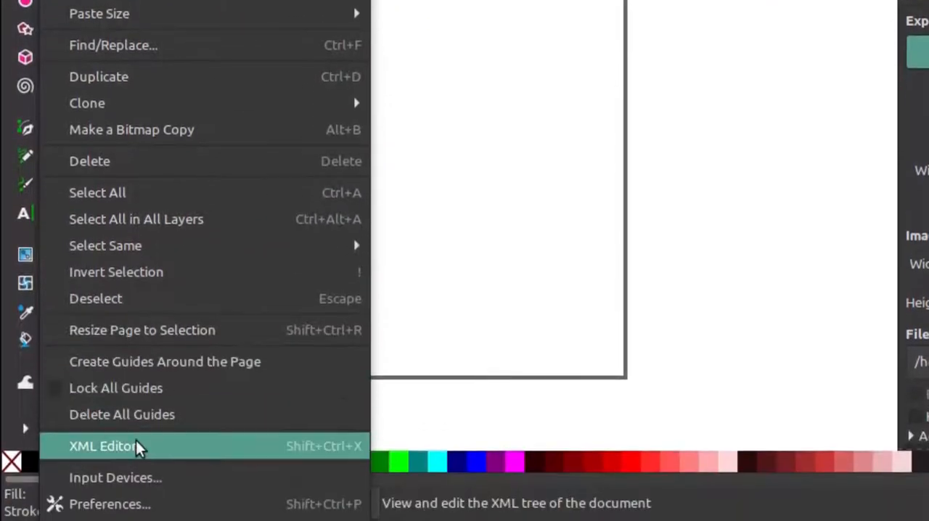
click(116, 505)
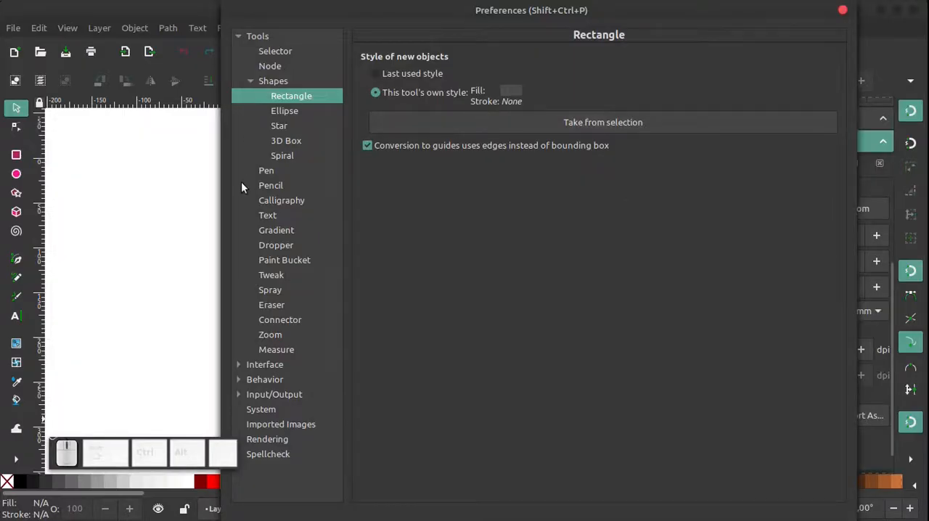
click(240, 35)
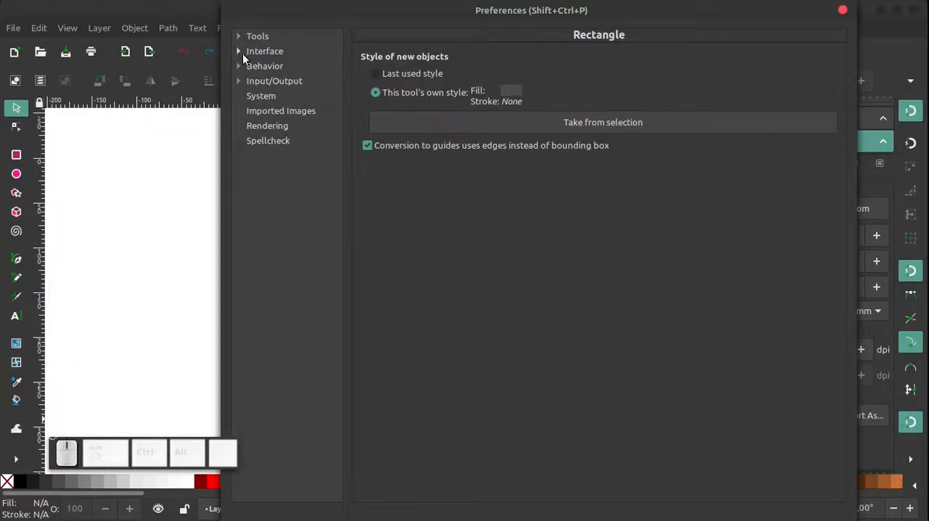
click(275, 55)
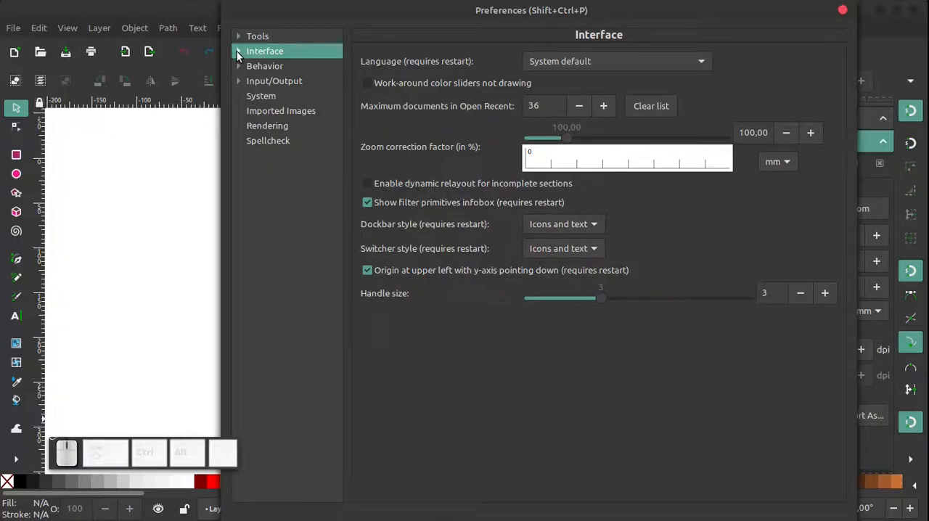
click(238, 52)
click(270, 66)
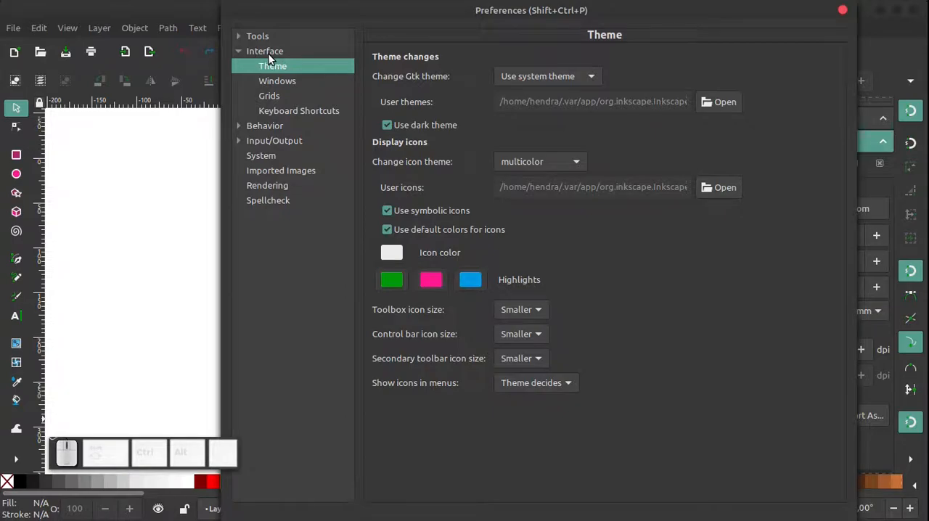
Look through the available languages in the general Interface preferences without choosing a different one
click(269, 54)
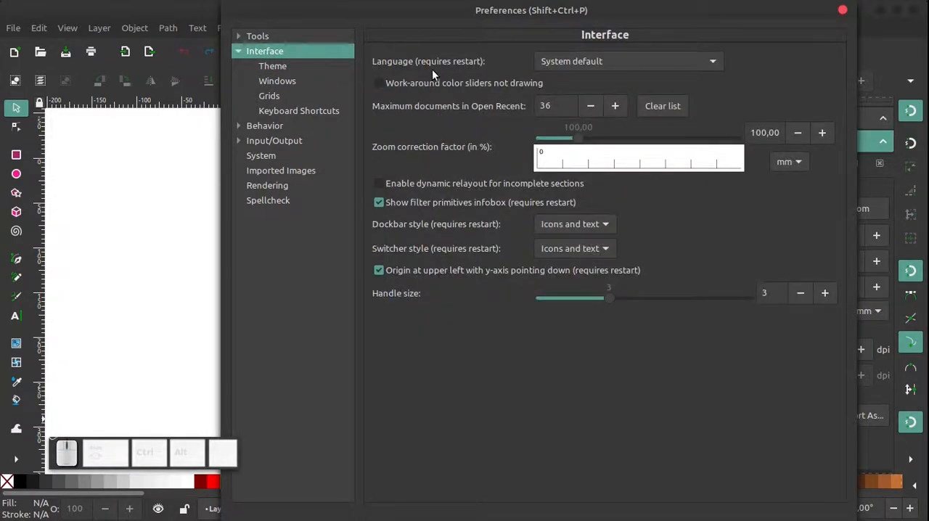
click(716, 62)
scroll(649, 357, down, 6)
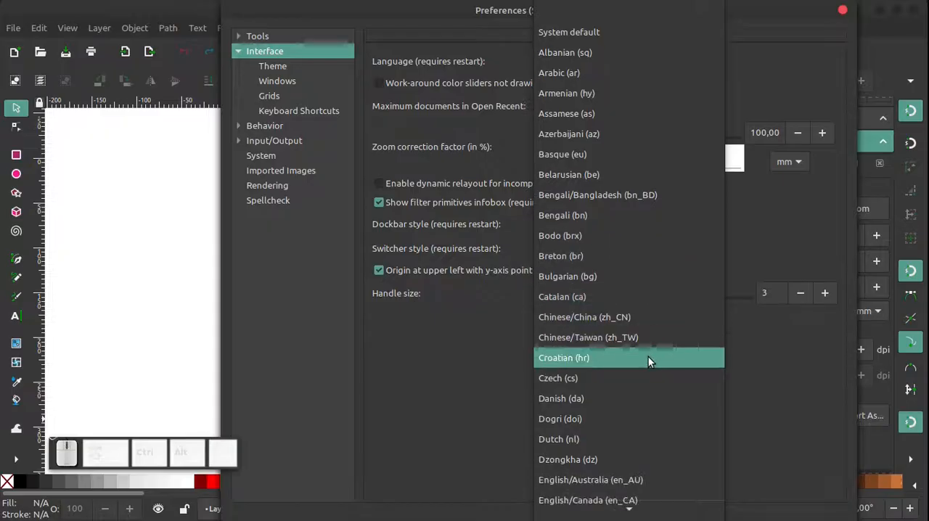
scroll(645, 360, down, 3)
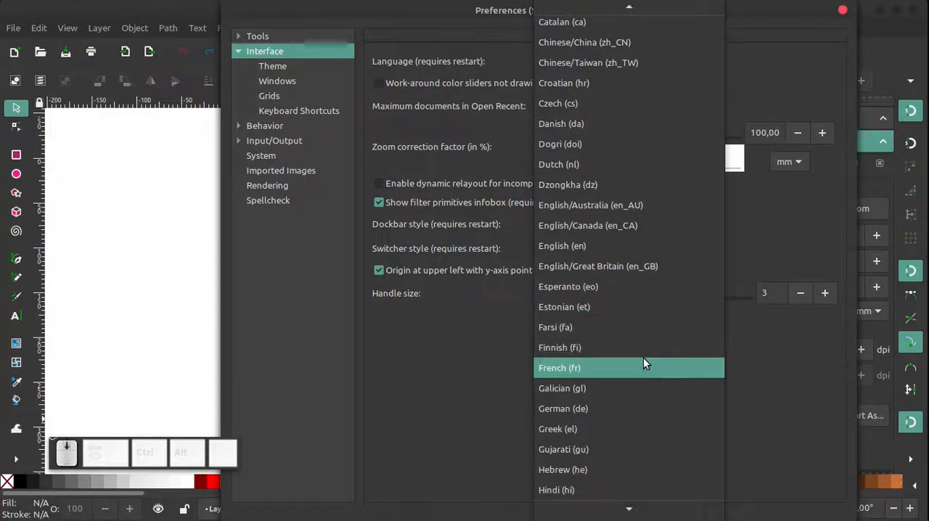
scroll(643, 355, down, 3)
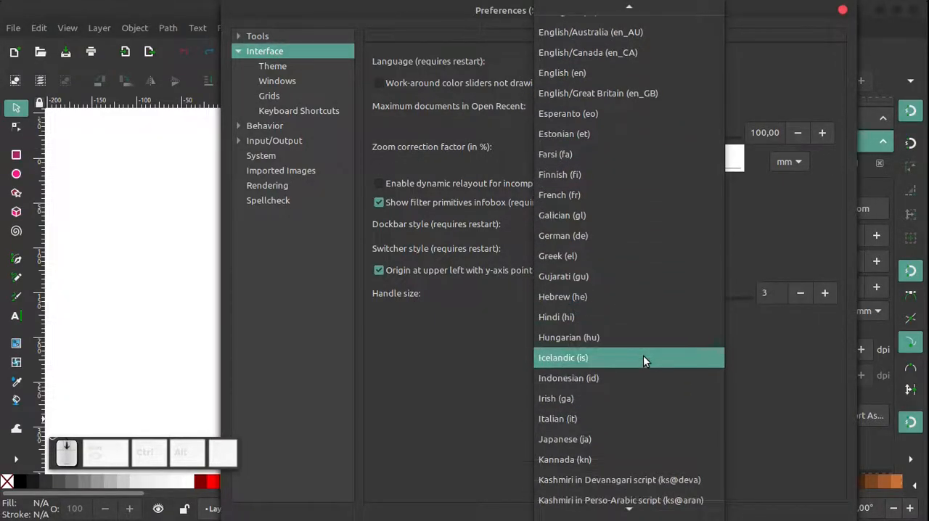
click(457, 355)
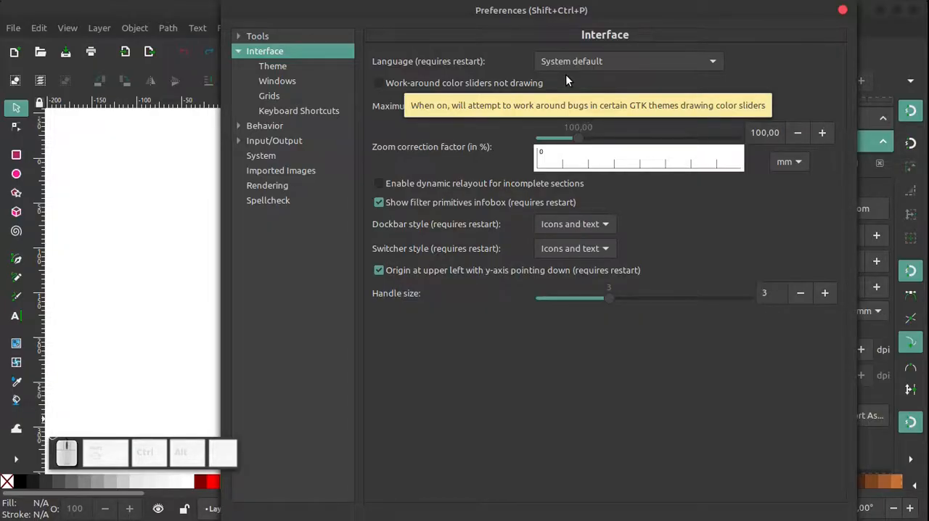
Review the available Gtk themes in the Theme preferences without choosing a different one
click(270, 67)
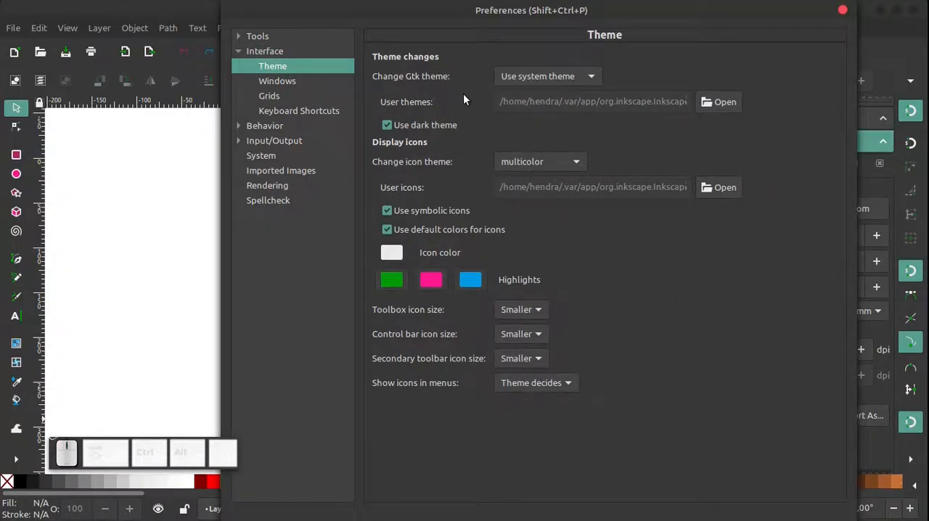
click(594, 79)
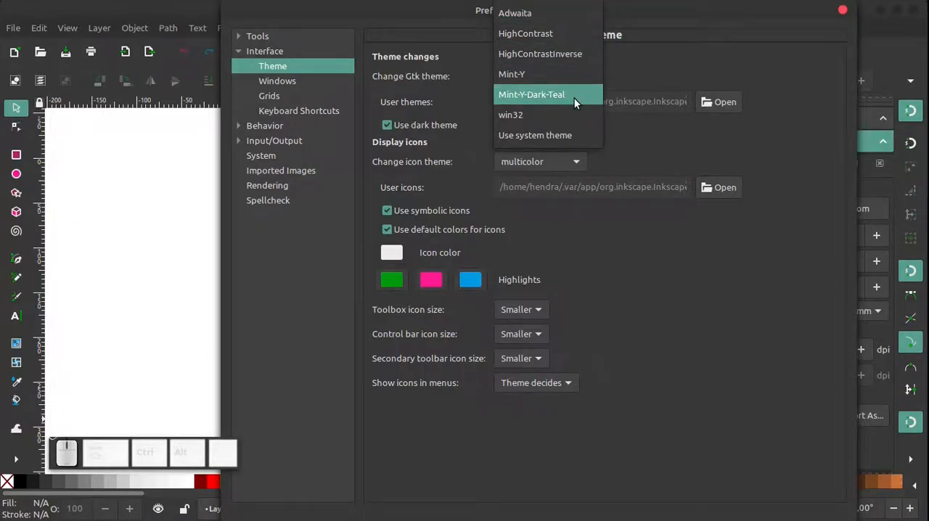
click(759, 135)
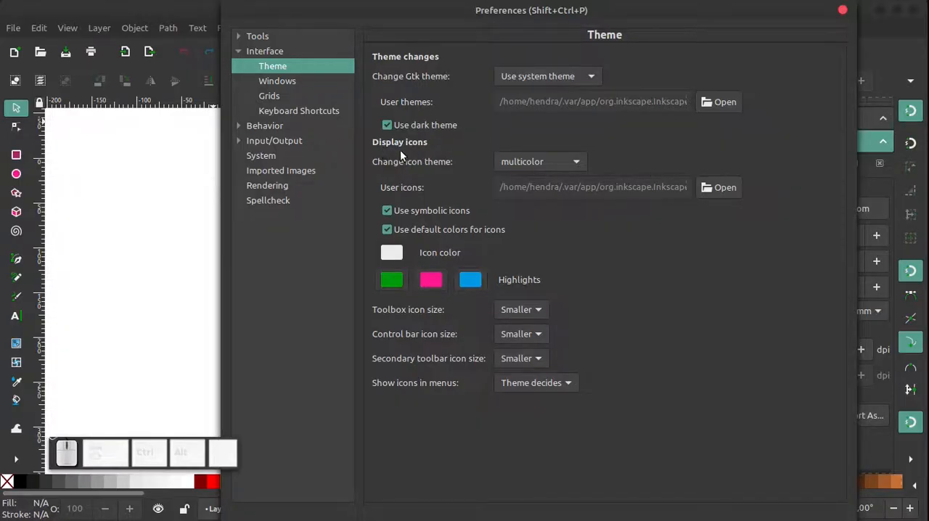
Try the hicolor, multicolor and Tango icon themes one after another
click(577, 162)
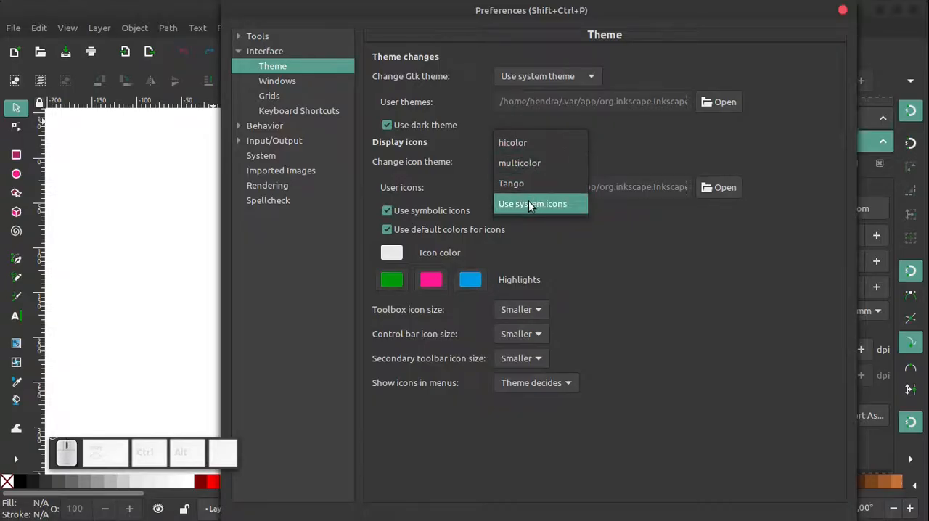
click(206, 46)
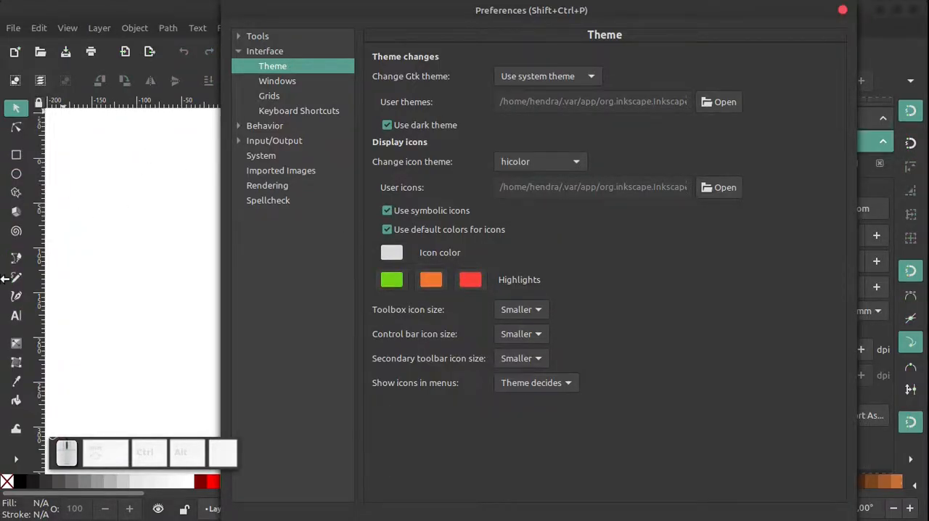
click(584, 167)
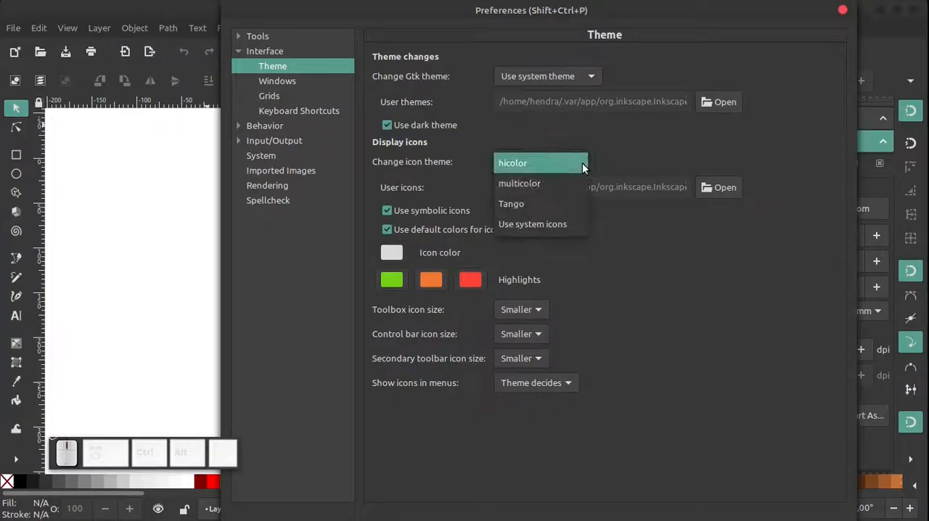
click(552, 183)
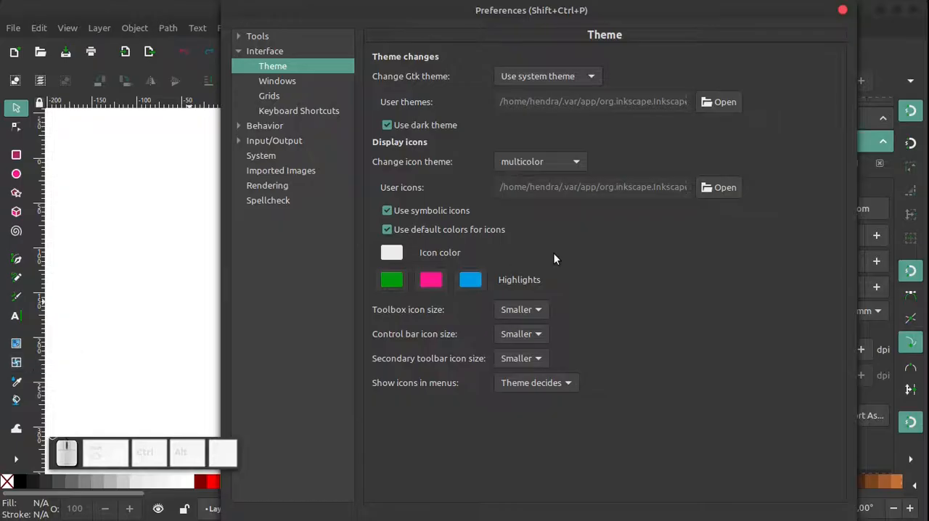
click(577, 165)
click(547, 181)
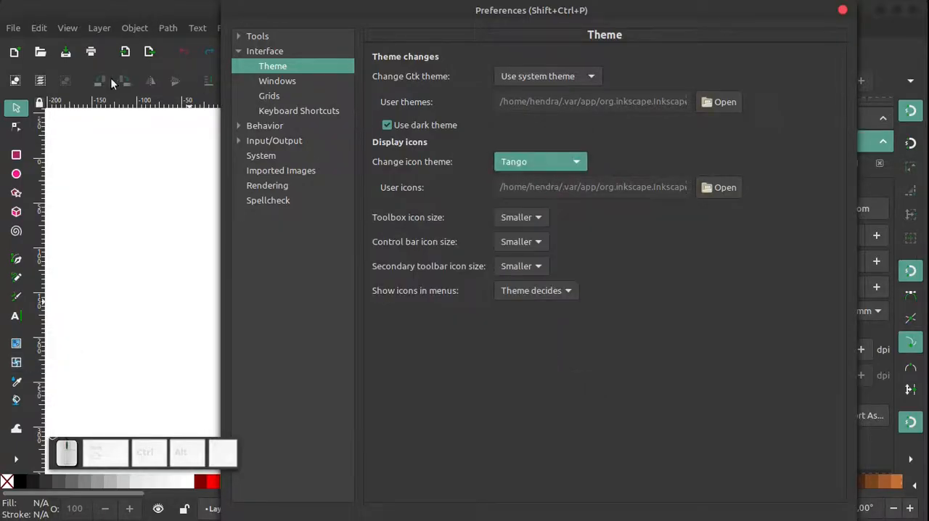
Try the system icons with symbolic icons enabled, and set the icon theme back to multicolor
click(569, 162)
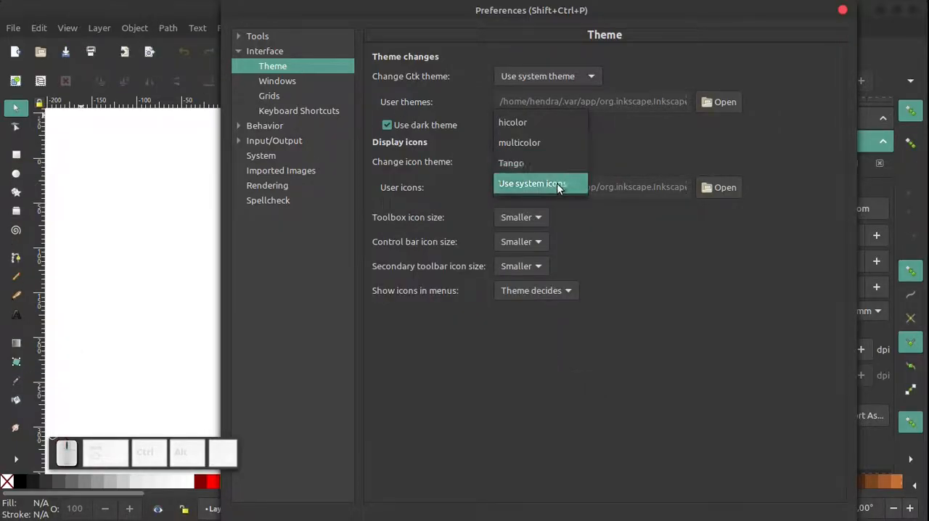
click(557, 184)
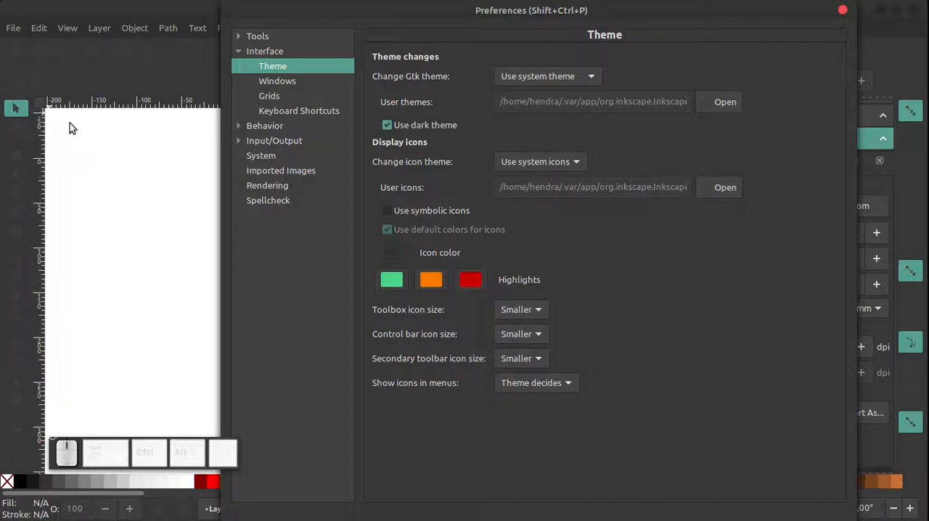
click(386, 210)
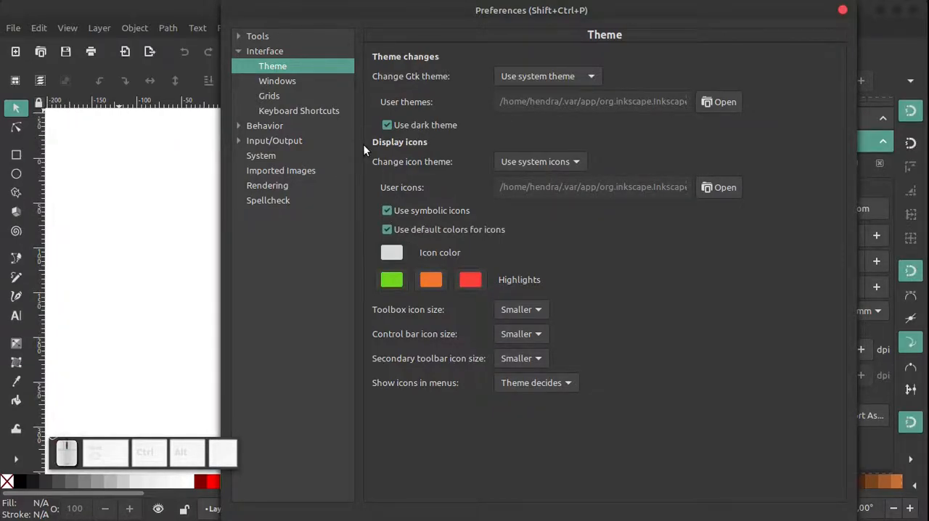
click(574, 160)
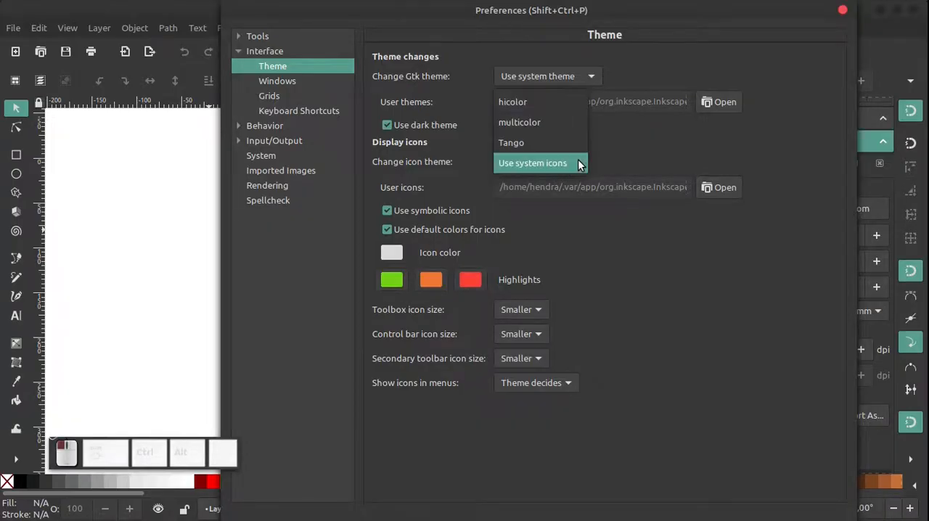
click(540, 127)
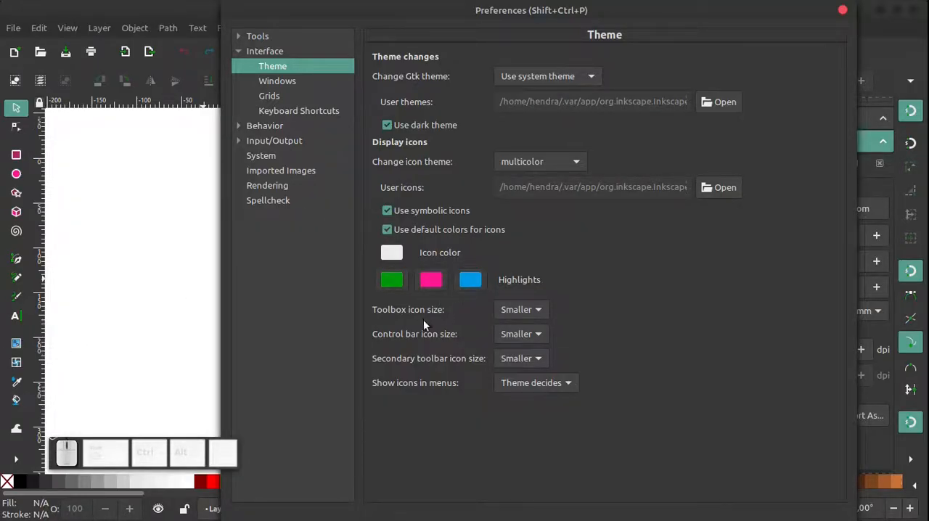
Set the toolbox icon size to Small
click(540, 311)
click(519, 313)
click(534, 309)
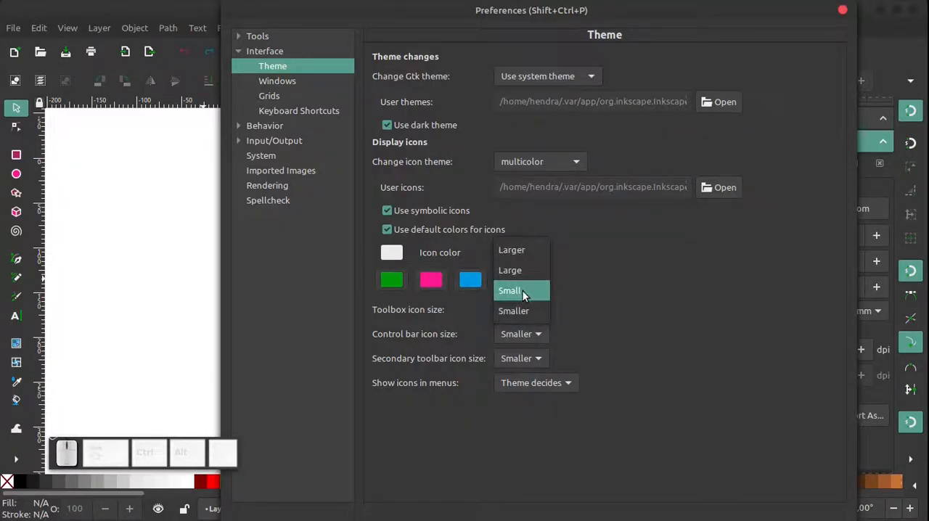
click(522, 290)
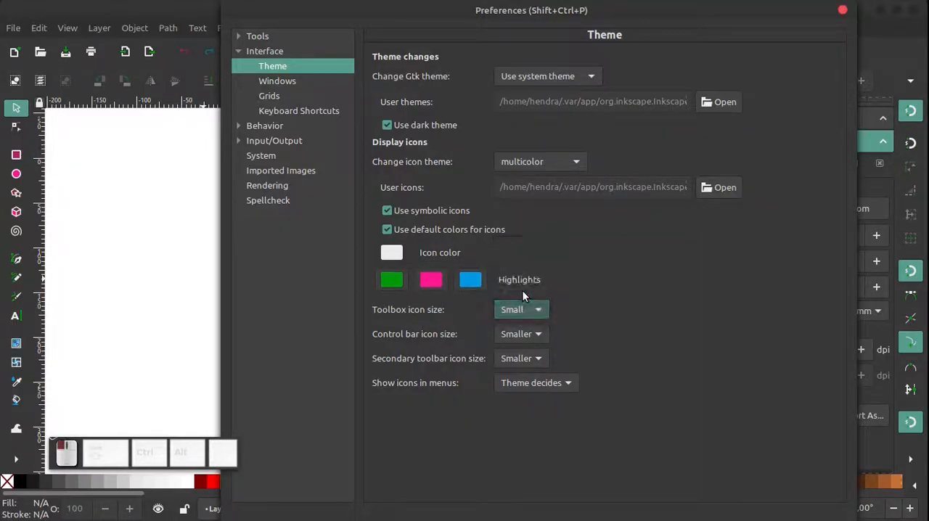
Check the toolbox's hidden overflow tools, return the toolbox icon size to Smaller and close the preferences
click(16, 461)
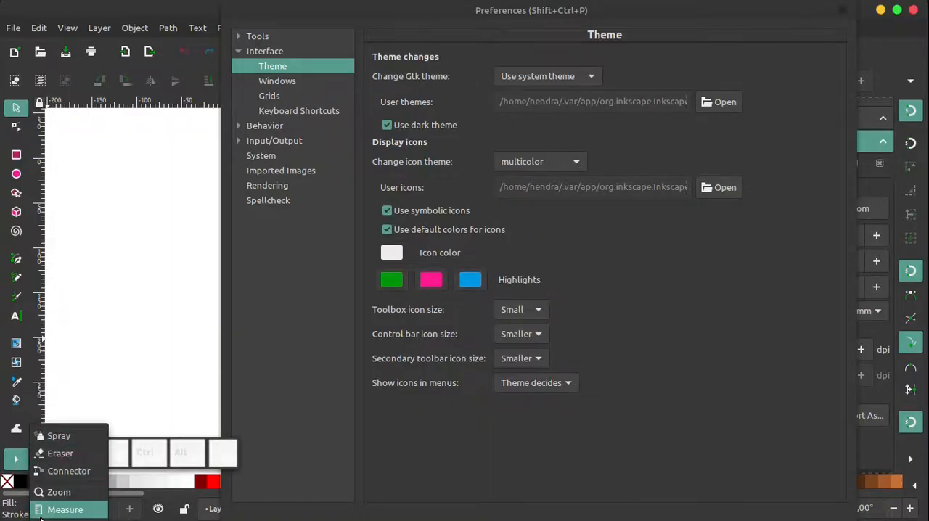
click(11, 472)
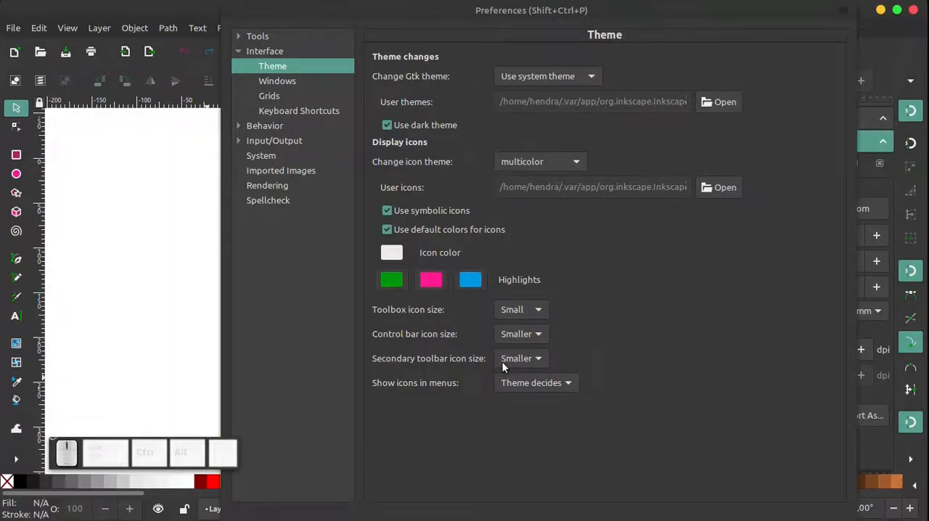
click(536, 314)
click(526, 333)
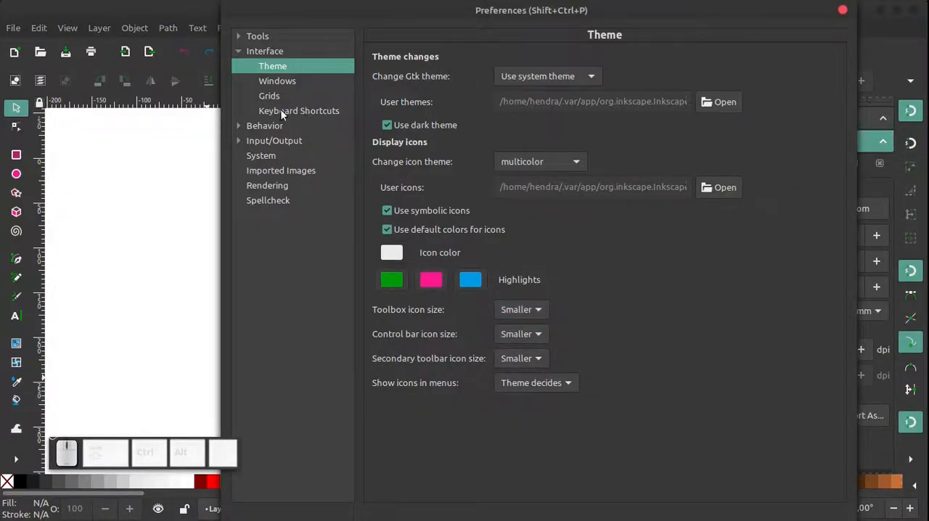
click(843, 11)
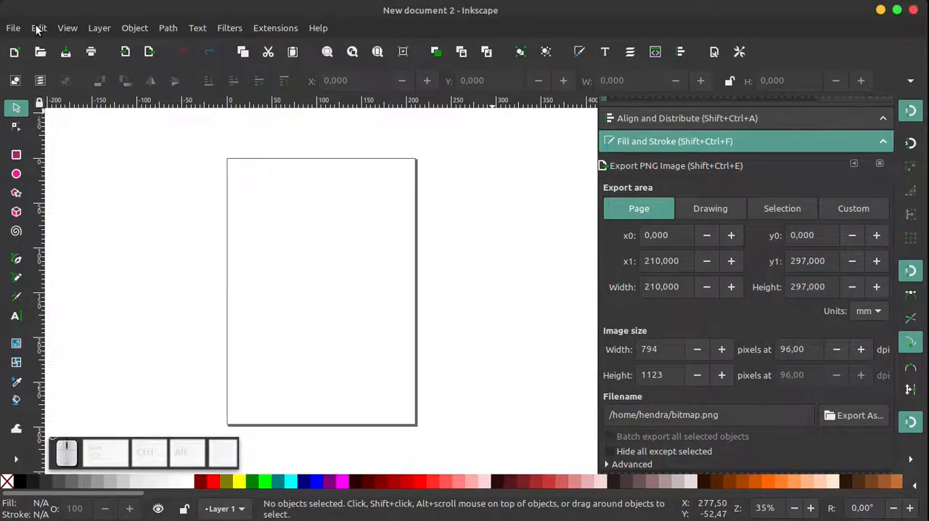
click(13, 29)
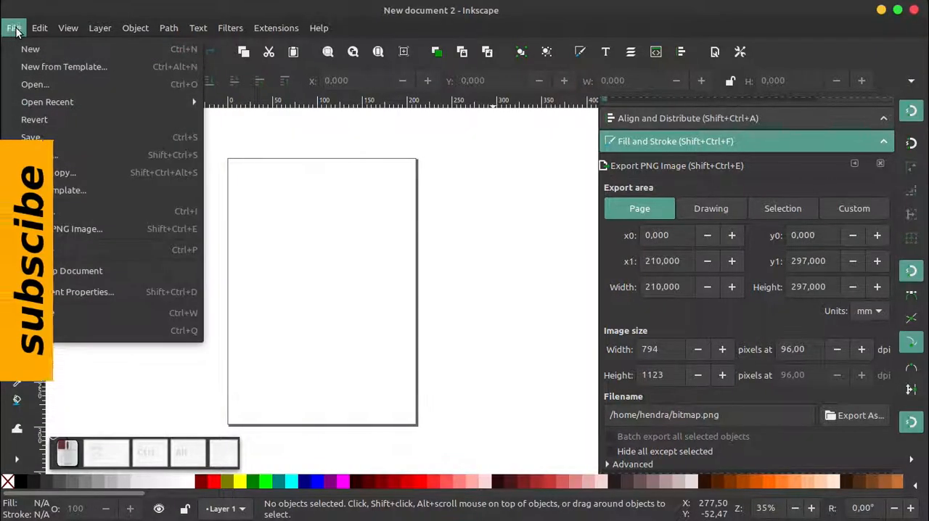
mouse_move(278, 27)
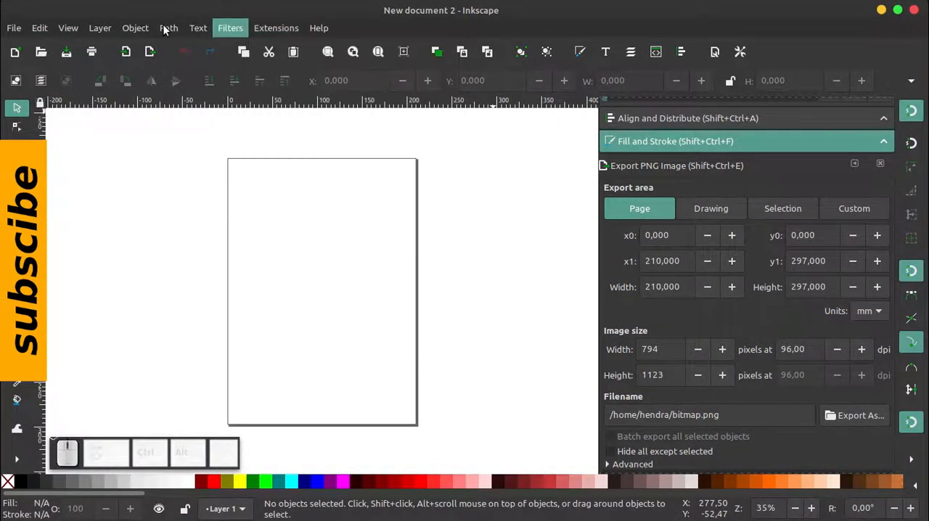
mouse_move(101, 29)
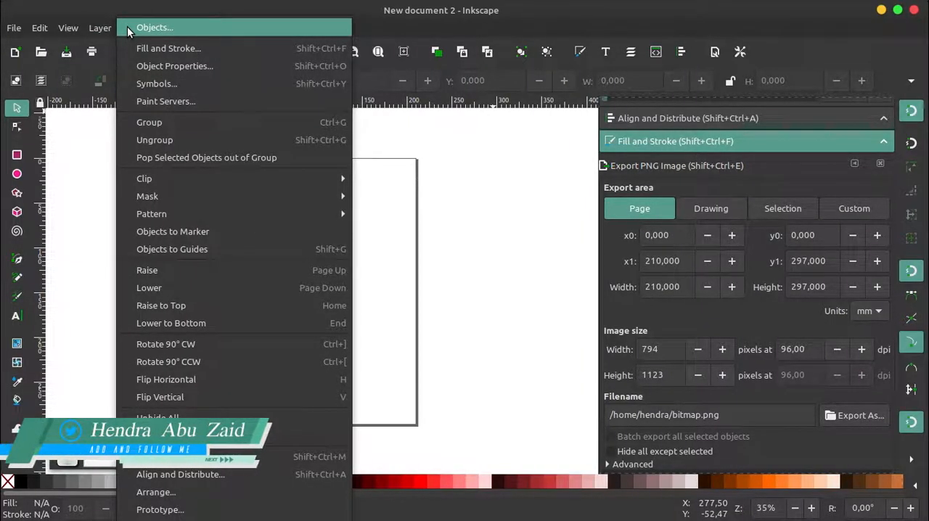
mouse_move(318, 27)
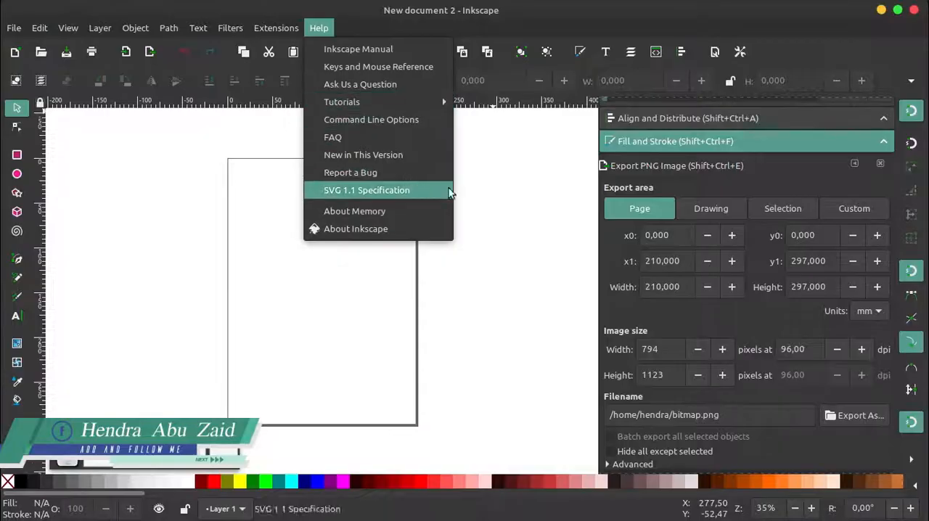
click(501, 180)
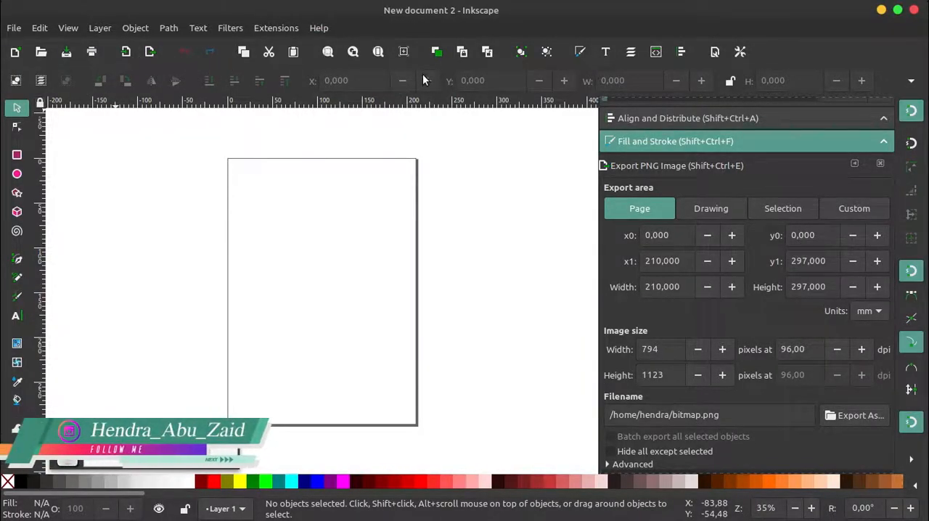
Review the available file commands and editing commands without running any of them
click(14, 28)
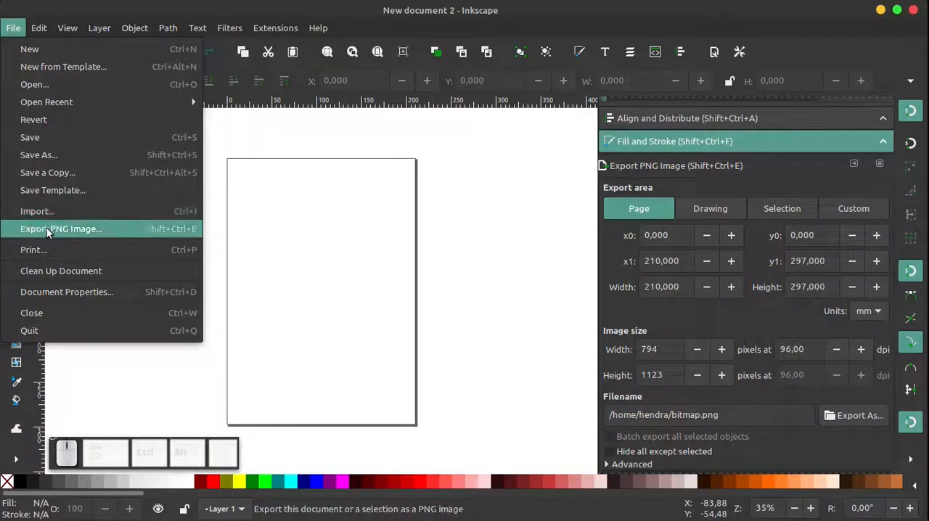
click(292, 251)
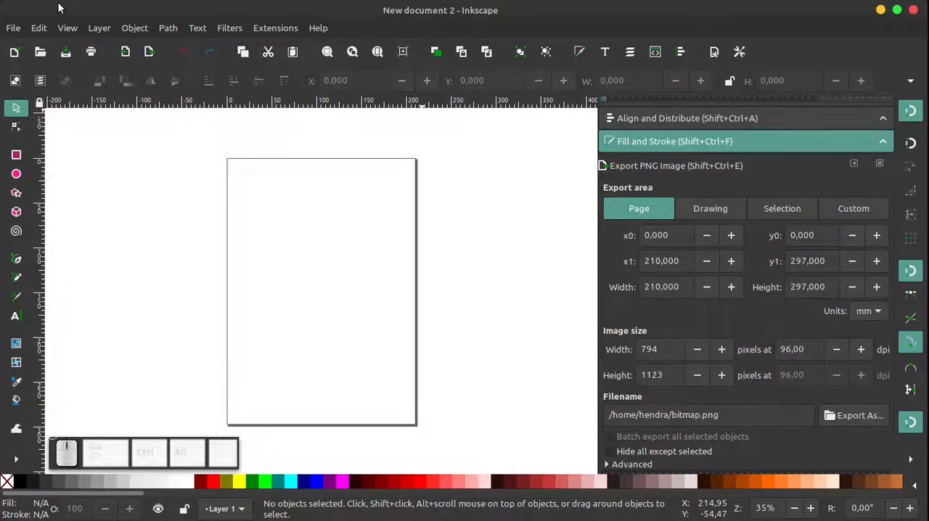
click(13, 28)
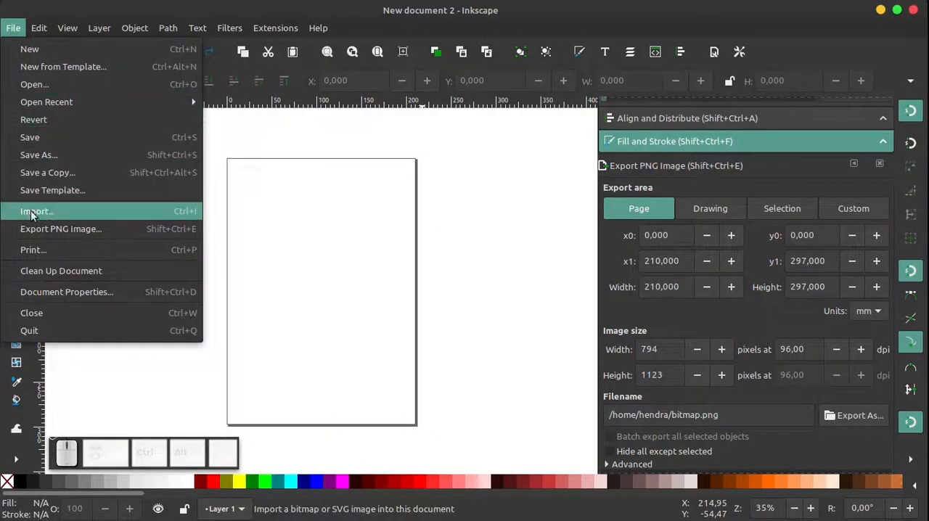
click(38, 28)
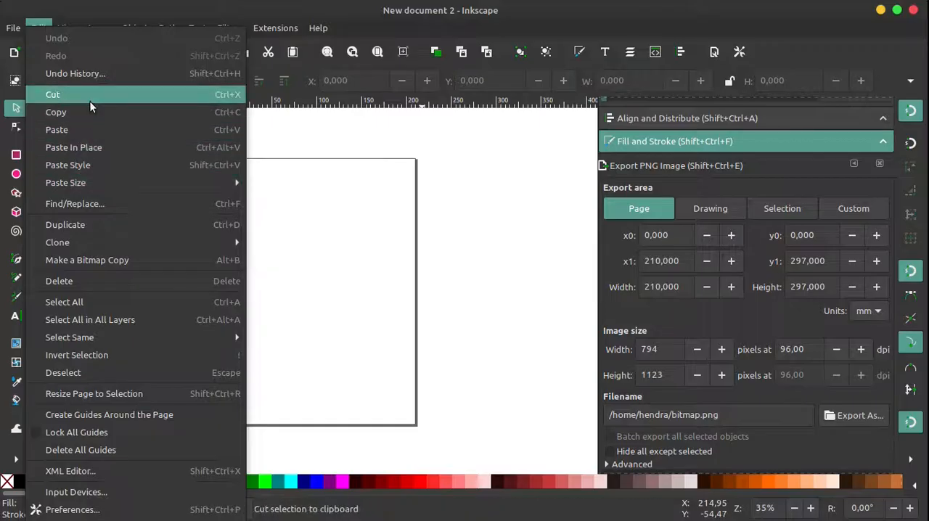
click(349, 112)
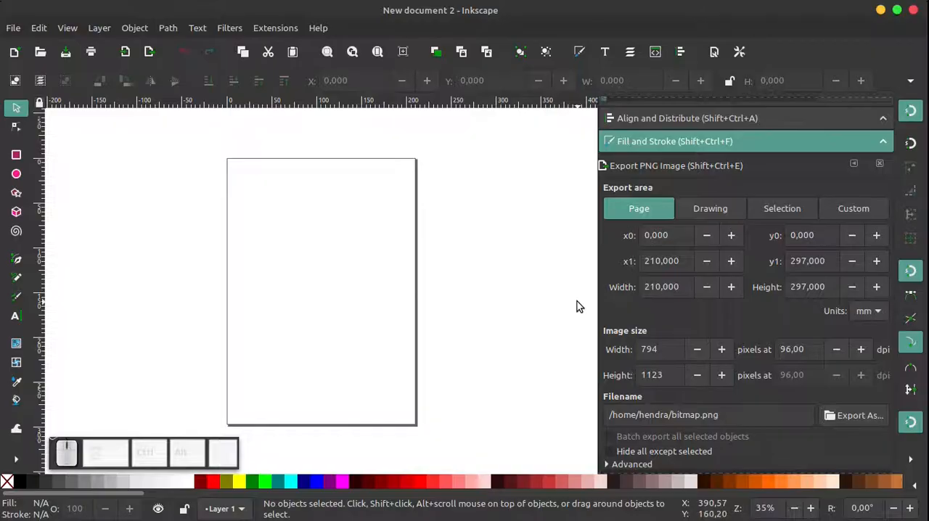
Look at the ellipse, star and 3D box tools one after another and return to the selection tool
click(16, 175)
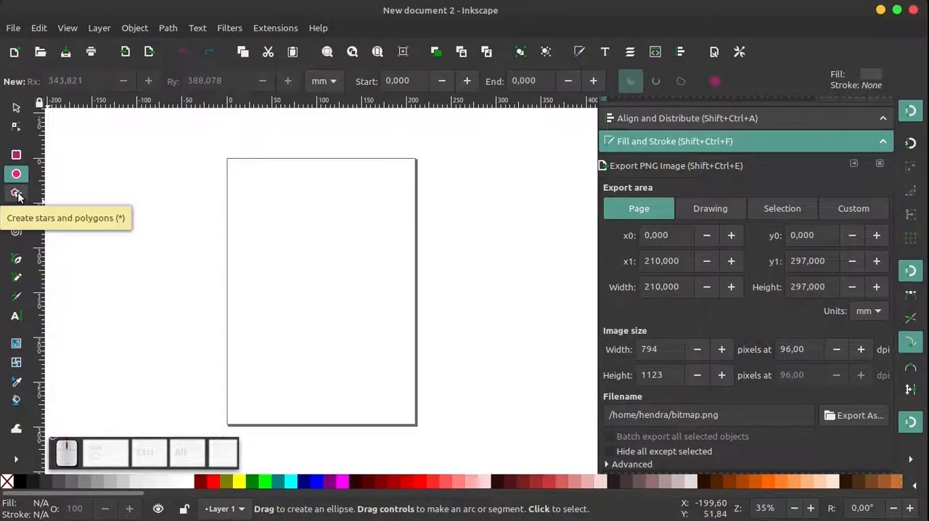
click(16, 193)
click(16, 212)
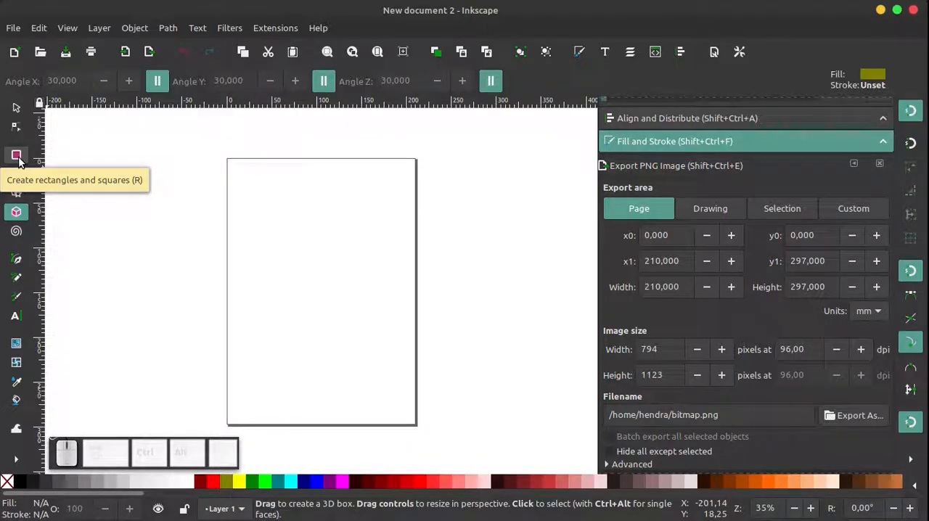
click(16, 107)
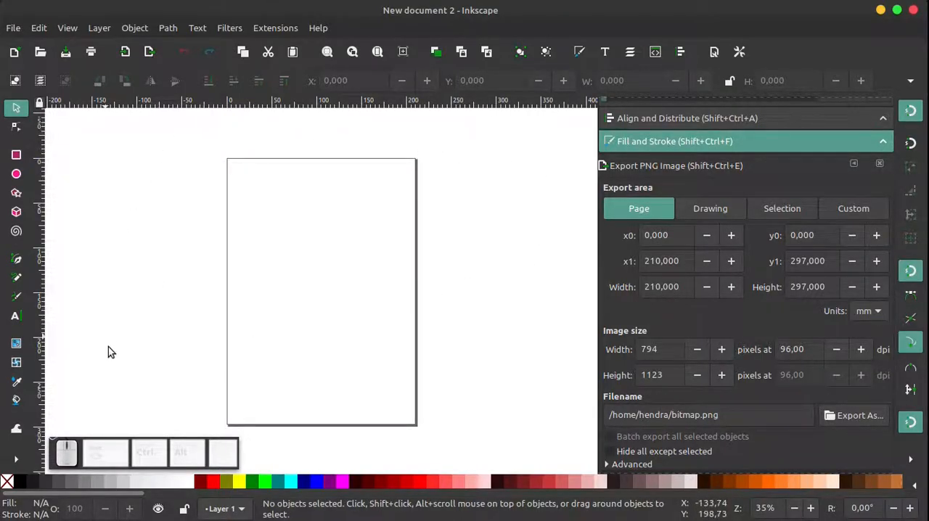
Examine how the canvas pans vertically by moving the view up and down around the page
scroll(321, 295, down, 3)
scroll(322, 295, up, 3)
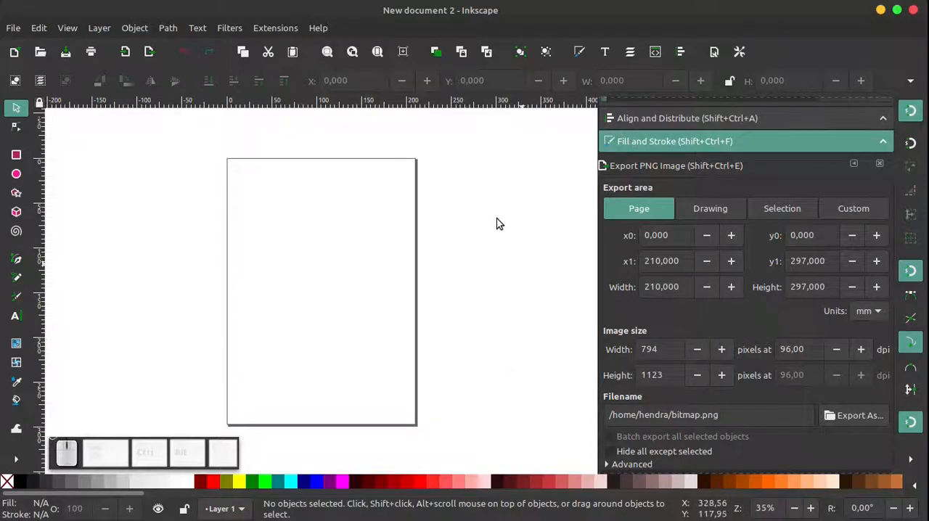
scroll(320, 288, down, 10)
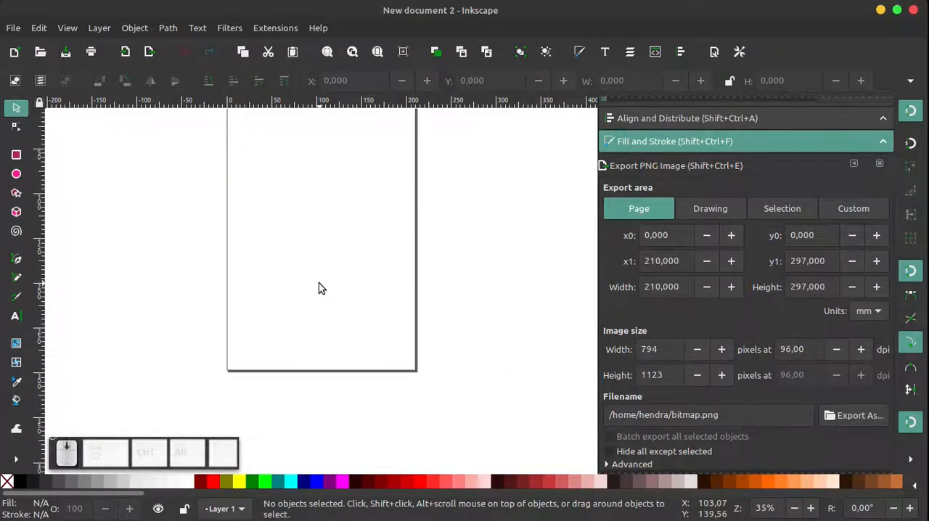
scroll(319, 283, up, 20)
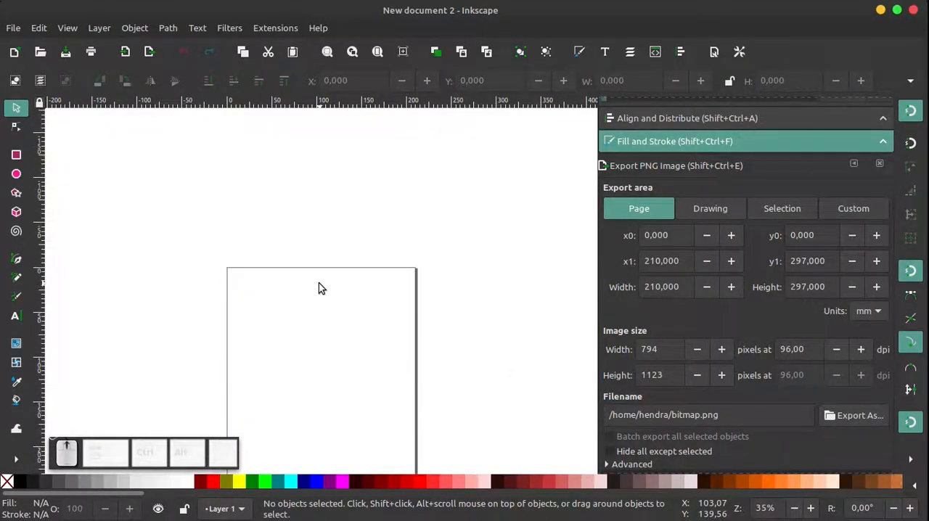
scroll(319, 283, down, 6)
scroll(319, 288, down, 10)
scroll(318, 288, up, 13)
scroll(319, 284, down, 9)
scroll(318, 313, up, 8)
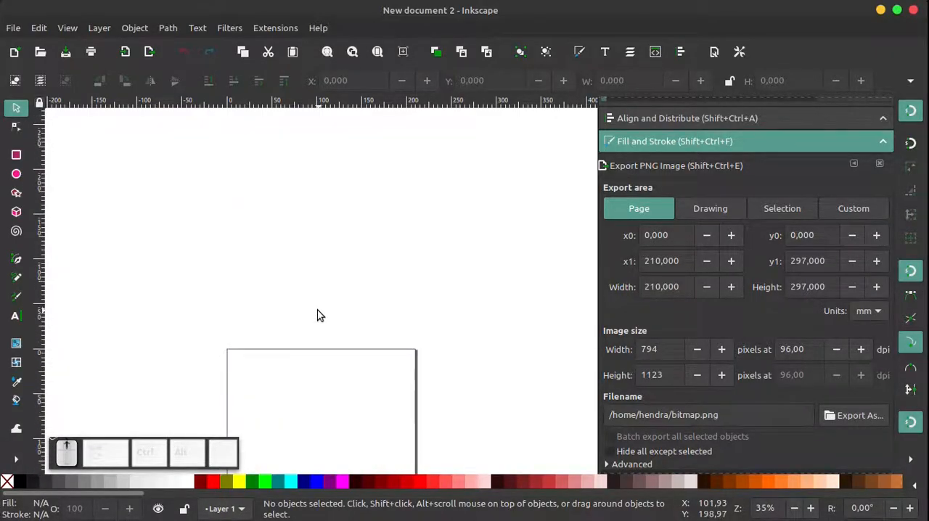
scroll(317, 314, down, 10)
scroll(318, 314, up, 4)
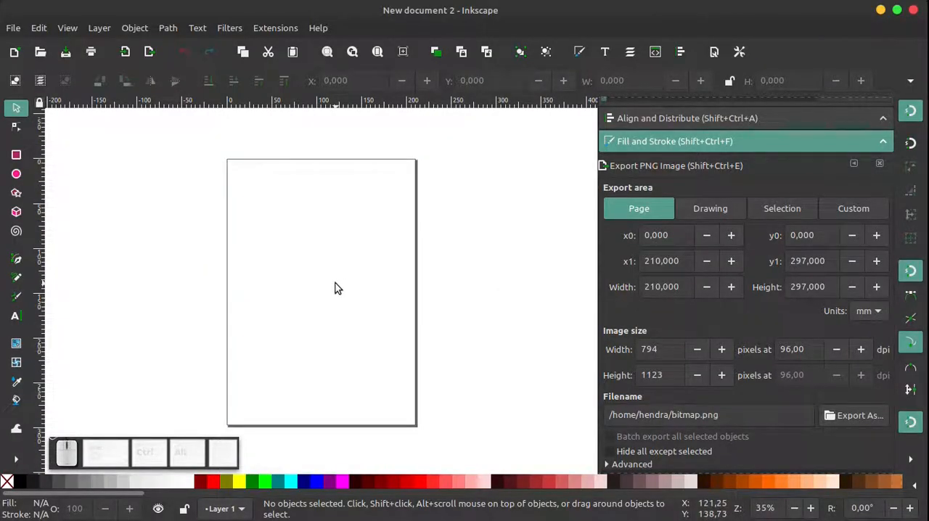
Examine how the canvas pans sideways and bring the page back near the middle of the view
scroll(335, 285, left, 6)
scroll(337, 305, right, 6)
scroll(338, 310, left, 4)
scroll(339, 310, right, 2)
scroll(338, 311, right, 2)
scroll(337, 295, up, 1)
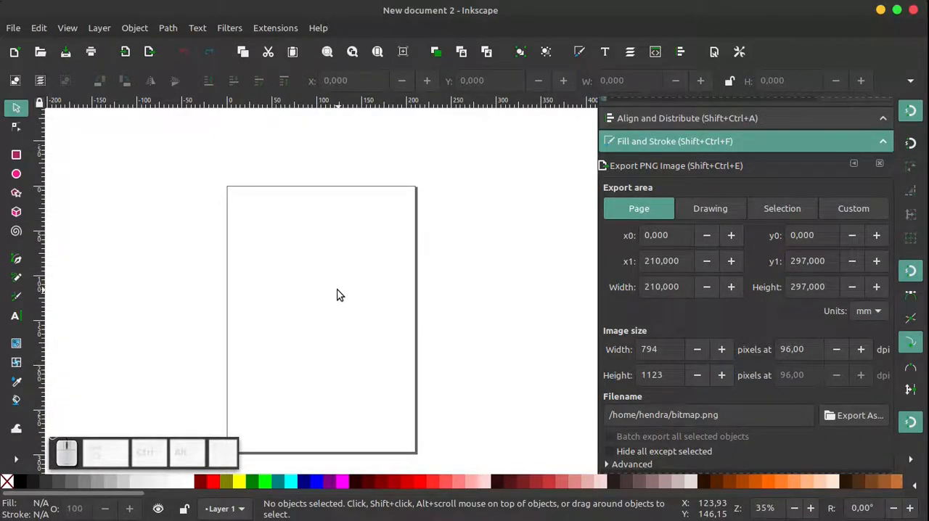
scroll(337, 294, down, 1)
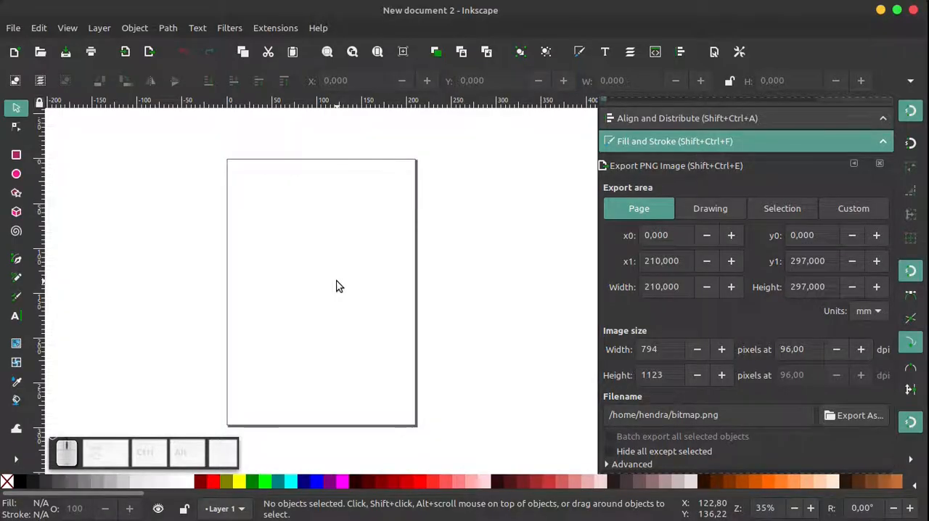
Pan the page freely in any direction across the canvas
drag(336, 287, 383, 264)
drag(370, 287, 322, 267)
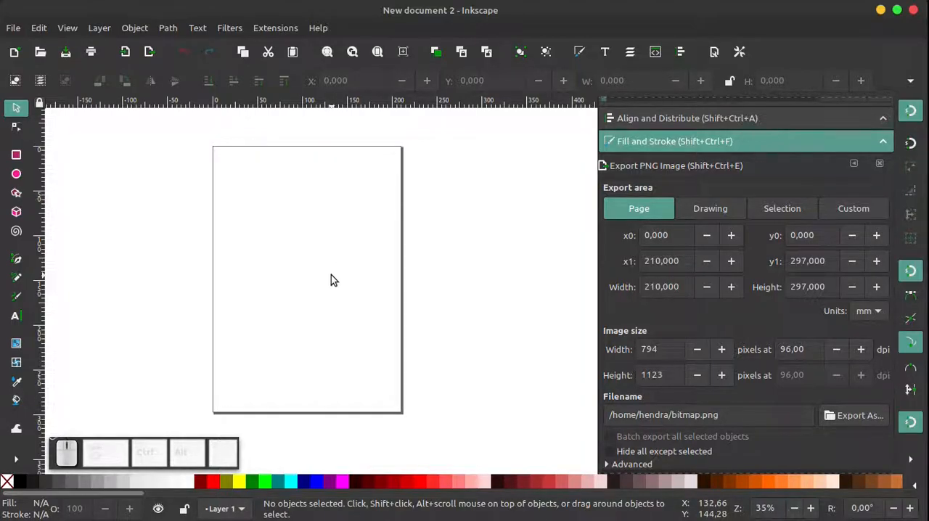
key(space)
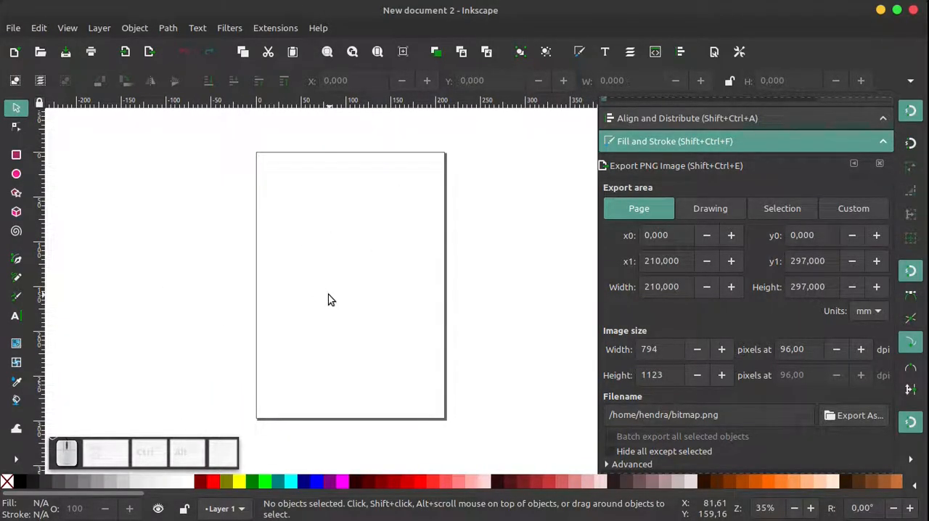
Zoom the page out and in repeatedly around the pointer, down to 4.4% and back to 35%
ctrl+scroll(328, 300, down, 3)
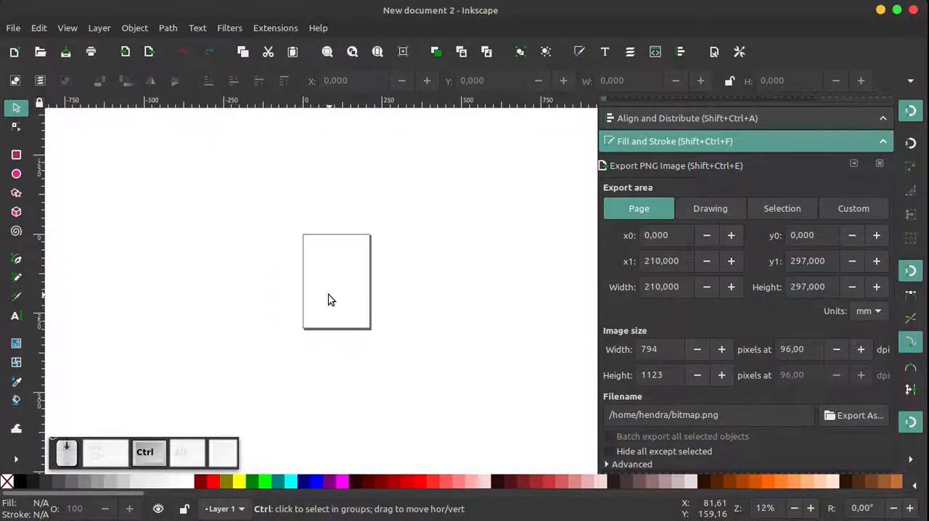
ctrl+scroll(329, 300, up, 5)
ctrl+scroll(329, 300, down, 4)
ctrl+scroll(329, 300, up, 3)
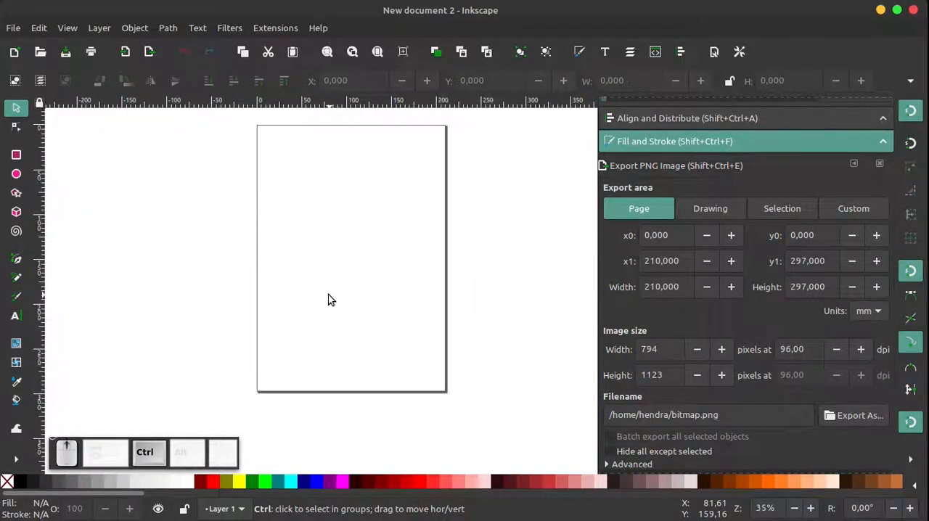
ctrl+scroll(329, 300, down, 7)
ctrl+scroll(329, 300, up, 6)
ctrl+scroll(329, 299, down, 4)
ctrl+scroll(329, 300, up, 2)
ctrl+scroll(329, 300, down, 1)
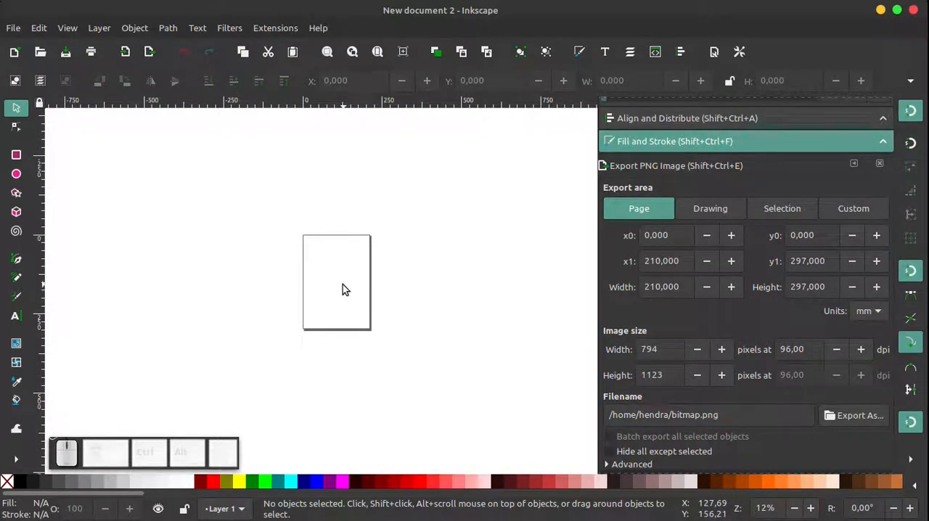
key(shift)
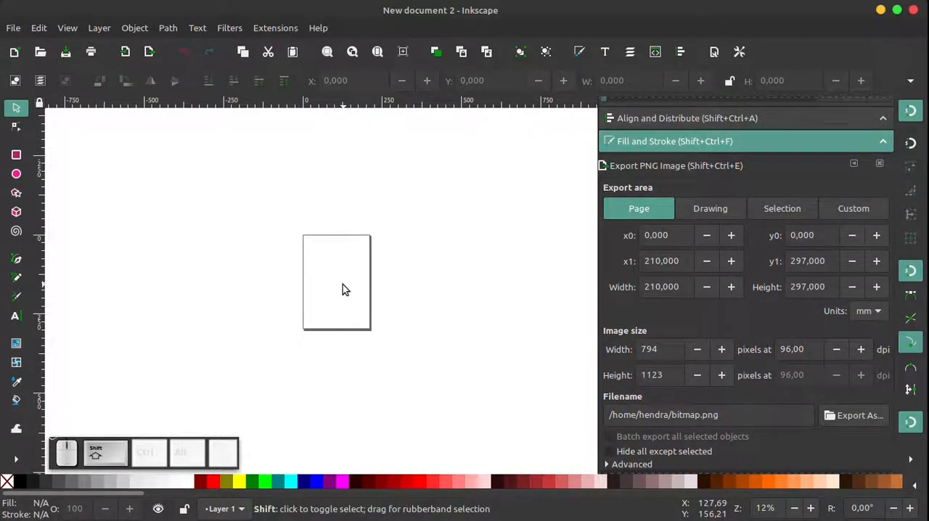
scroll(343, 289, down, 3)
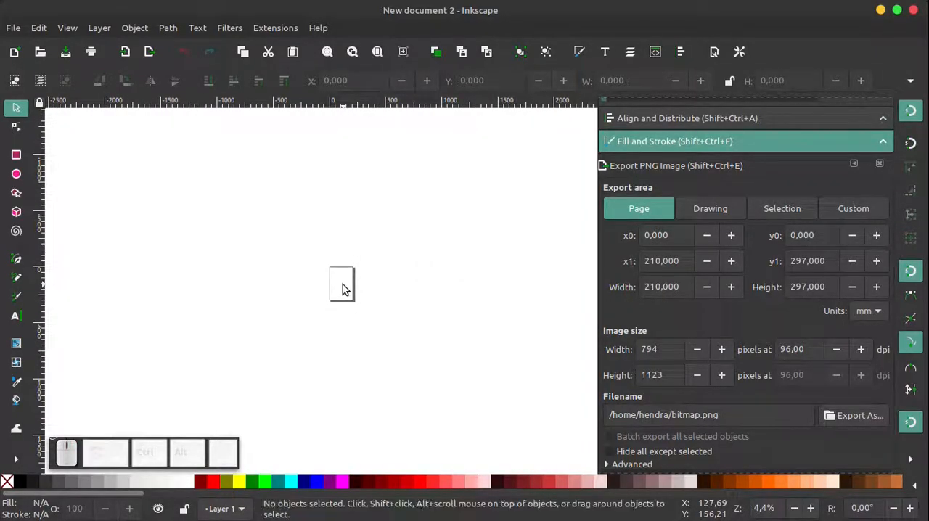
key(ctrl)
scroll(344, 289, up, 6)
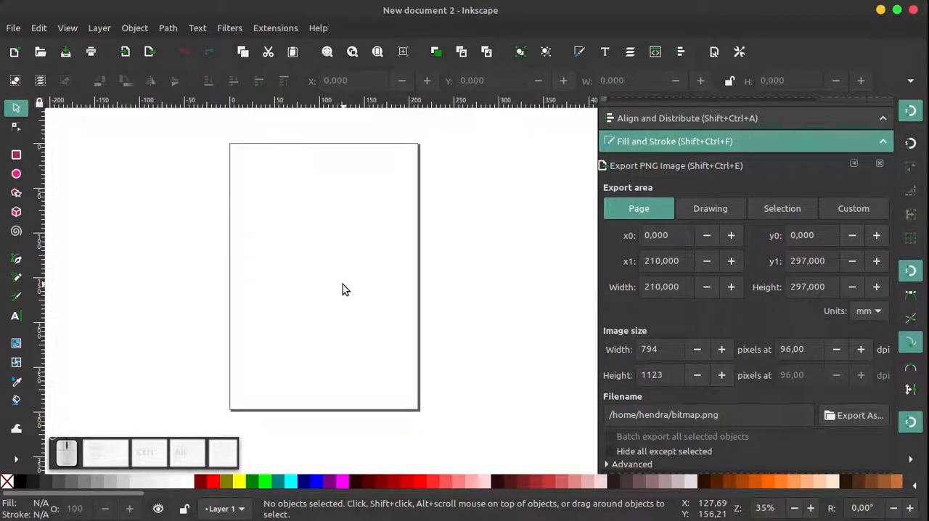
Zoom the page out and in repeatedly in fixed increments, finishing at 25%
key(minus)
key(minus)
key(minus)
key(minus)
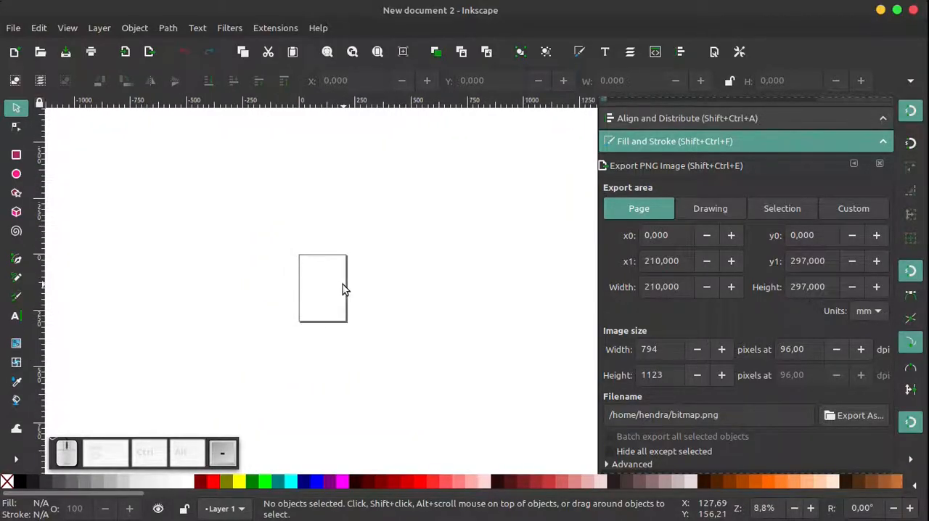
key(plus)
key(plus)
key(plus)
key(plus)
key(minus)
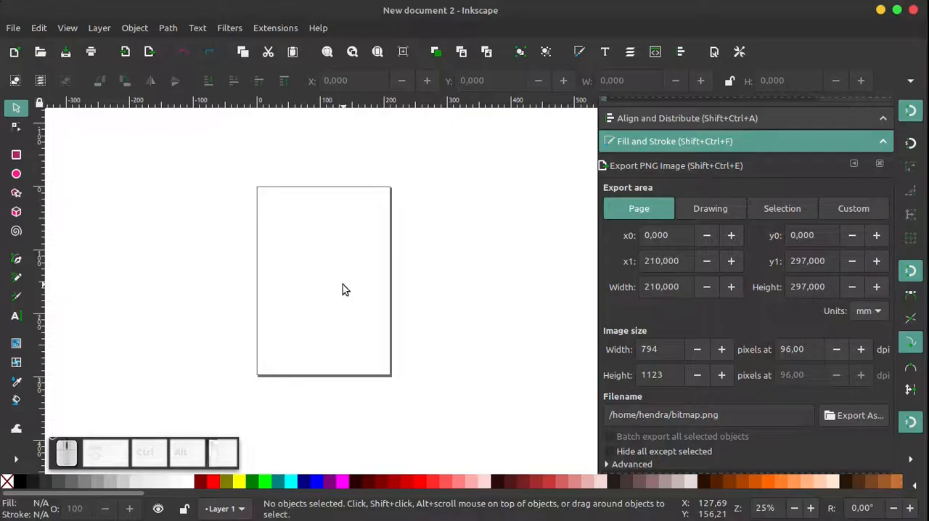
key(equal)
key(minus)
key(equal)
key(minus)
key(equal)
key(equal)
key(minus)
key(minus)
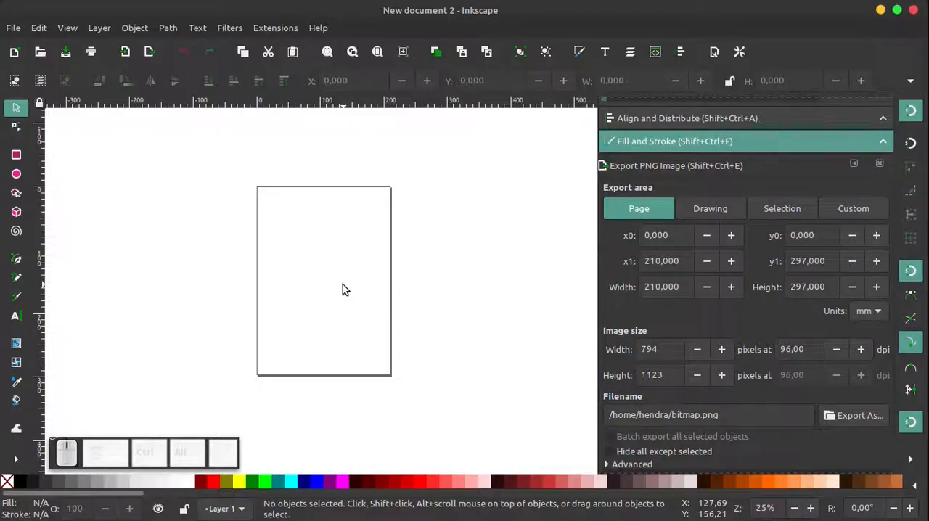
Draw a square of about 107 mm left of the page and one of about 140 mm over the page's upper-left corner
click(17, 156)
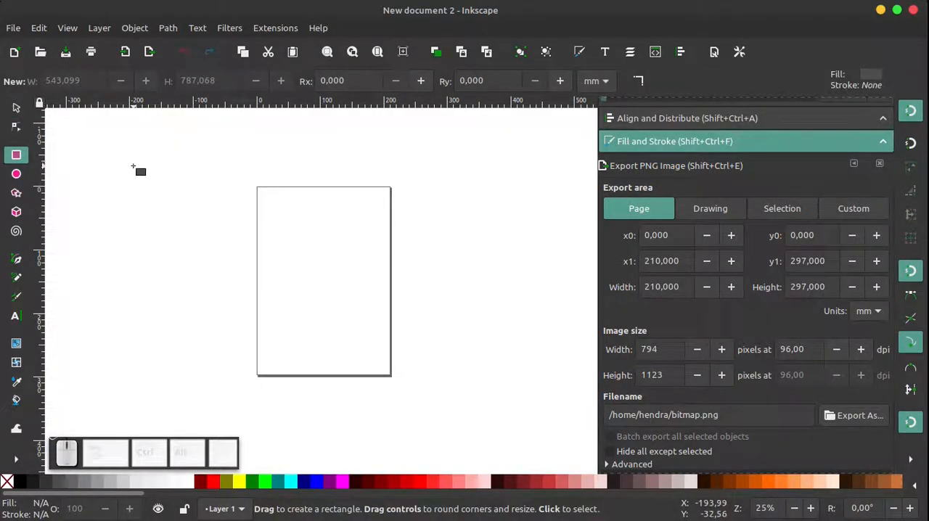
drag(134, 167, 203, 234)
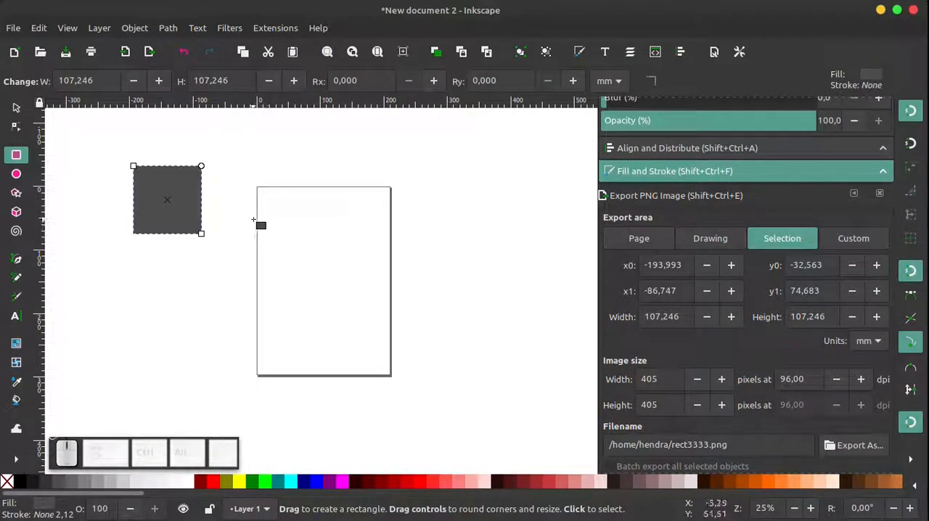
drag(265, 218, 340, 280)
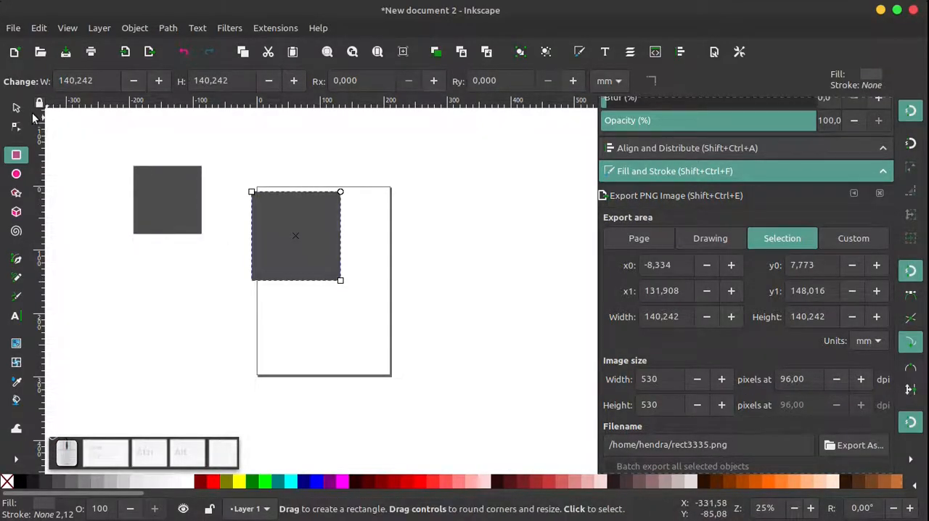
Duplicate the large square in place and move the small square right of the page, to about X 266 mm, Y 46 mm
click(16, 107)
right_click(260, 230)
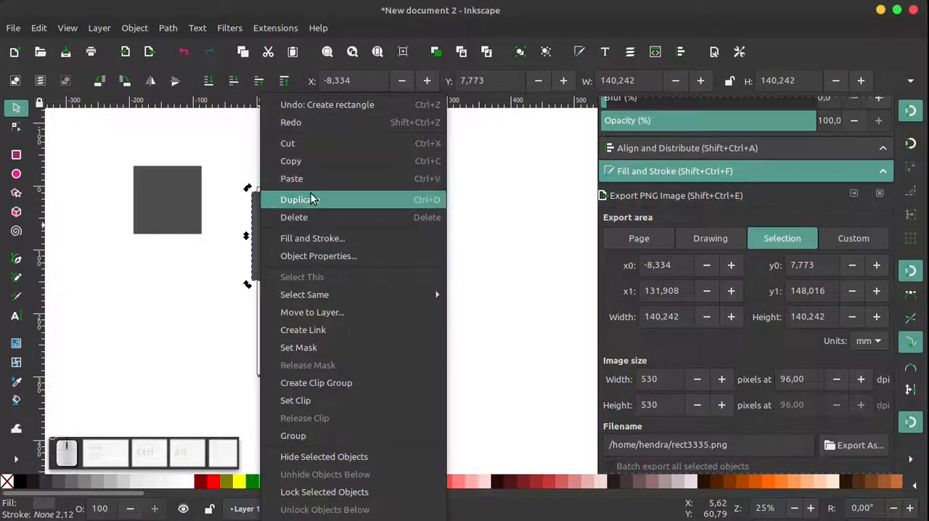
click(311, 197)
click(165, 188)
drag(164, 191, 459, 235)
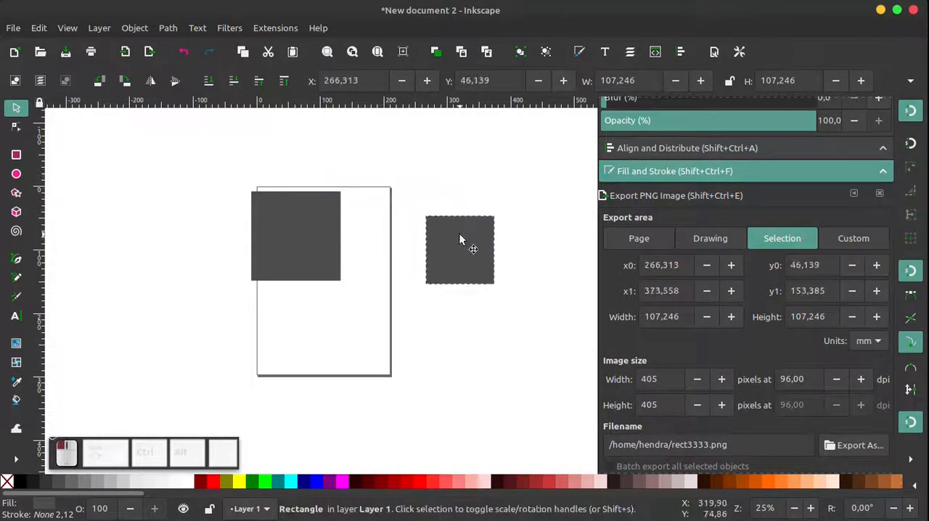
Delete the large square's duplicate and the original large square beneath it
right_click(298, 223)
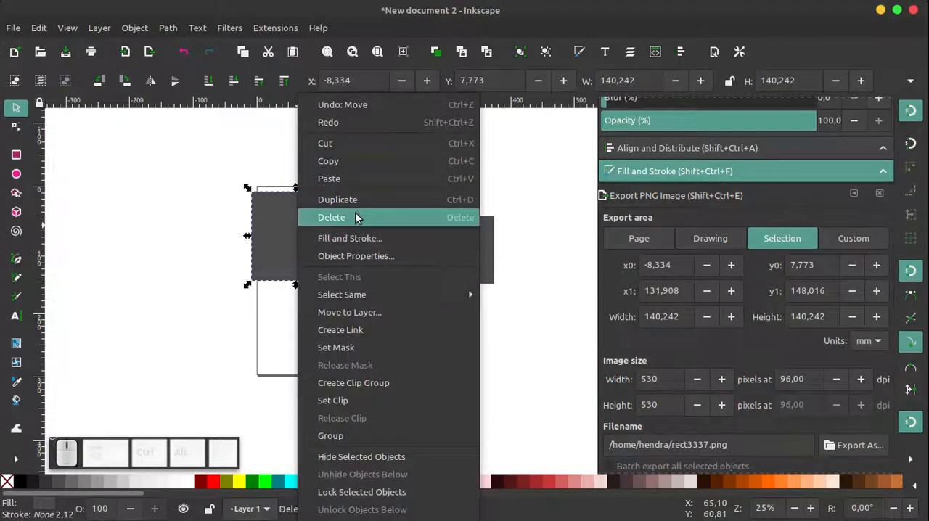
click(356, 215)
click(299, 219)
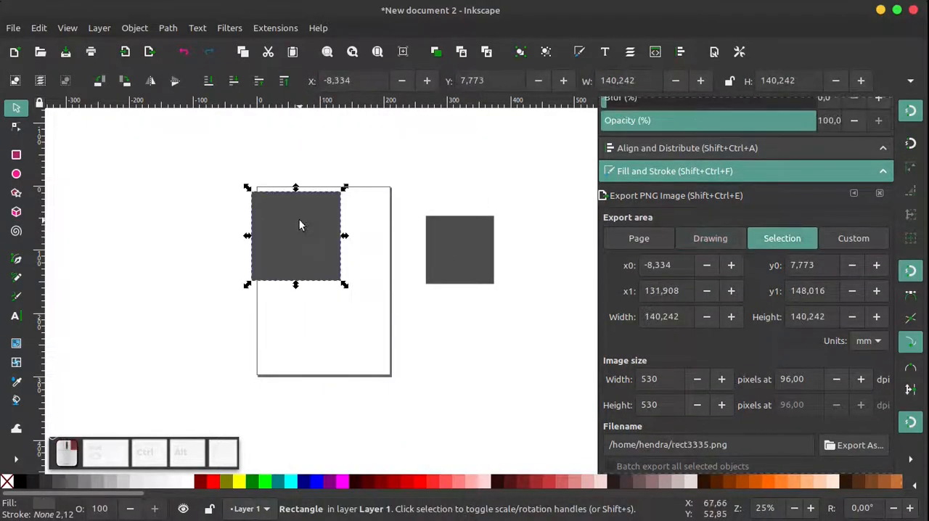
right_click(299, 220)
click(349, 218)
Move the remaining square onto the page, to about X 65 mm, Y 55 mm
click(450, 245)
drag(451, 245, 345, 258)
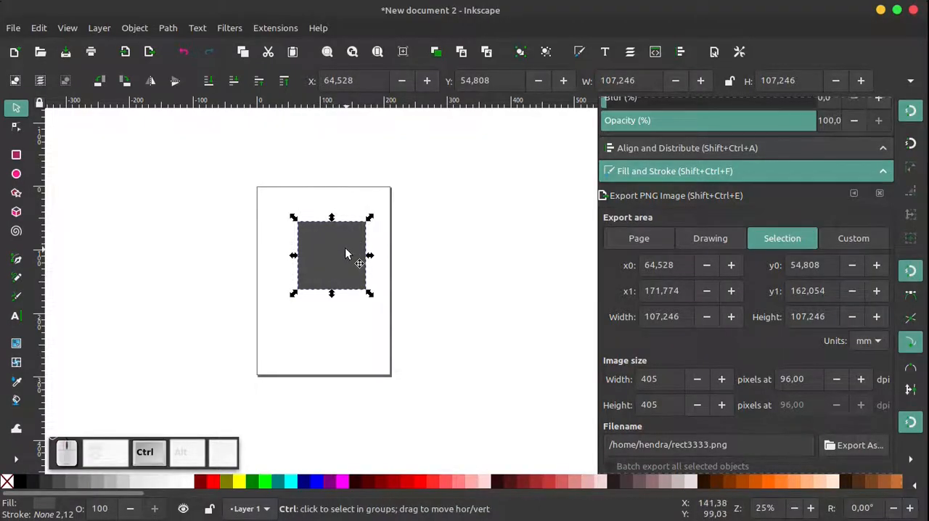
ctrl+scroll(345, 279, up, 2)
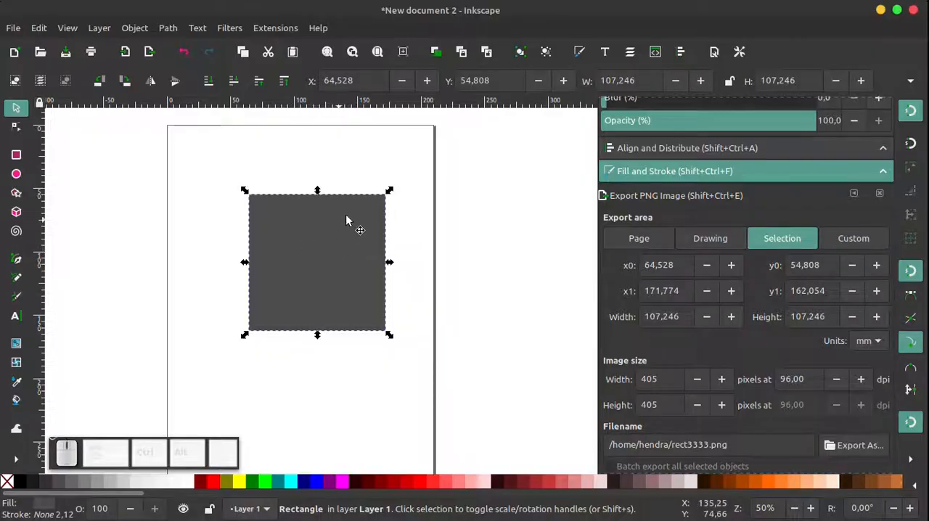
Toggle the selected square between scaling and rotation modes, ending in scaling mode
click(314, 245)
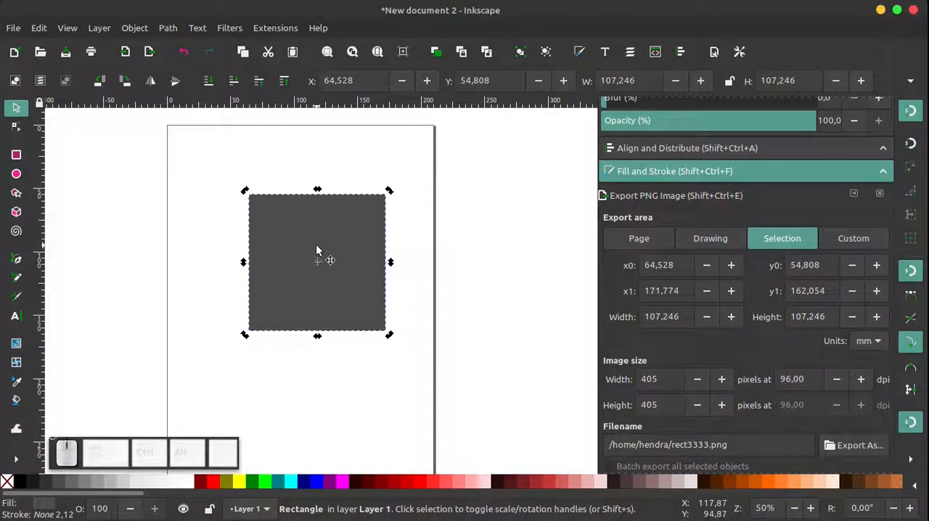
click(316, 244)
click(324, 247)
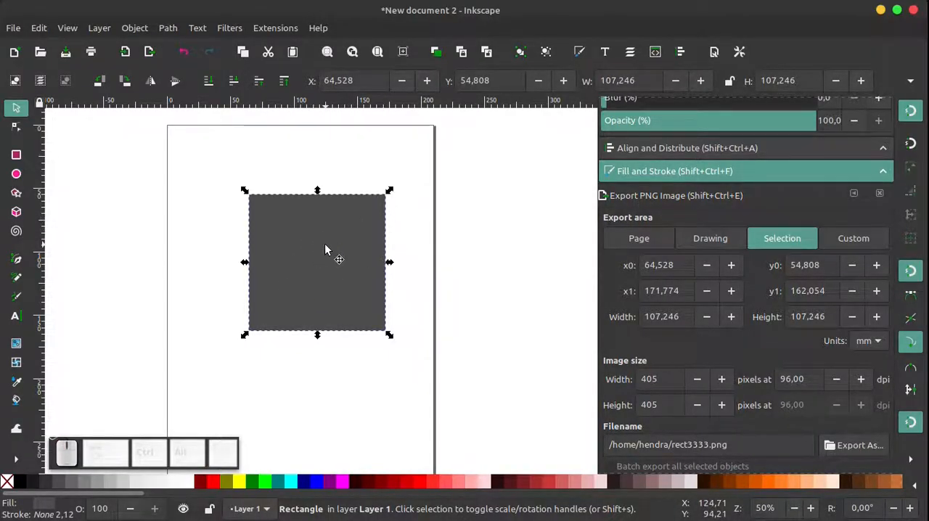
click(328, 244)
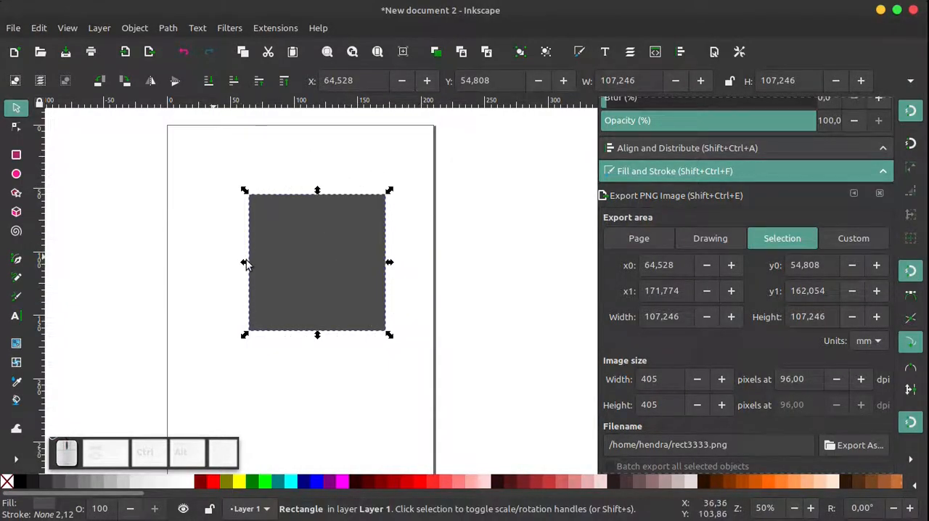
Stretch the square by its corners and sides into a wide rectangle of about 257 by 105 mm
drag(391, 192, 405, 160)
drag(245, 336, 204, 346)
drag(407, 253, 481, 253)
drag(204, 253, 146, 254)
drag(313, 346, 313, 301)
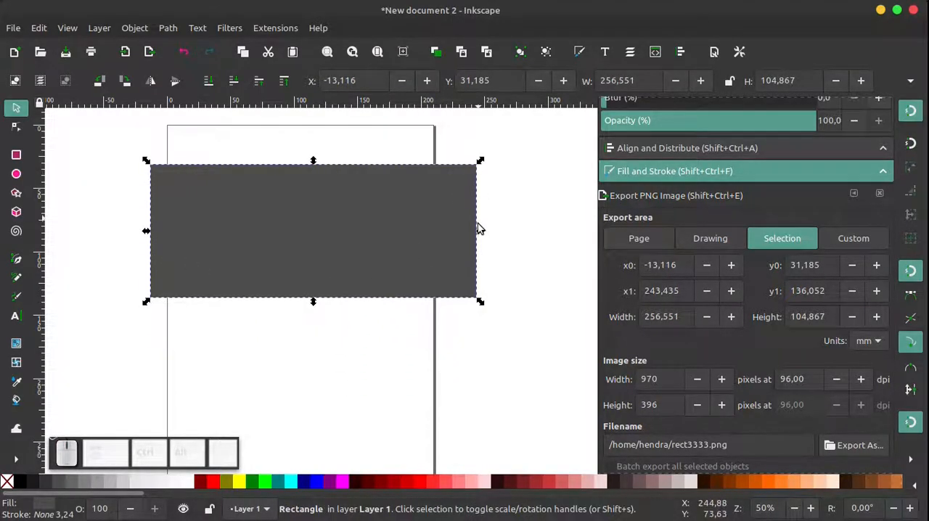
Resize the rectangle to about 161 by 111 mm and move it onto the page, to about X 27 mm, Y 28 mm
drag(480, 230, 347, 237)
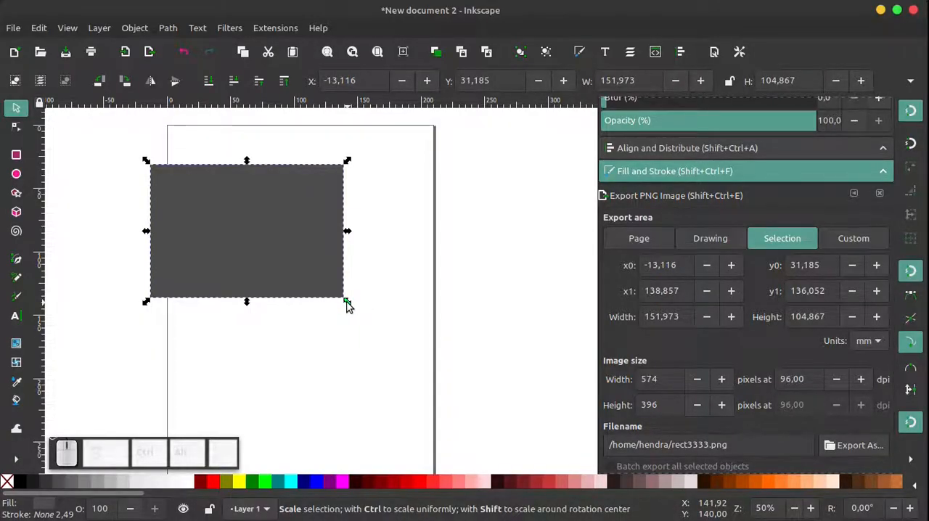
mouse_move(347, 304)
mouse_down()
mouse_move(385, 331)
mouse_move(346, 293)
mouse_move(411, 345)
mouse_move(320, 277)
mouse_move(372, 313)
mouse_move(340, 299)
mouse_move(353, 308)
mouse_up()
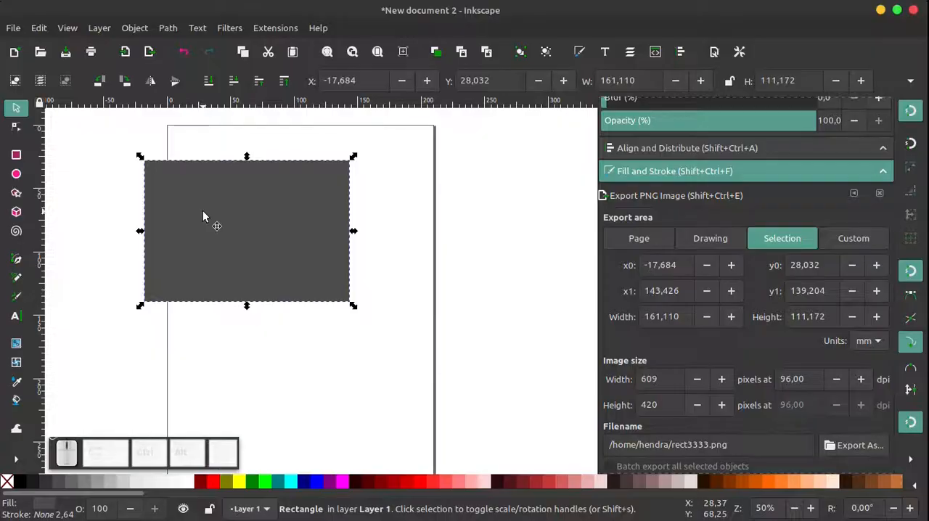
drag(203, 216, 268, 218)
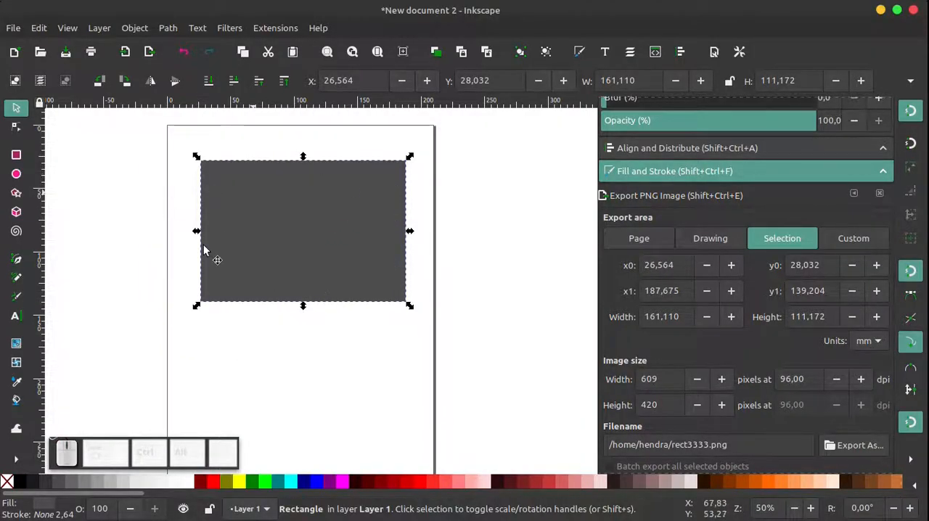
Try rotating the rectangle in both directions around its centre, and deselect it
click(296, 207)
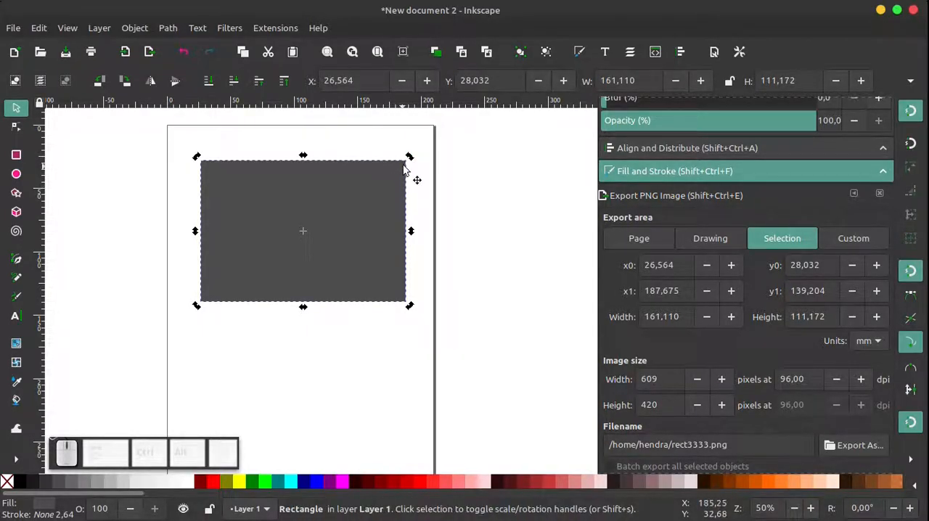
drag(411, 160, 367, 215)
drag(378, 198, 438, 179)
click(439, 179)
click(337, 208)
ctrl+scroll(381, 228, down, 3)
click(432, 226)
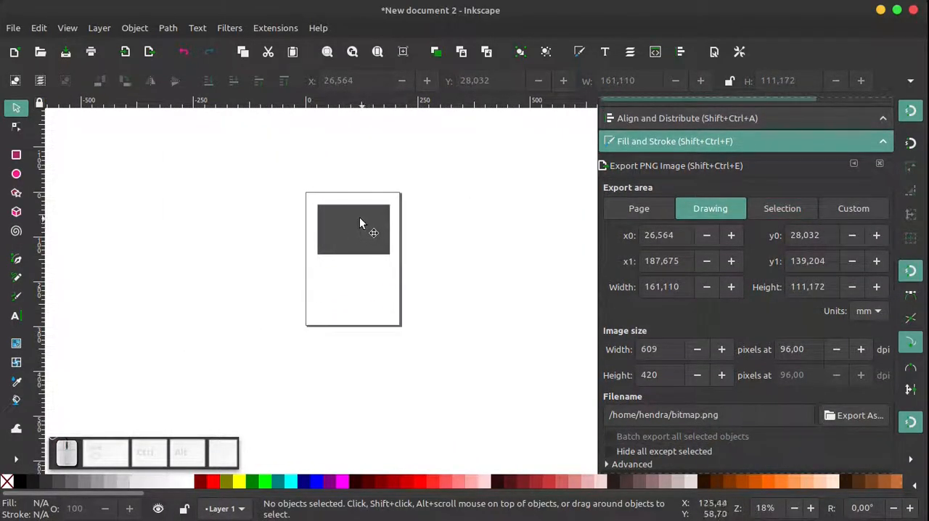
Select the rectangle and try palette fill colours on it, ending with teal
scroll(348, 234, up, 3)
scroll(345, 258, down, 3)
ctrl+scroll(354, 258, up, 3)
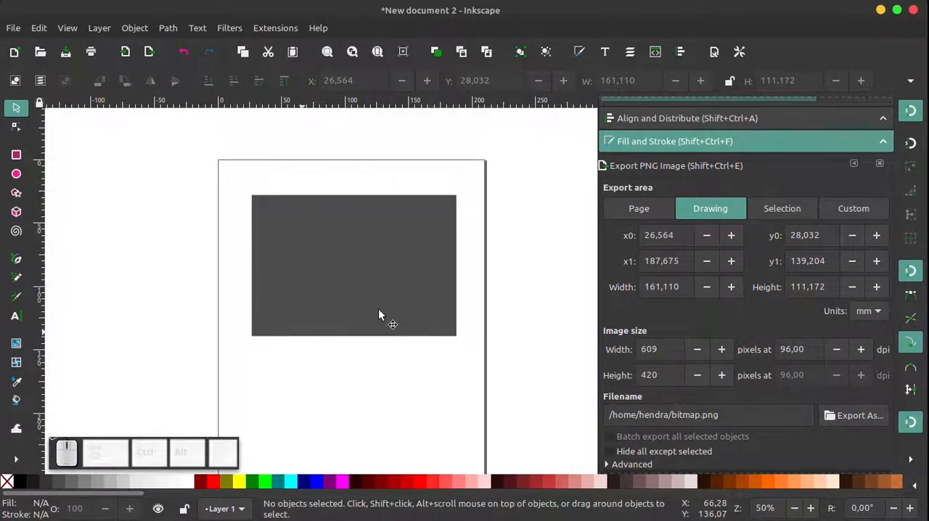
click(350, 260)
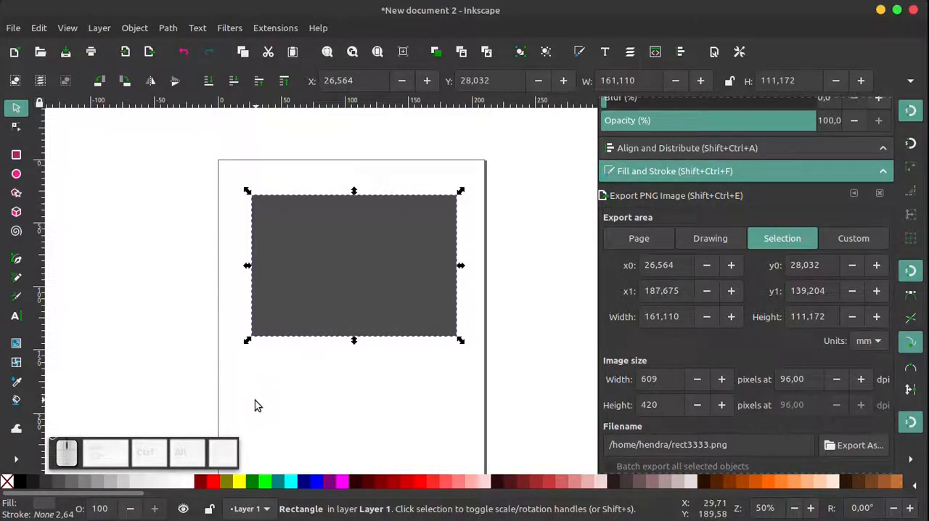
click(213, 482)
click(278, 481)
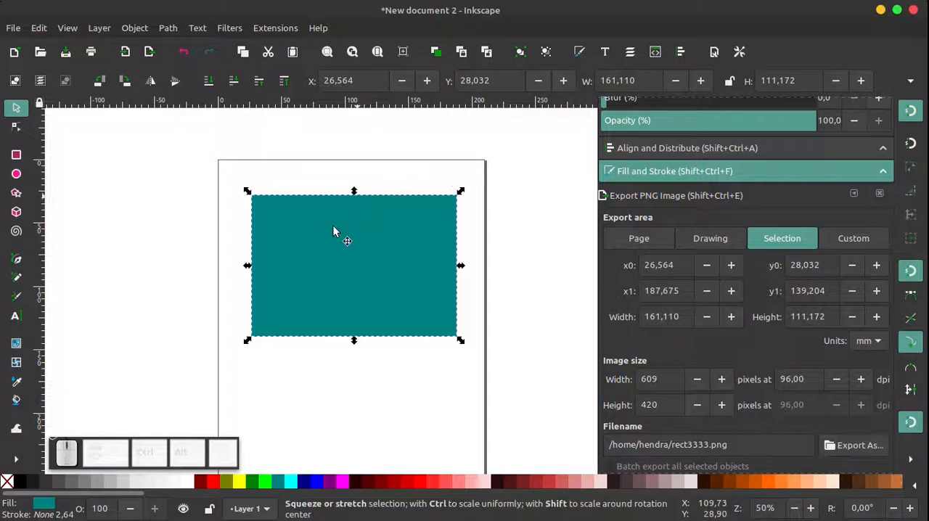
Open the Fill and Stroke settings and change the rectangle's fill to RGB 179, 128, 0
ctrl+scroll(471, 190, up, 4)
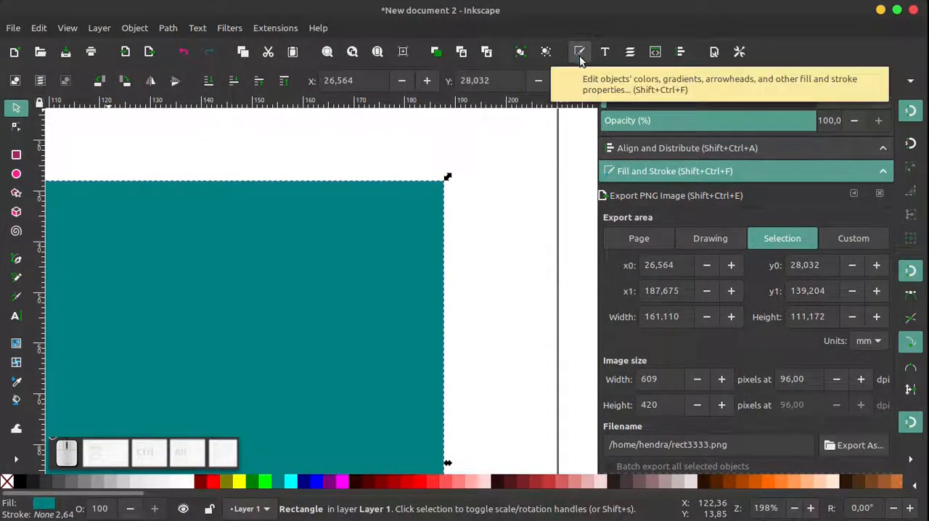
click(580, 52)
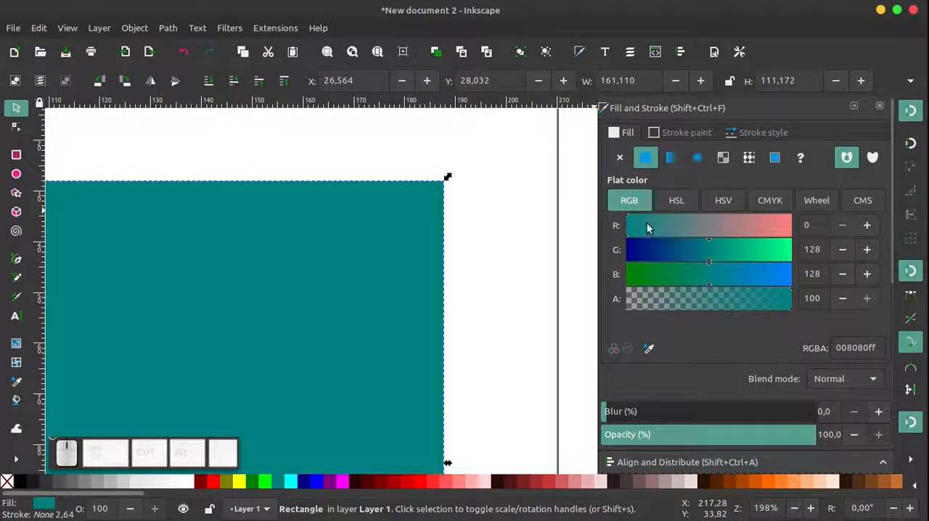
click(675, 276)
drag(712, 232, 741, 225)
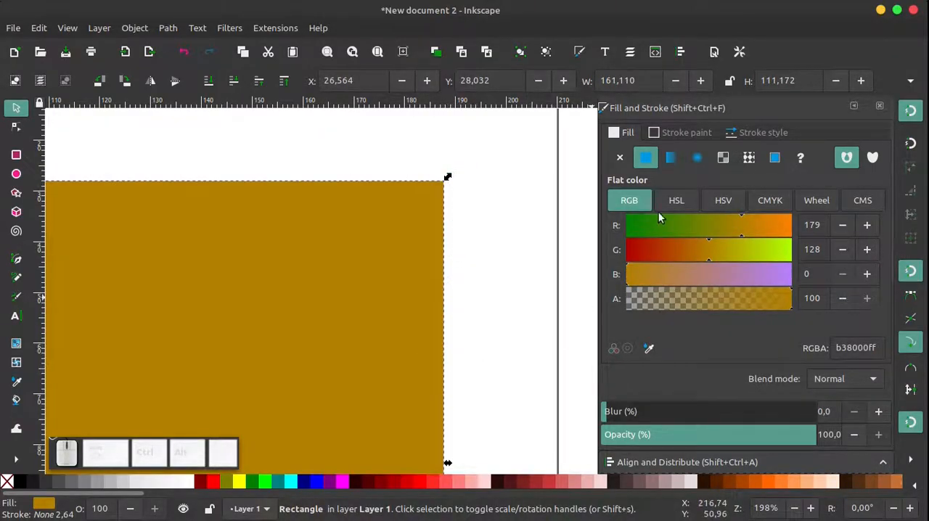
Give the rectangle a flat-colour stroke and adjust its colour to RGB 255, 31, 7
click(692, 134)
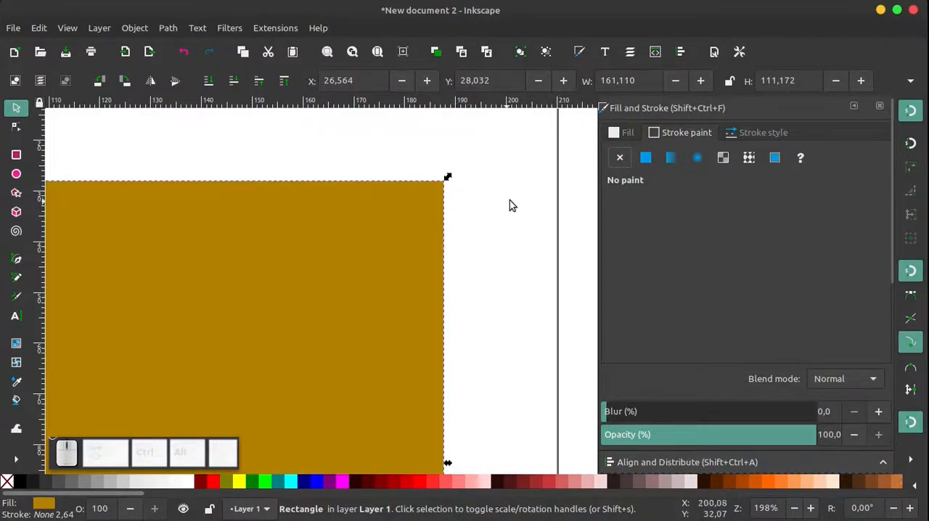
click(644, 158)
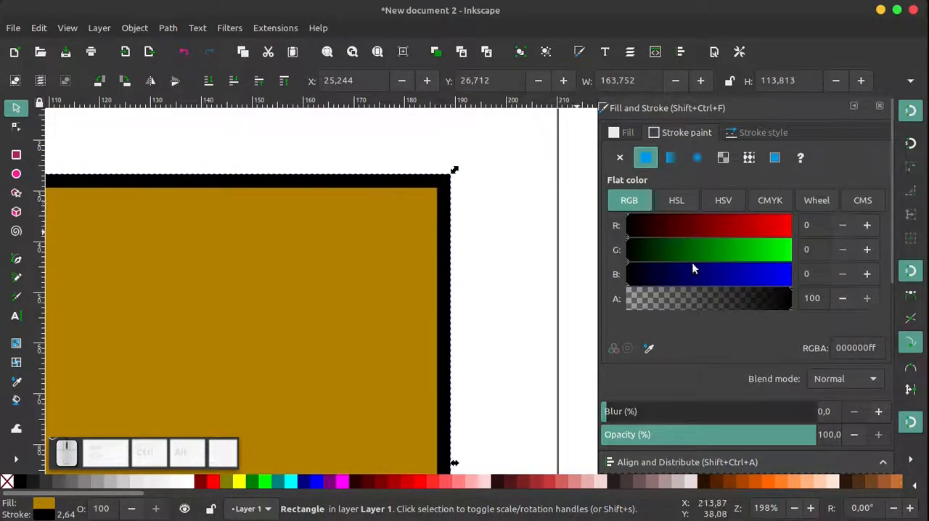
mouse_move(658, 225)
mouse_down()
mouse_move(781, 225)
mouse_move(716, 253)
mouse_move(624, 253)
mouse_move(720, 256)
mouse_move(650, 255)
mouse_up()
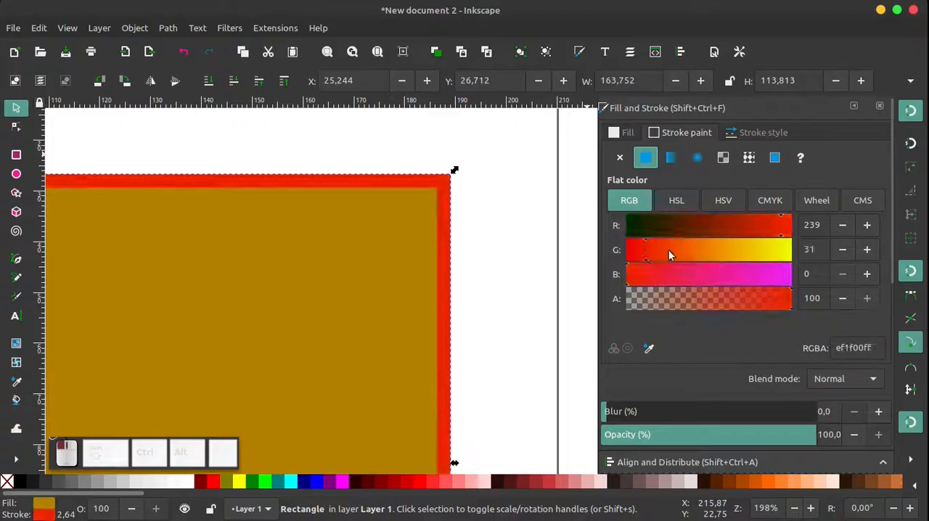
drag(746, 227, 625, 229)
mouse_move(641, 273)
mouse_down()
mouse_move(715, 274)
mouse_move(630, 286)
mouse_up()
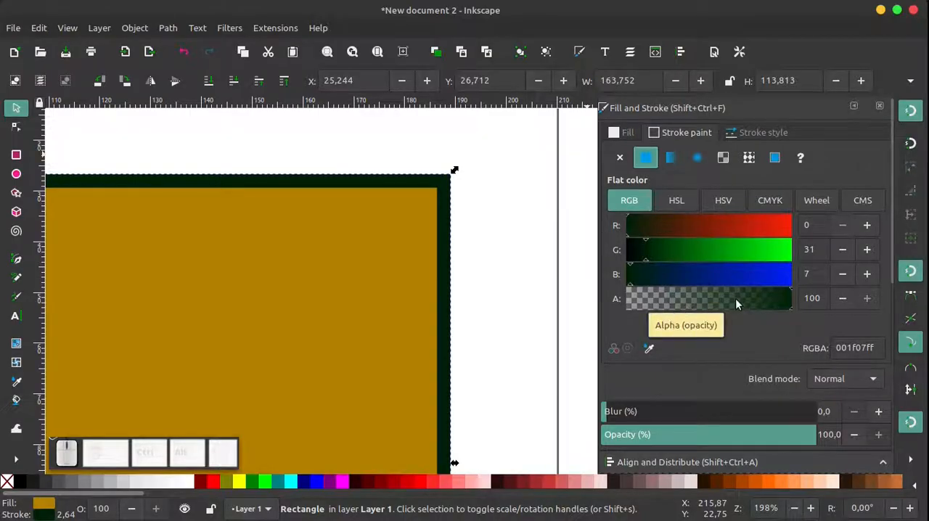
mouse_move(783, 296)
mouse_down()
mouse_move(617, 300)
mouse_move(793, 294)
mouse_up()
drag(690, 226, 792, 226)
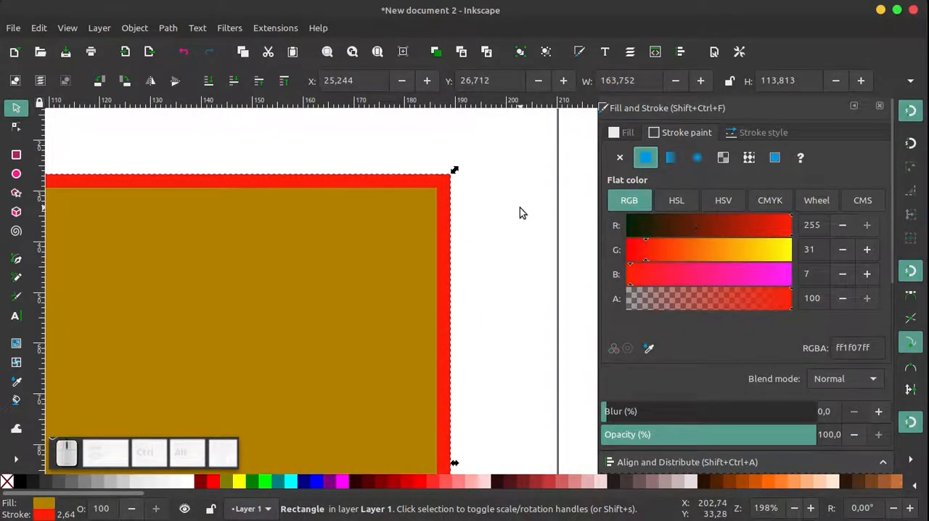
click(479, 199)
click(454, 227)
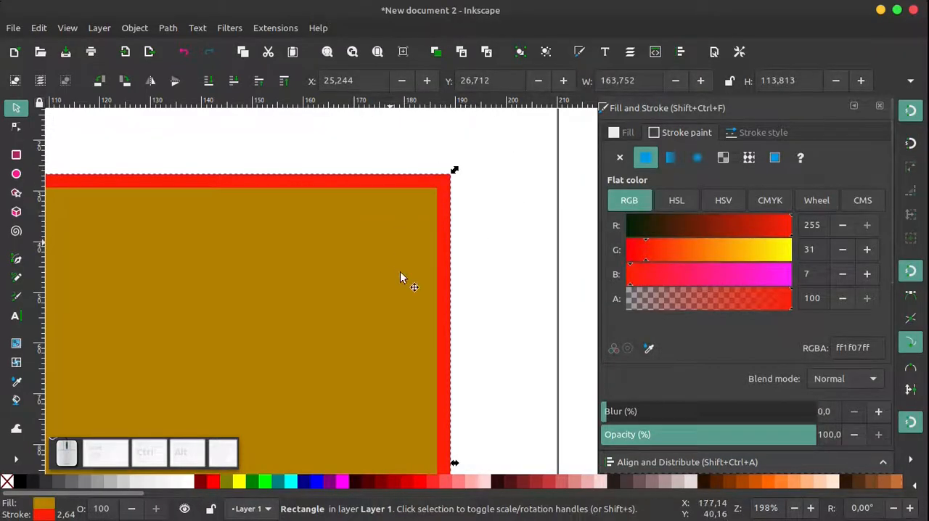
Set the rectangle's stroke width to 5 mm and adjust it stepwise to 6.1 mm
click(758, 134)
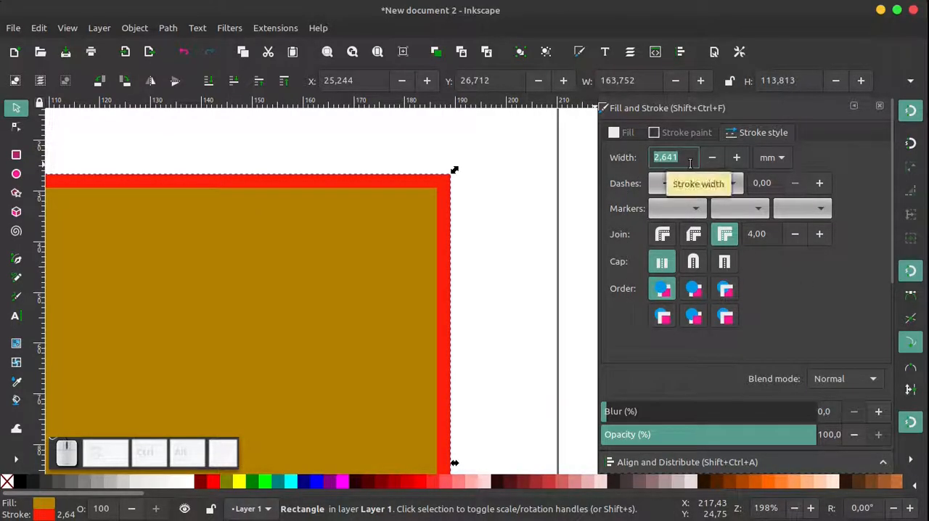
text(5)
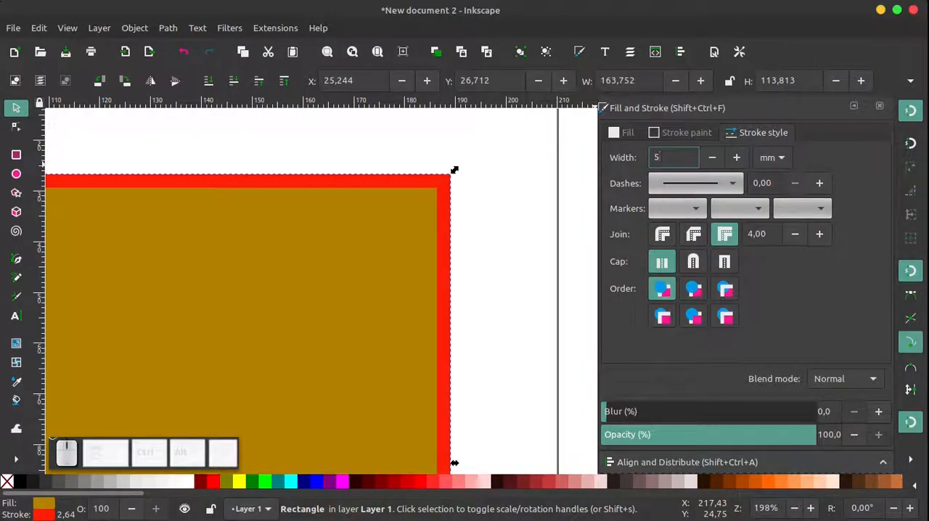
key(Return)
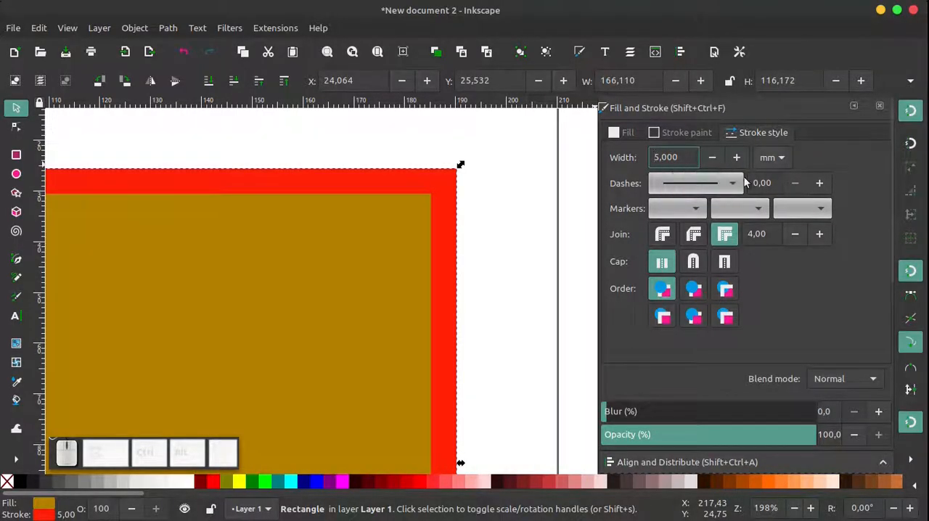
click(712, 158)
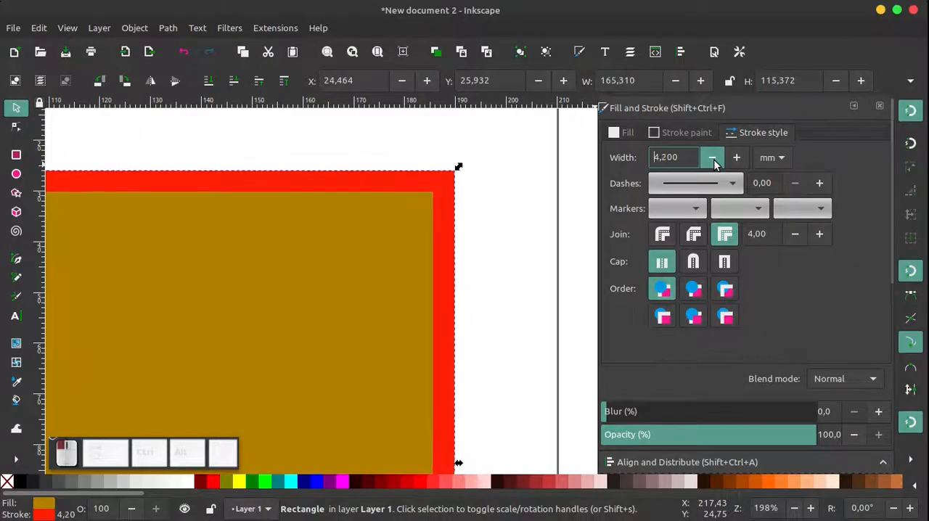
click(737, 158)
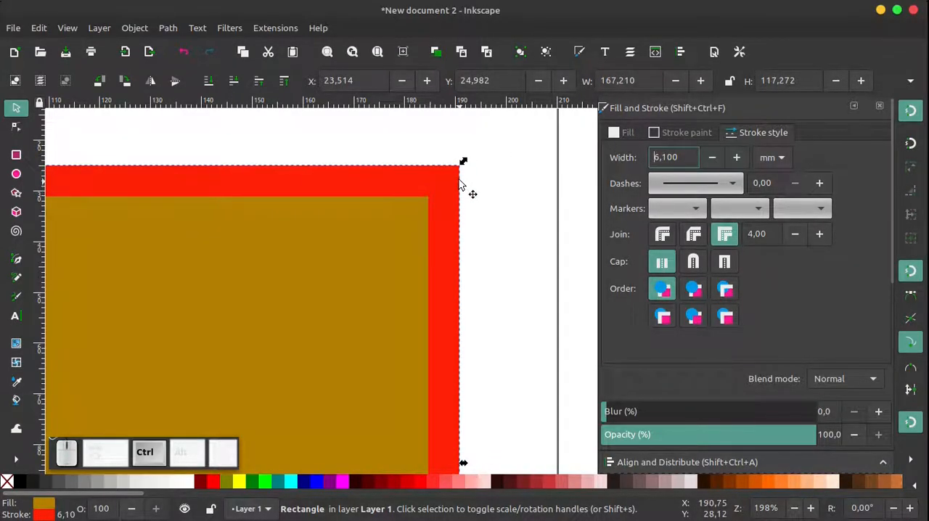
Try the round and bevel joins on the stroke's corners, return to the miter join, and set a round cap
ctrl+scroll(462, 151, up, 2)
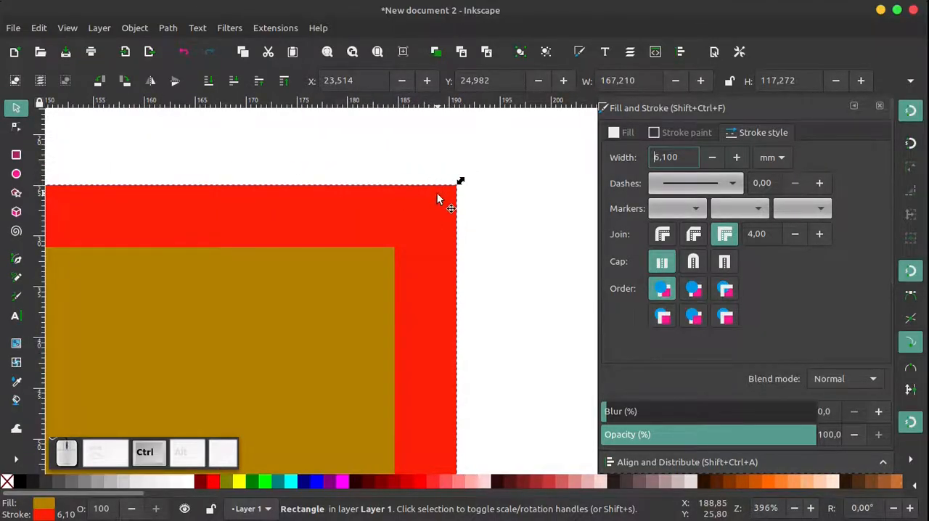
ctrl+scroll(471, 192, up, 2)
ctrl+scroll(437, 178, down, 3)
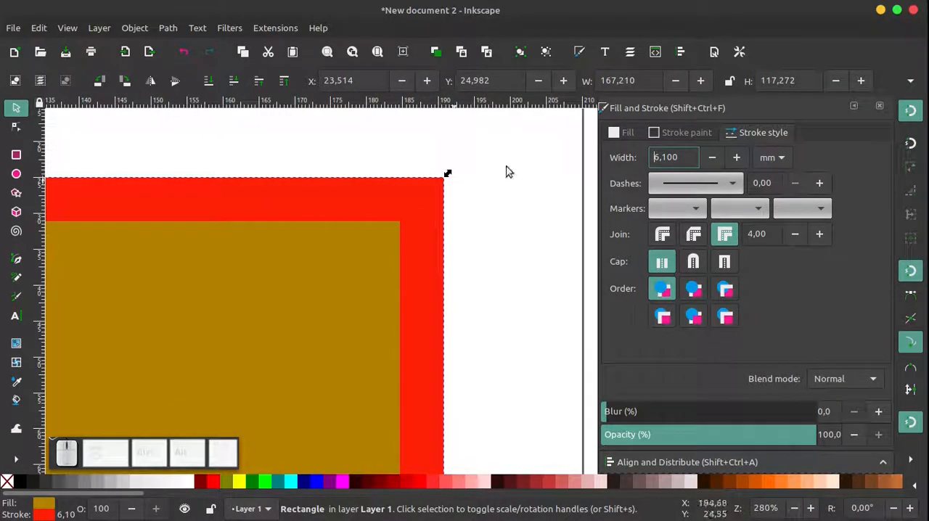
click(663, 234)
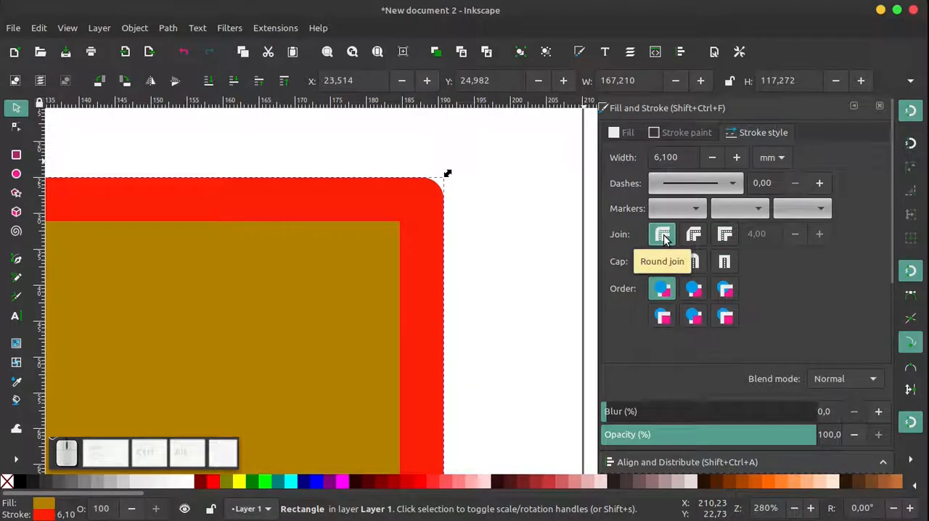
click(694, 235)
click(725, 234)
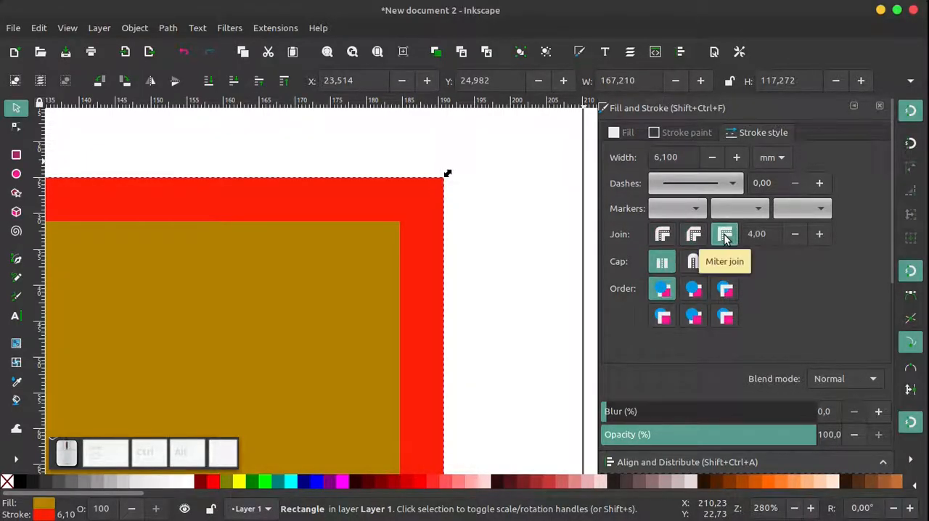
click(663, 235)
click(694, 261)
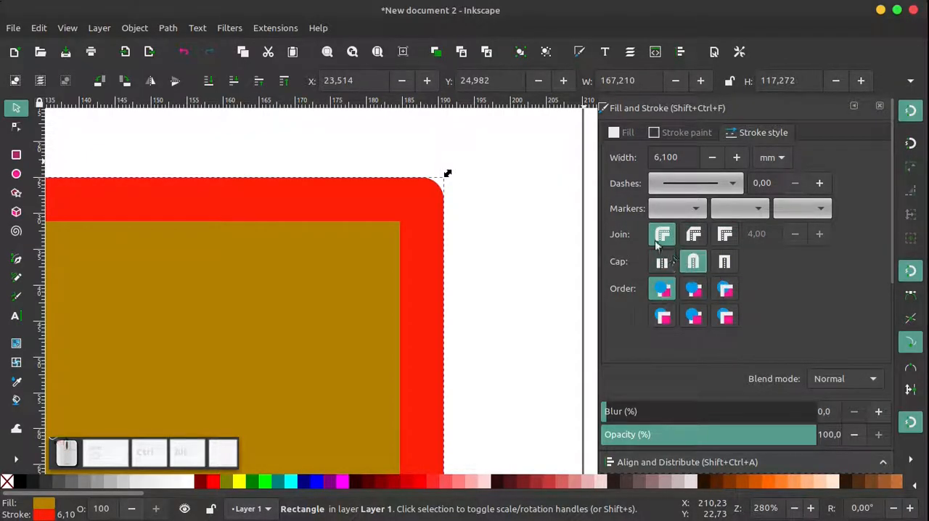
click(694, 234)
click(725, 234)
Move the rectangle off the page to about X -369 mm, Y -54 mm, and deselect it
ctrl+scroll(535, 272, down, 8)
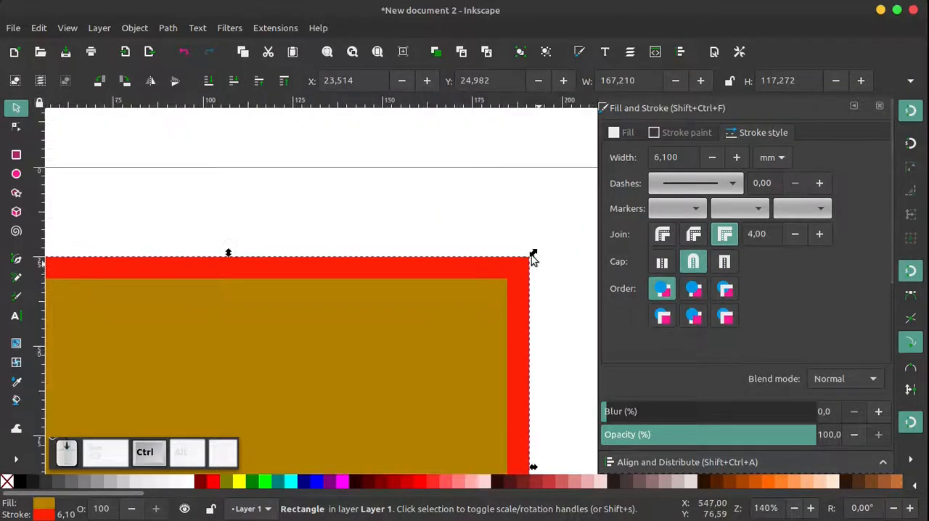
ctrl+scroll(450, 250, up, 3)
scroll(434, 235, down, 2)
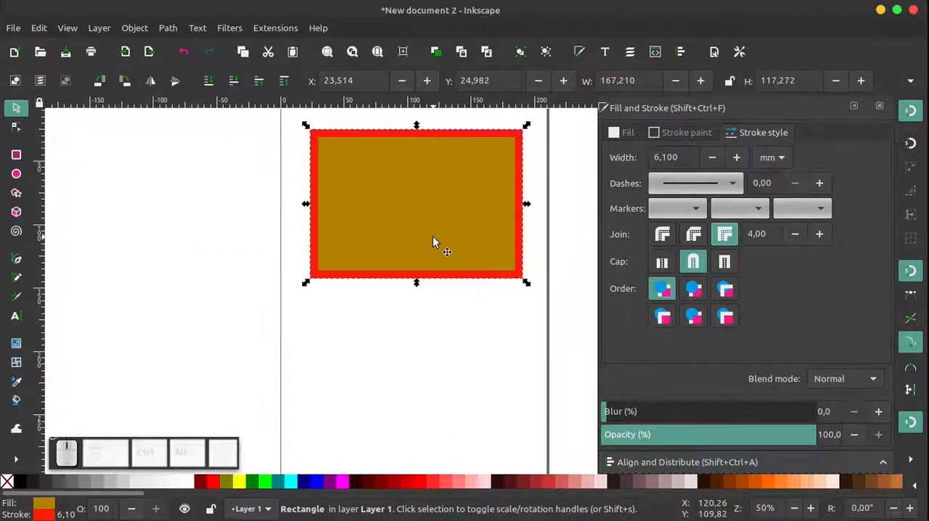
ctrl+scroll(436, 225, down, 2)
drag(445, 206, 189, 161)
click(268, 158)
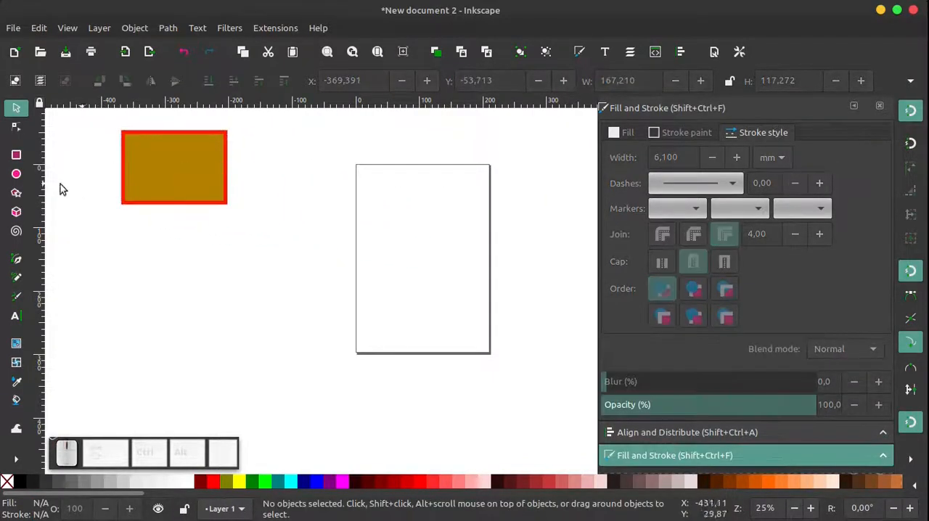
Draw a circle with a radius of about 55 mm on the page, and delete it
click(16, 175)
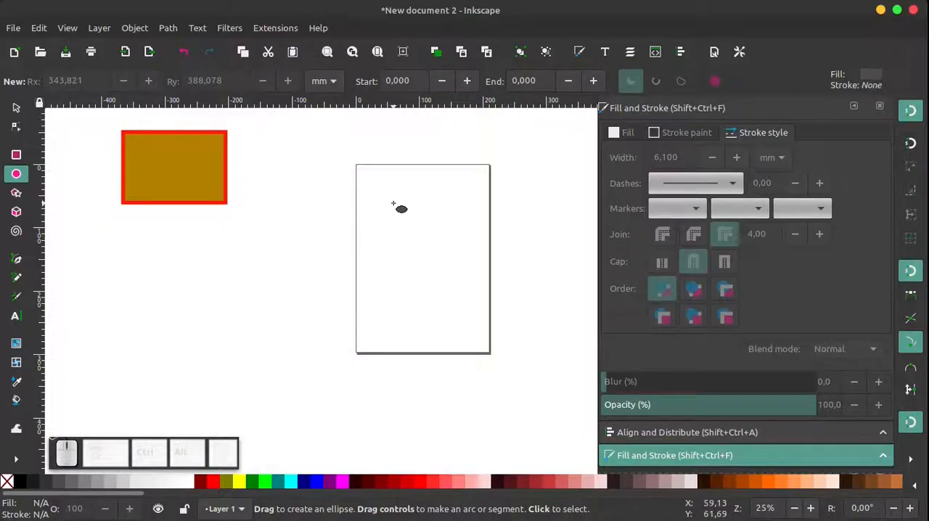
drag(378, 194, 451, 264)
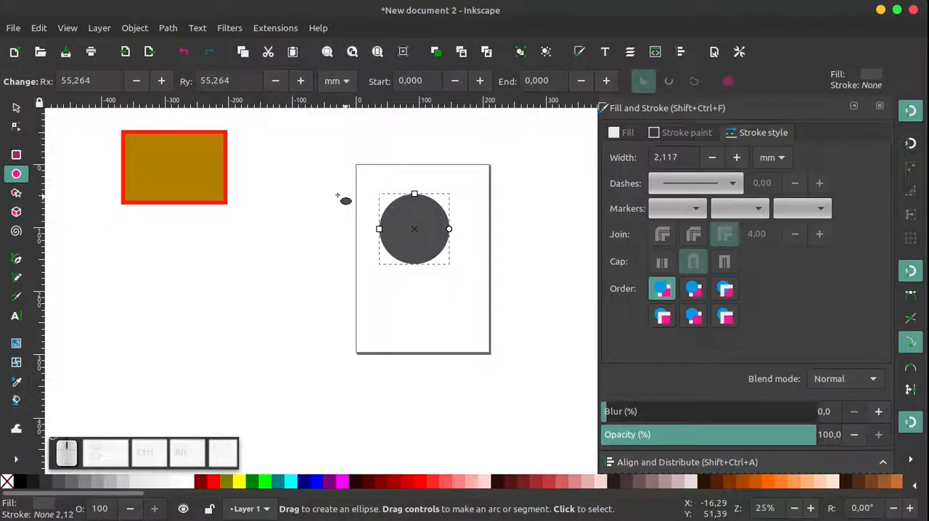
click(242, 242)
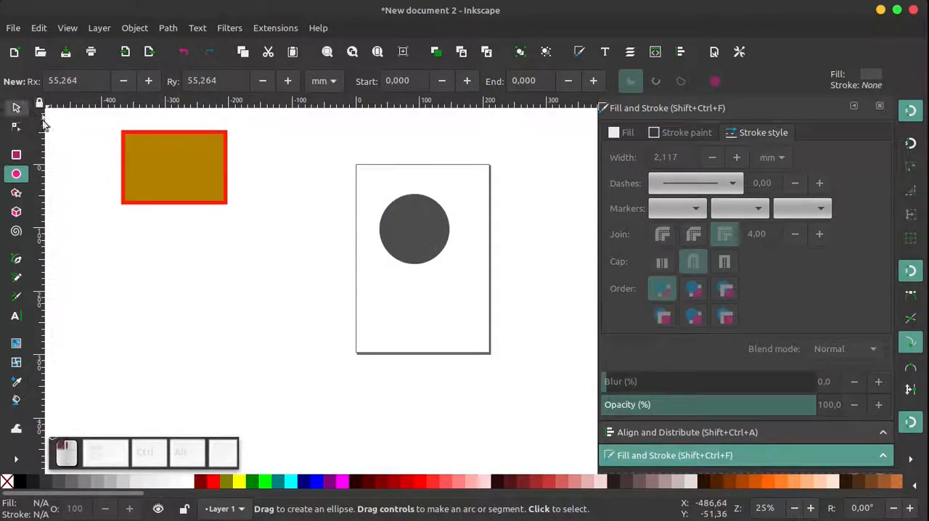
click(16, 107)
click(382, 233)
key(Delete)
Draw a circle about 129 mm in diameter on the upper part of the page
click(15, 174)
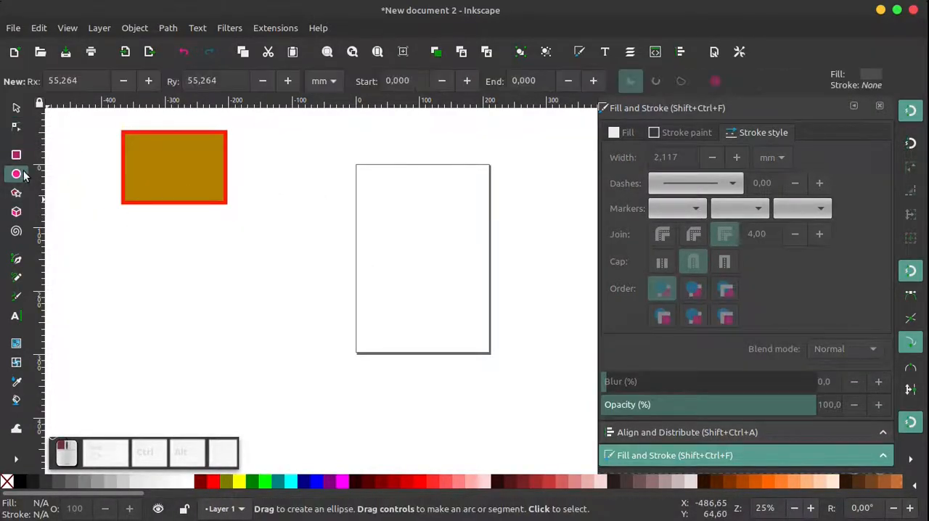
drag(374, 199, 457, 282)
click(16, 109)
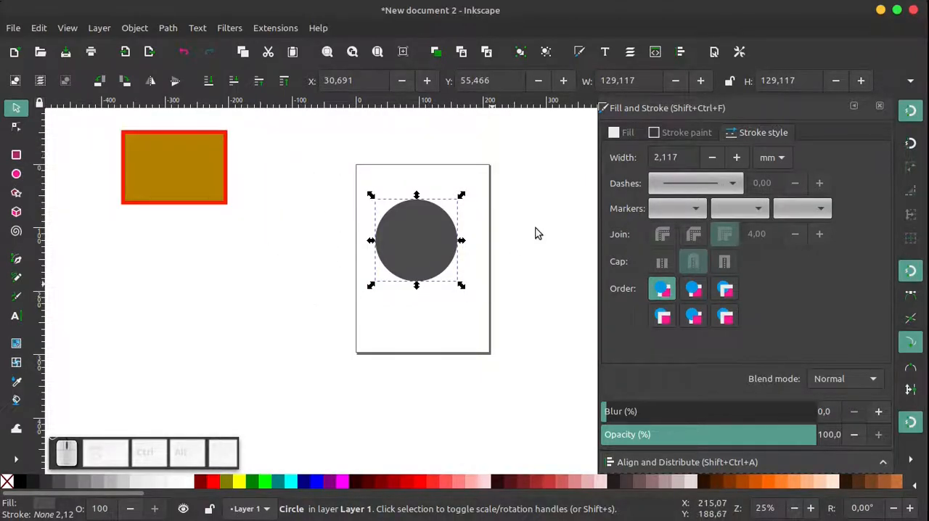
Examine the Ellipse tool's preferences for the style of new objects, and return to the circle with the Selector tool
double_click(16, 175)
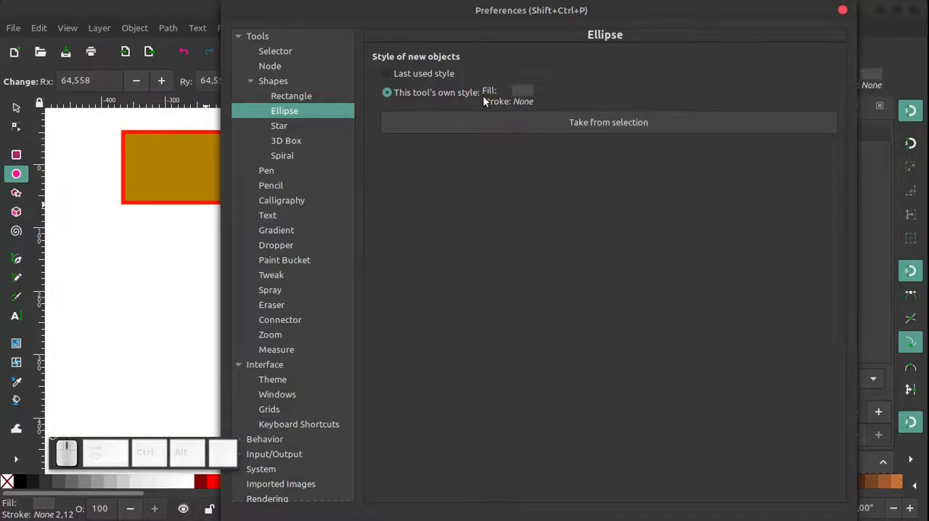
click(843, 11)
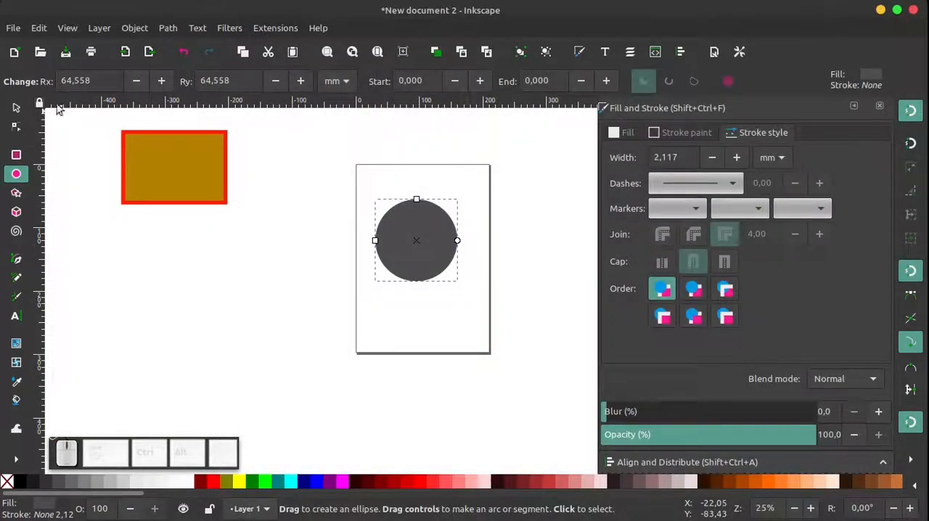
click(16, 107)
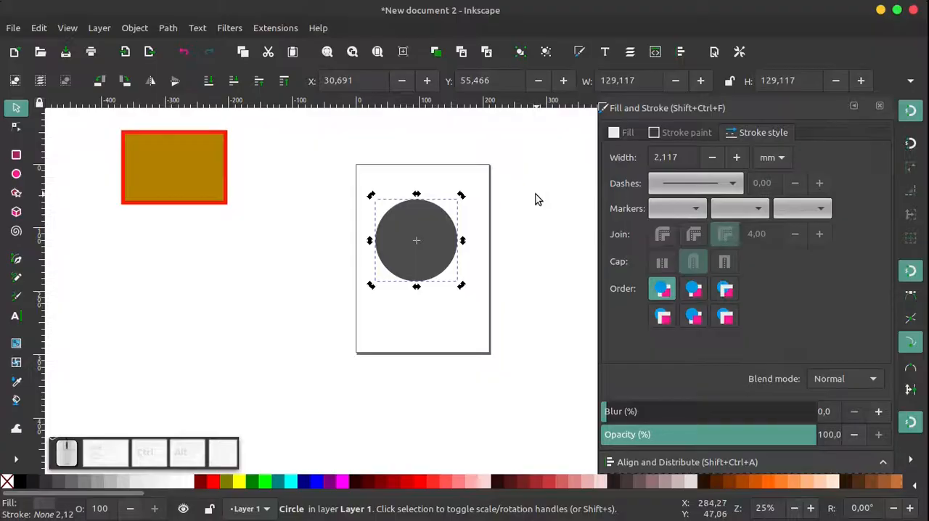
Switch briefly to the Ellipse tool and back to the Selector, and alternate the selection between the rectangle and the circle before deselecting
click(318, 214)
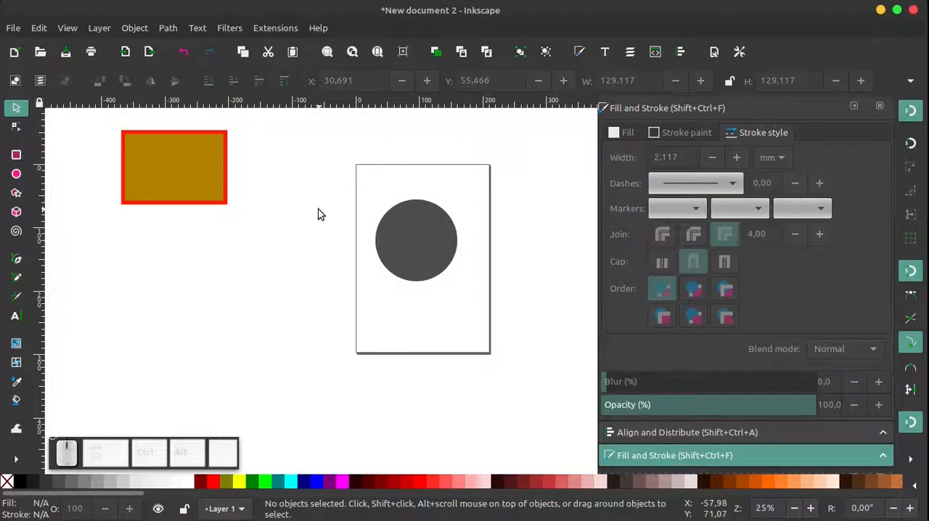
click(16, 173)
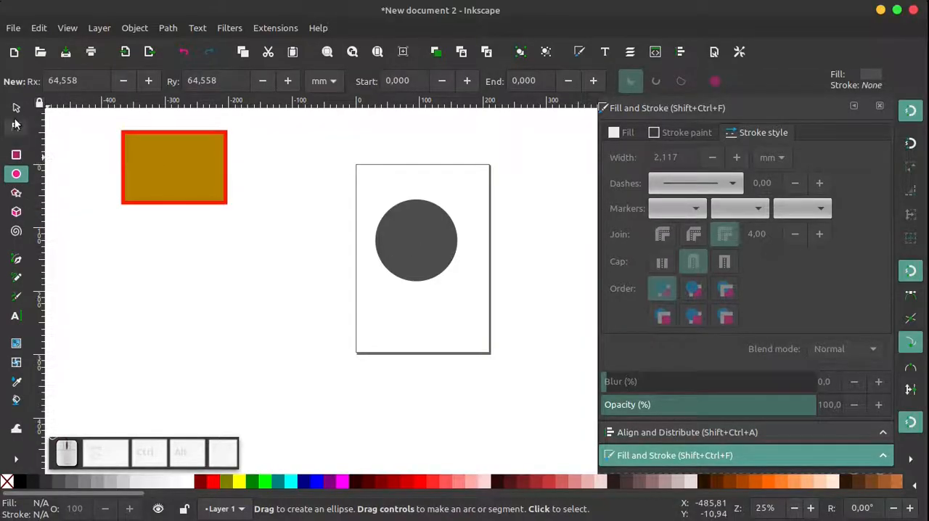
key(s)
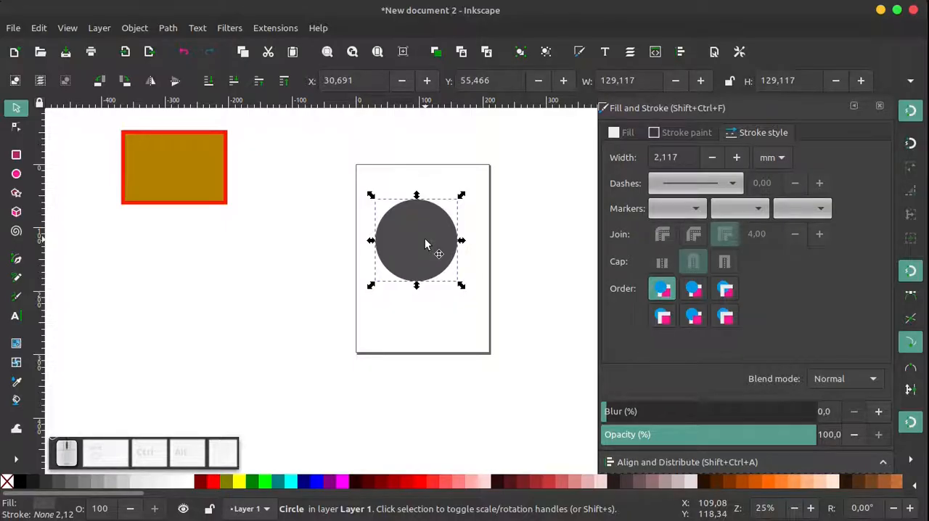
click(513, 229)
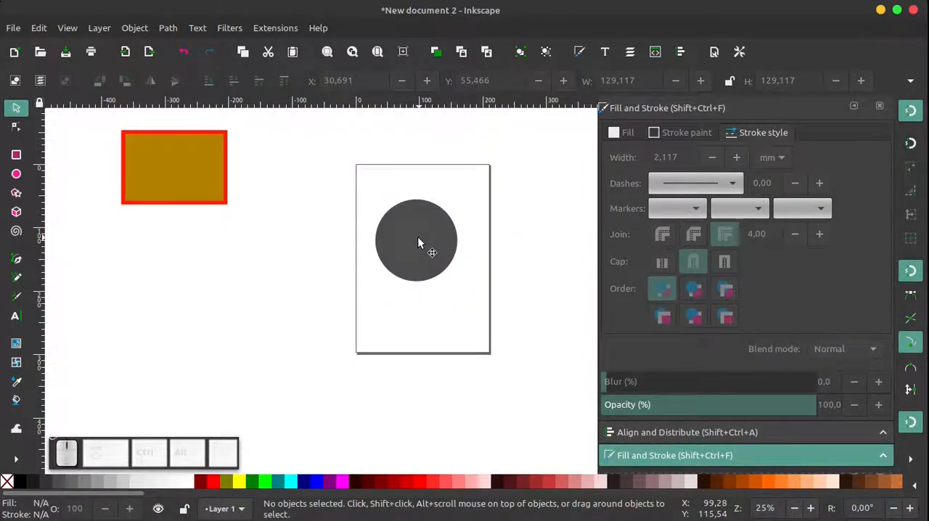
click(171, 186)
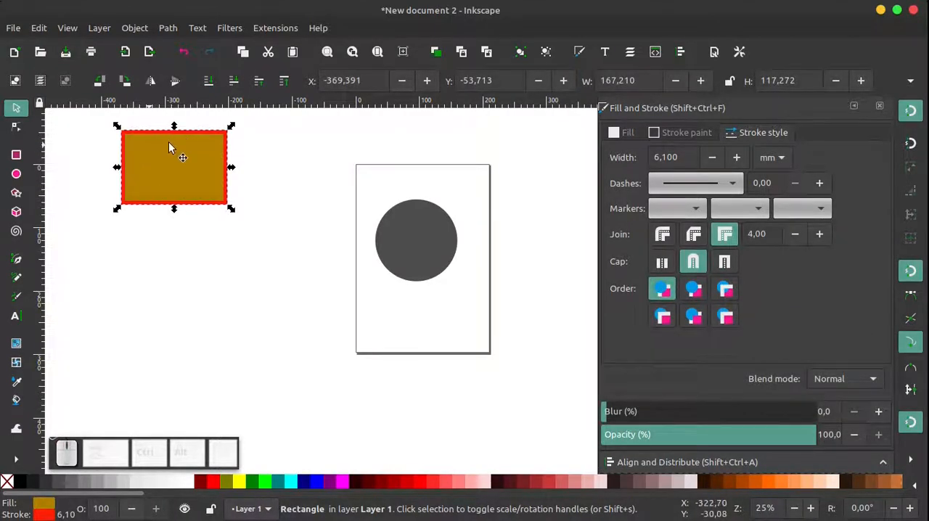
click(408, 241)
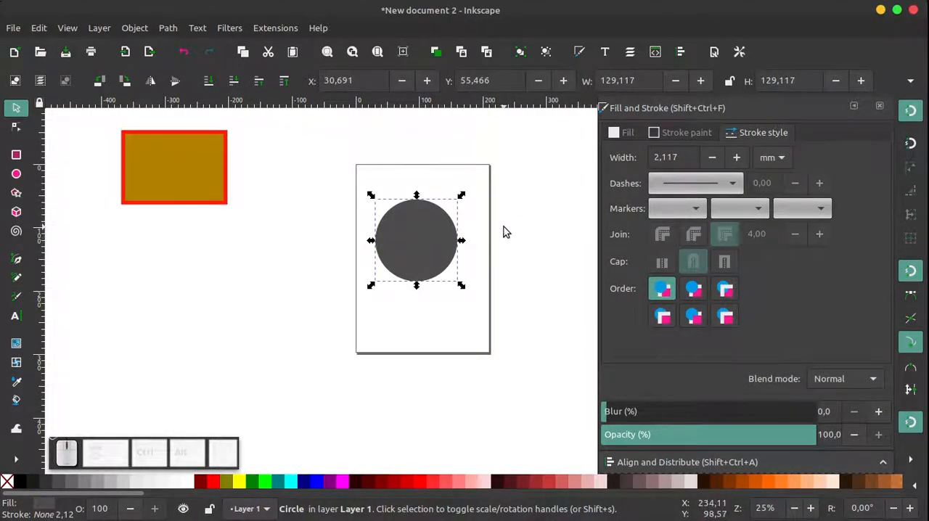
click(164, 176)
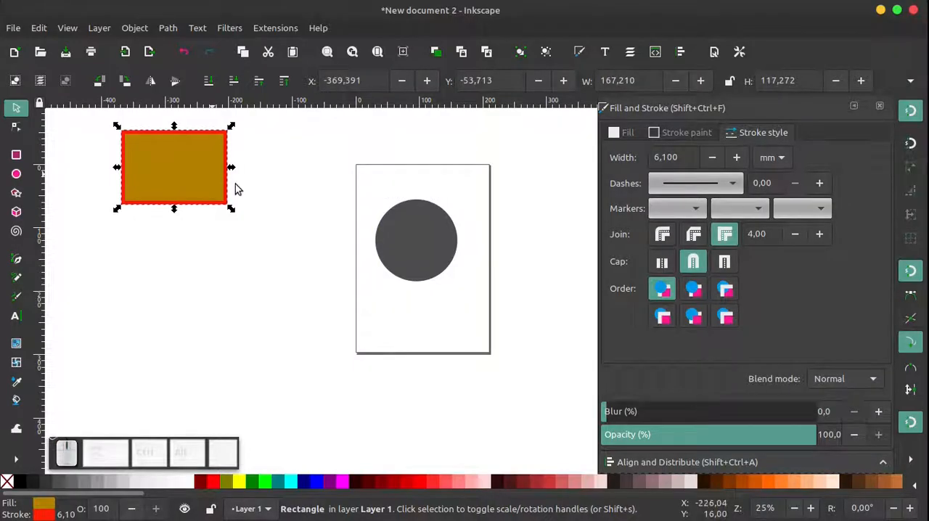
click(409, 247)
click(492, 239)
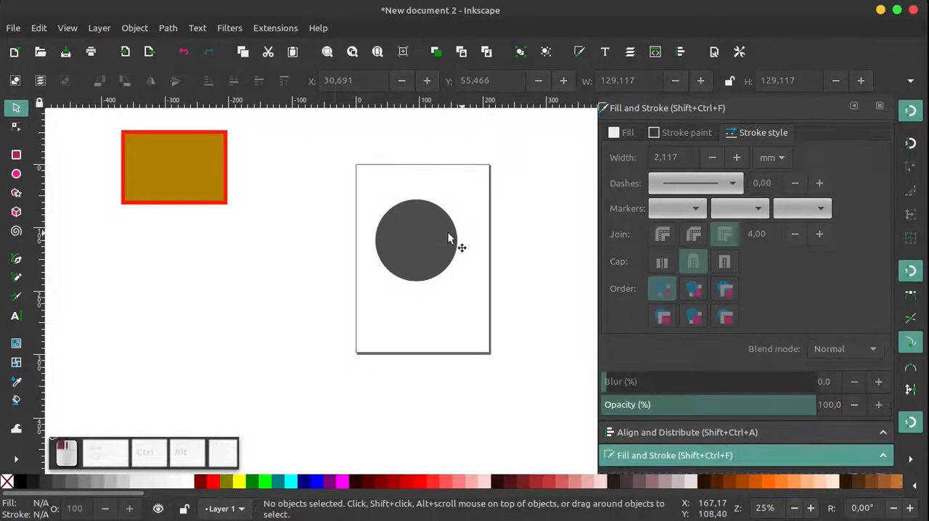
Stretch the circle vertically to a height of about 176 mm, and undo the stretch
scroll(431, 209, up, 1)
click(410, 210)
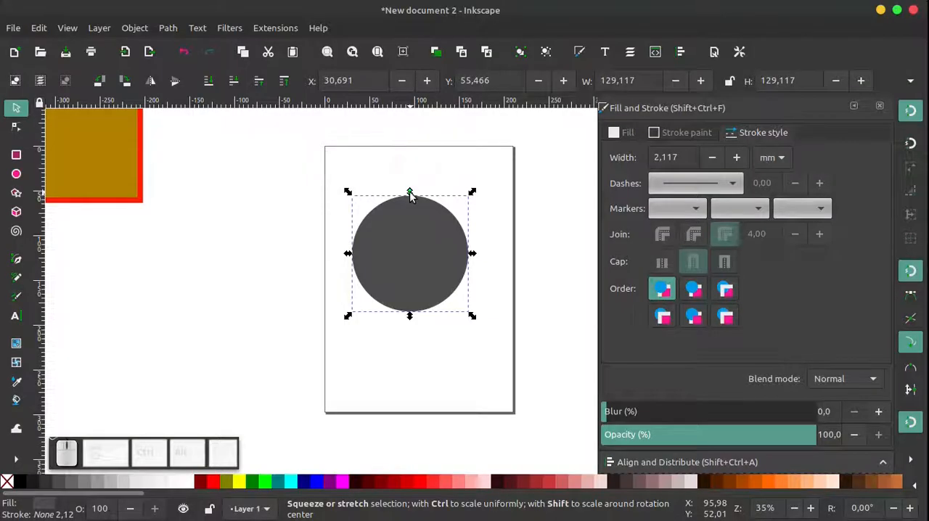
drag(410, 191, 411, 155)
click(501, 226)
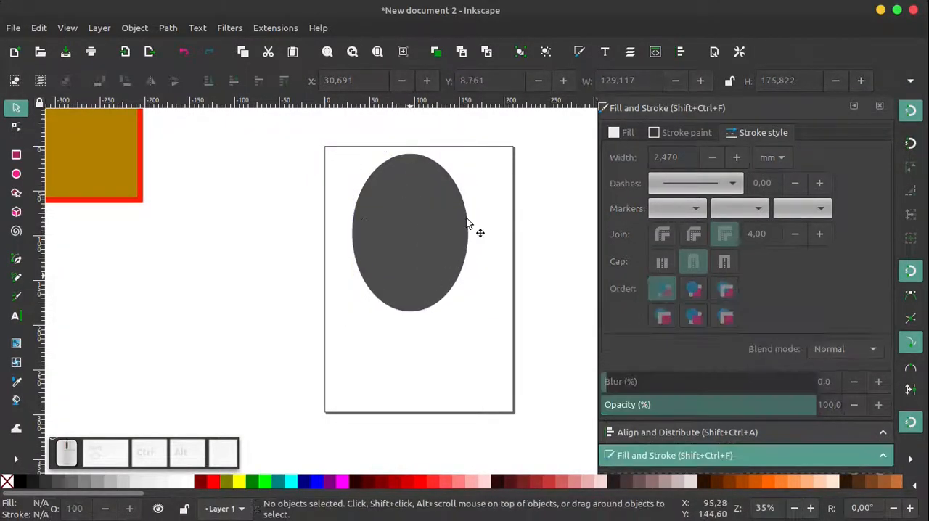
click(409, 210)
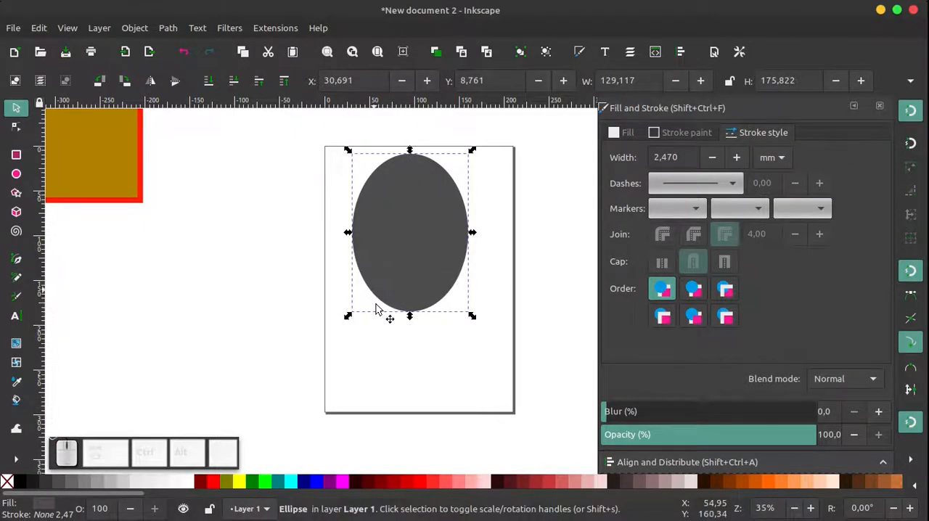
key(ctrl+z)
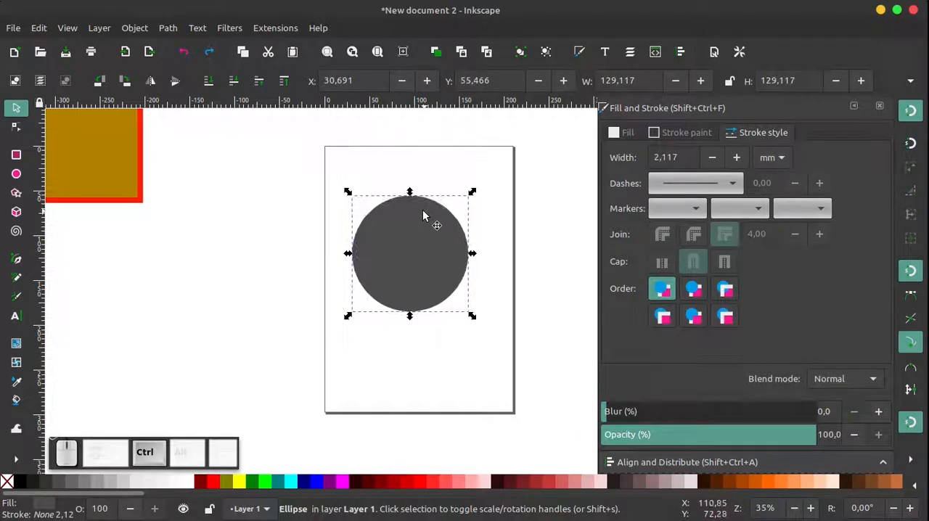
Convert the circle on the page from an object to a path
click(460, 222)
click(419, 239)
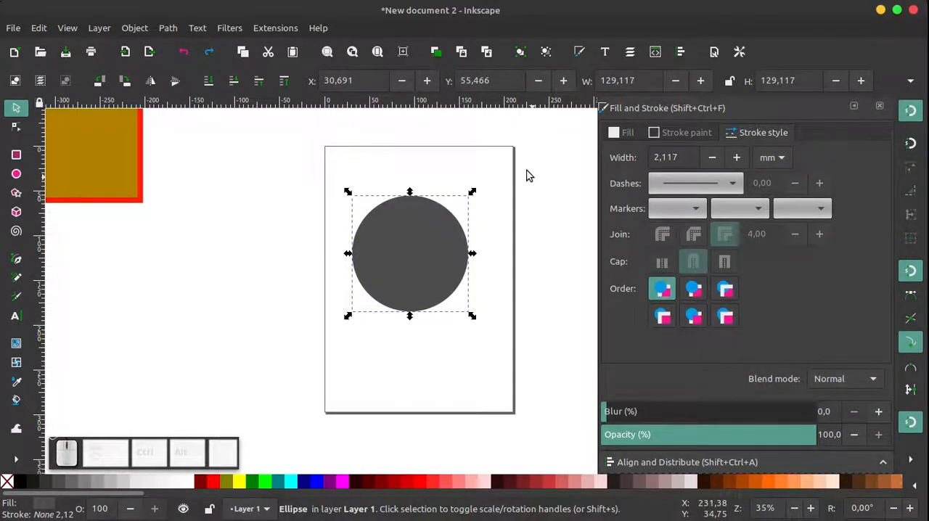
click(168, 29)
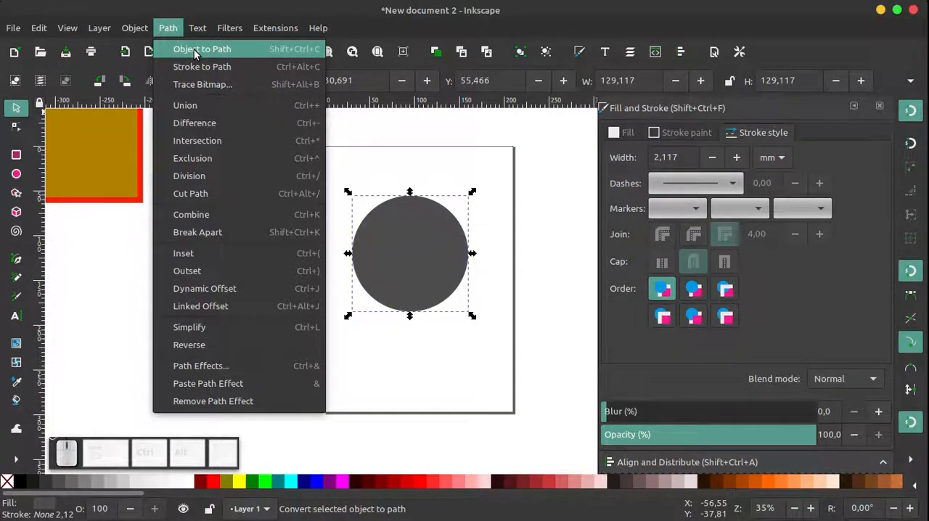
click(194, 49)
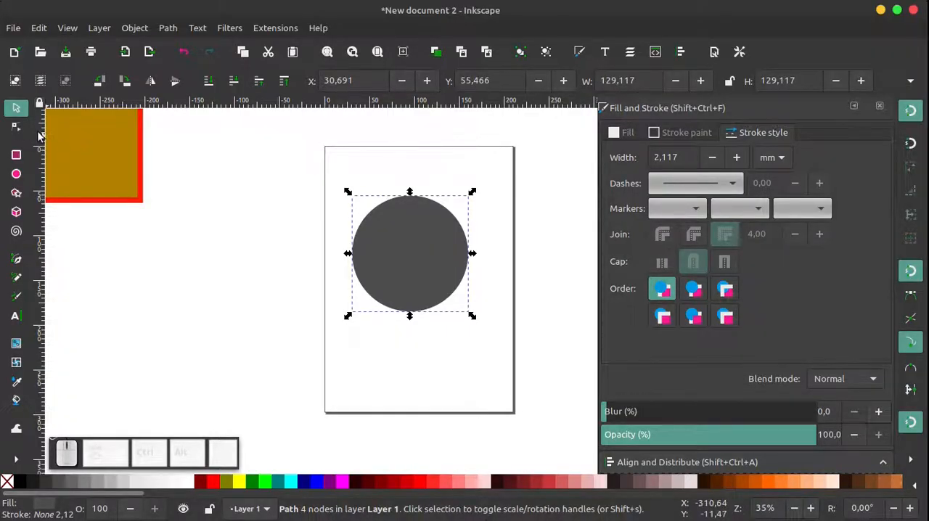
Shape the circular path into an egg: raise its top node to about Y 12 mm, lengthen that node's handles, and lower the bottom node to about Y 190 mm
click(16, 129)
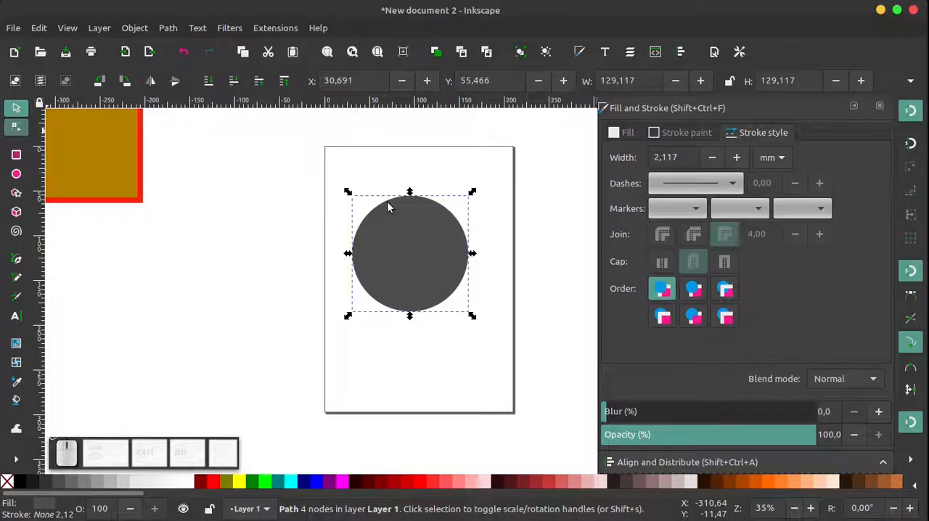
click(488, 225)
click(415, 240)
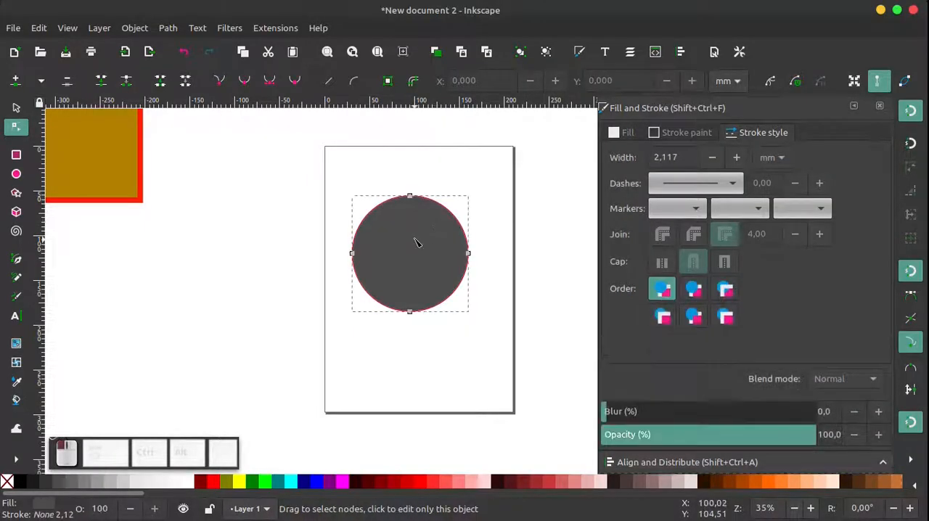
drag(413, 202, 452, 157)
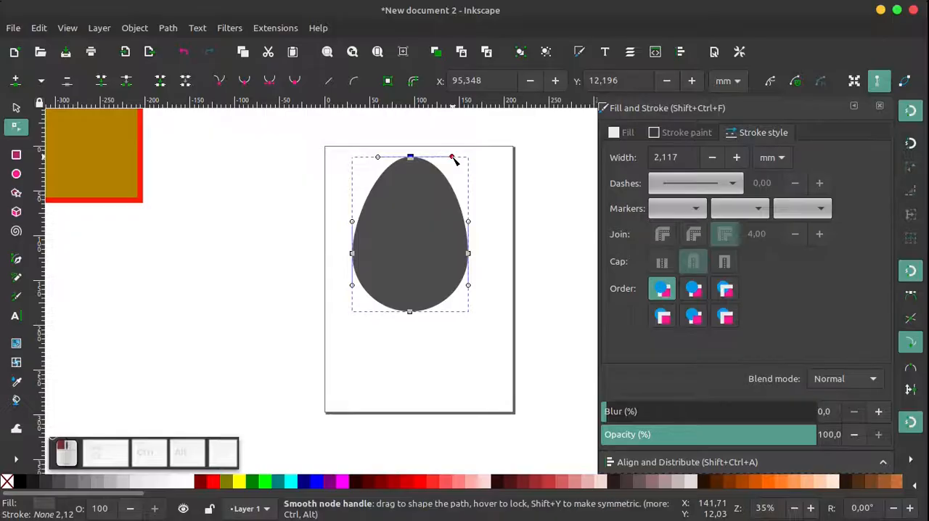
drag(378, 157, 368, 157)
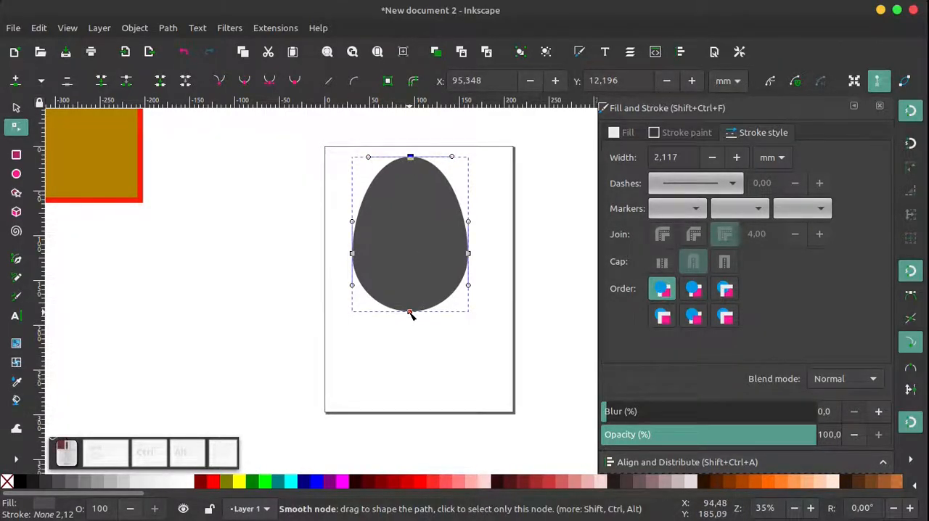
drag(410, 313, 411, 317)
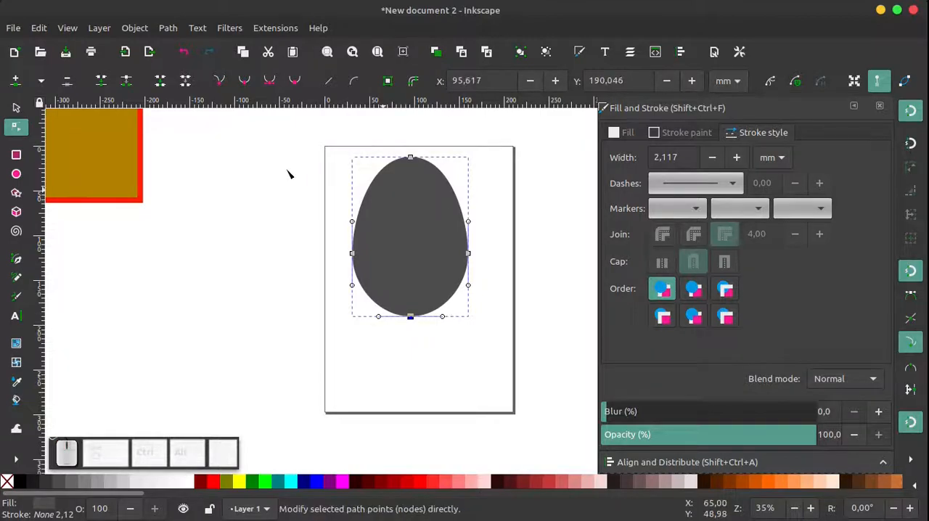
click(16, 109)
click(263, 201)
Move the egg off the page to below the rectangle, at about X -351 mm, Y 107 mm
scroll(438, 254, down, 3)
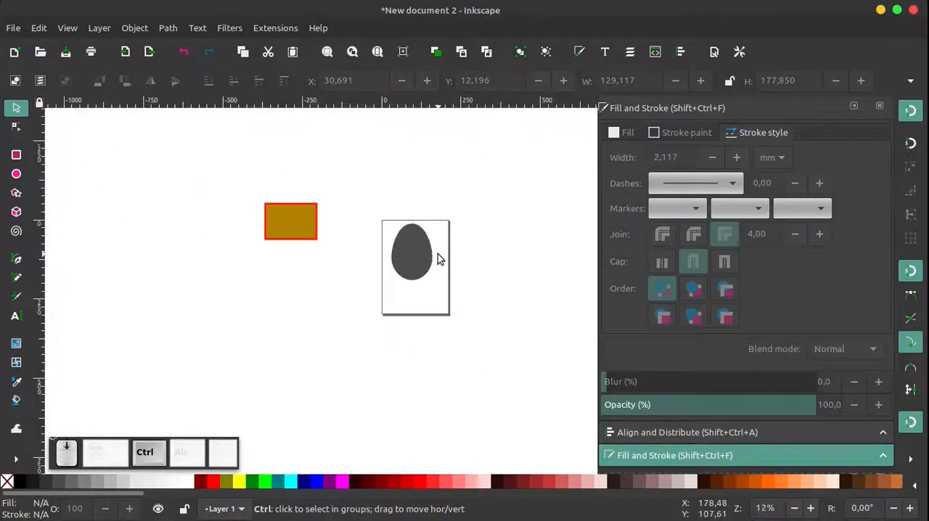
scroll(387, 248, up, 3)
click(386, 248)
scroll(386, 248, down, 3)
click(392, 261)
drag(392, 261, 276, 291)
Fill the egg with the orange swatch #FF7F2A and deselect it
scroll(271, 287, up, 3)
click(289, 254)
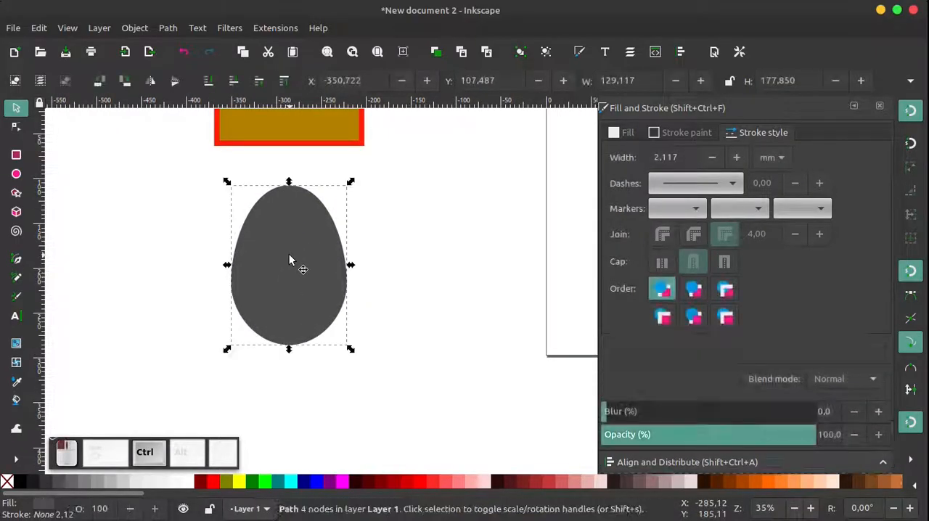
click(785, 483)
click(461, 276)
Duplicate the orange egg in place
scroll(273, 277, down, 2)
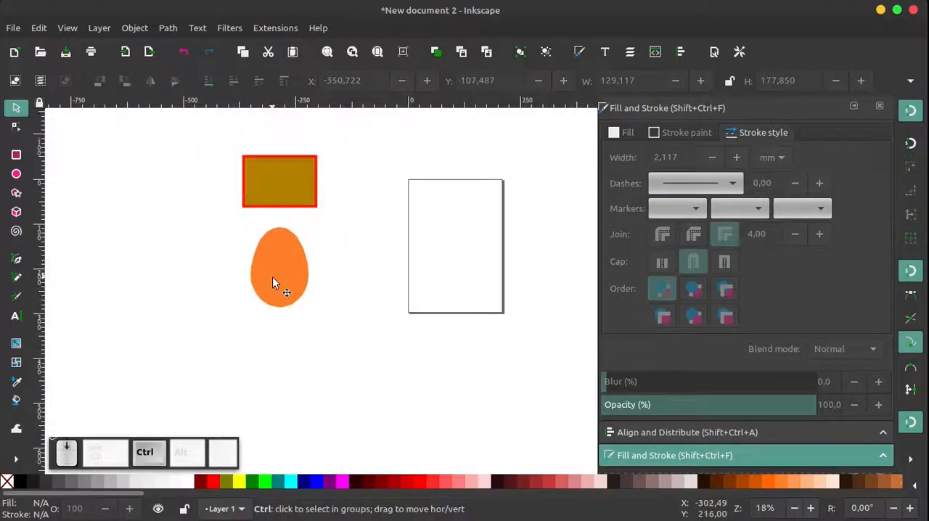
ctrl+scroll(291, 274, up, 2)
ctrl+click(268, 263)
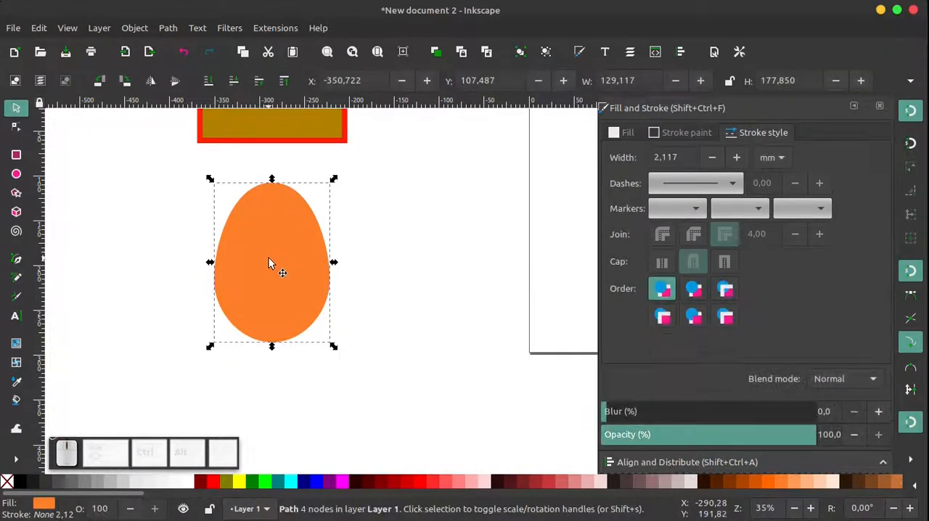
ctrl+scroll(270, 272, down, 2)
ctrl+scroll(270, 273, up, 2)
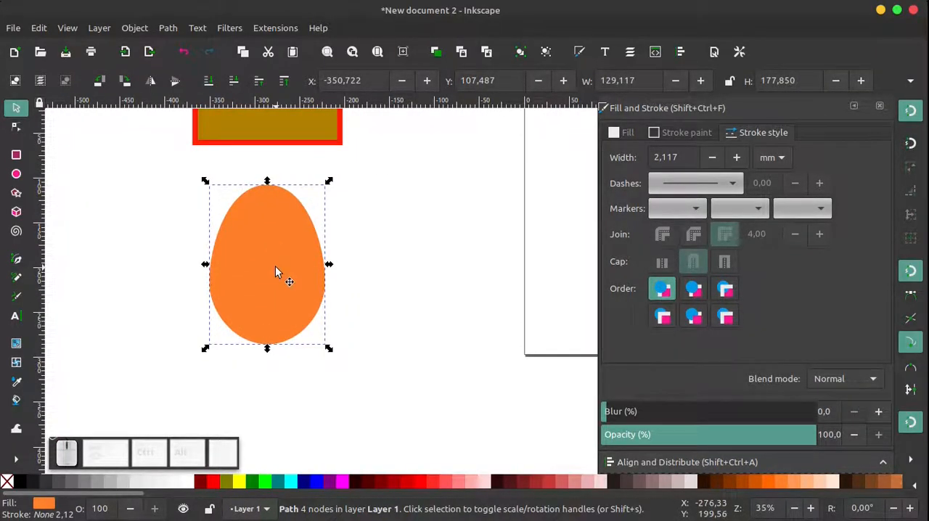
right_click(275, 273)
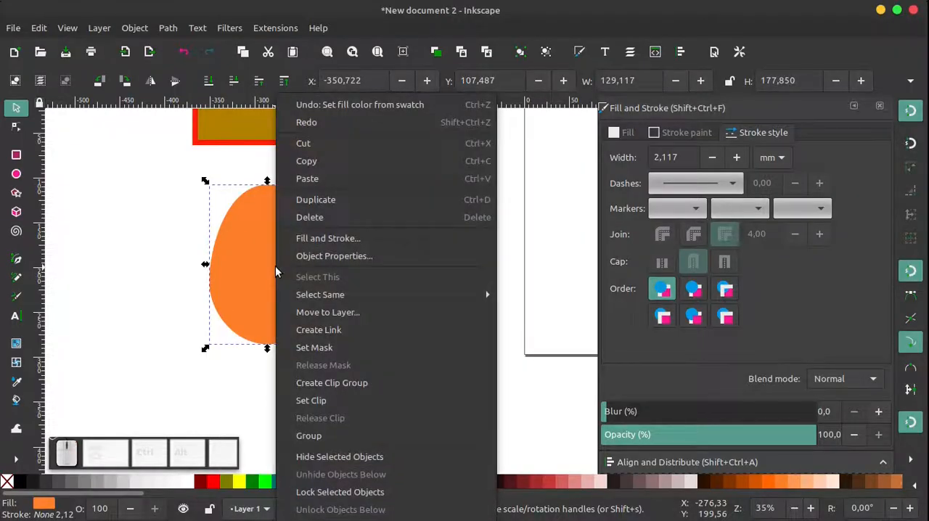
click(319, 204)
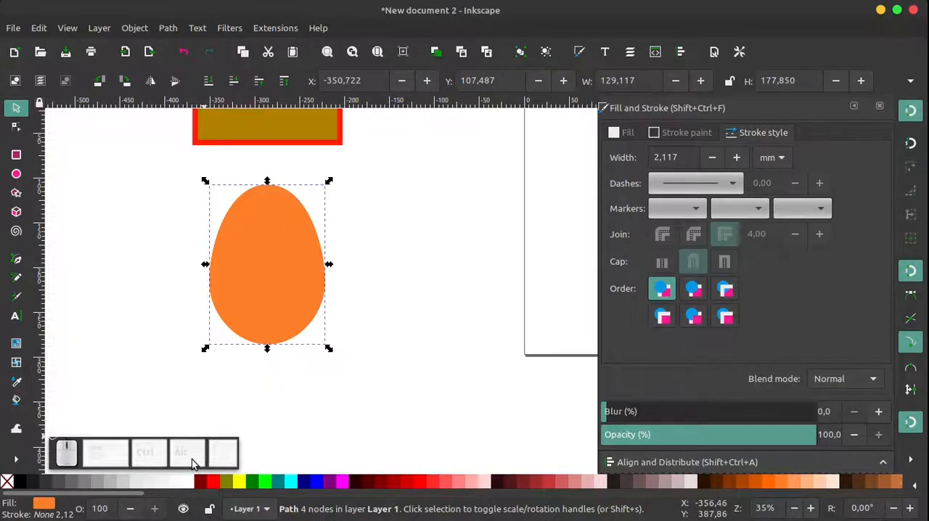
Fill the duplicated egg with a near-white swatch and give it a radial gradient running from its lower left toward its upper right
click(194, 482)
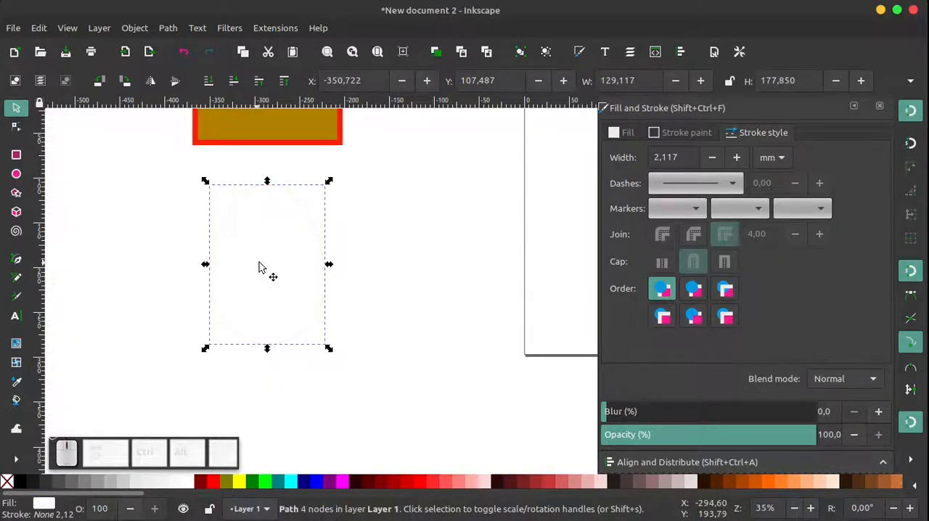
drag(255, 257, 302, 255)
key(ctrl+z)
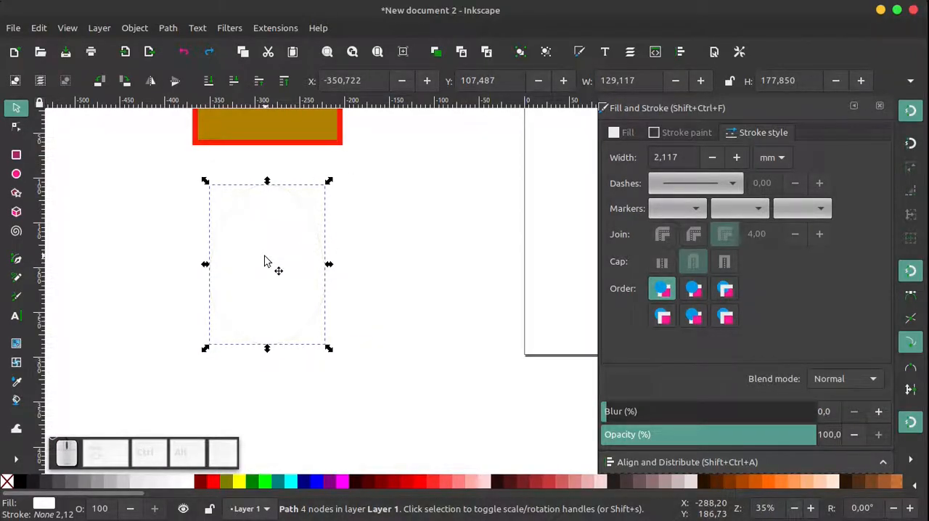
click(16, 343)
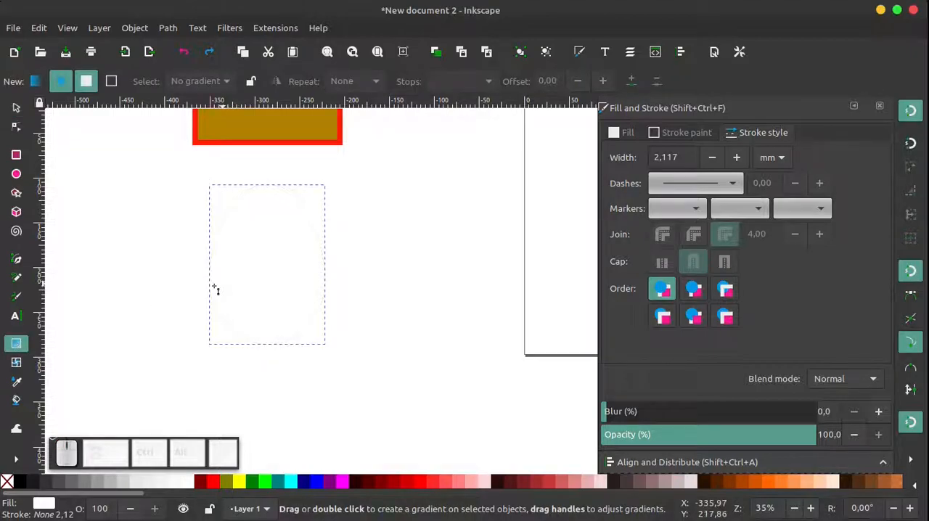
drag(227, 280, 301, 216)
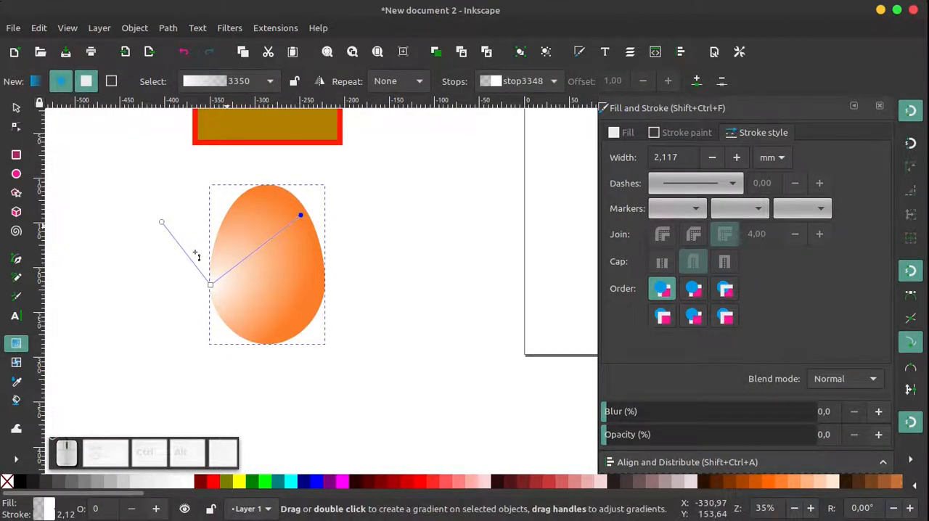
Reshape the radial gradient with its centre near the egg's top, and discard the gradient-filled copy
drag(210, 285, 236, 288)
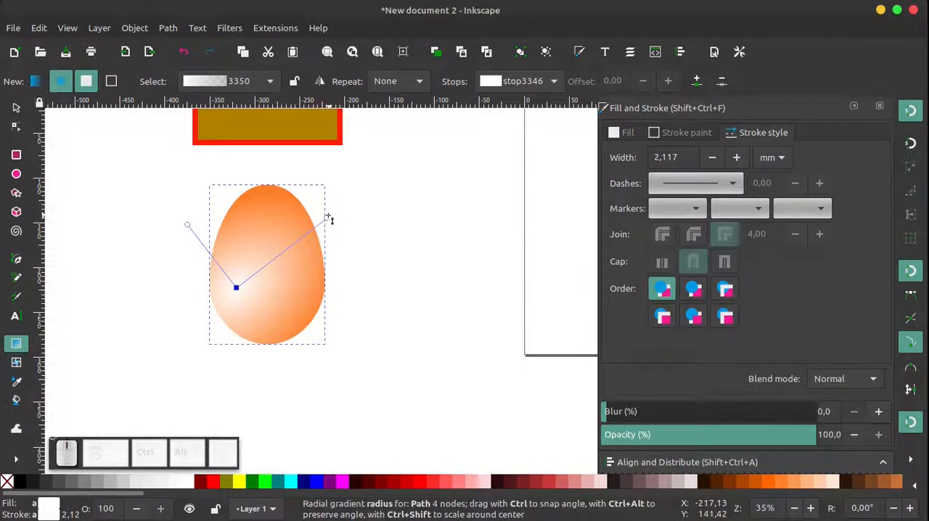
drag(326, 220, 255, 351)
drag(240, 289, 248, 219)
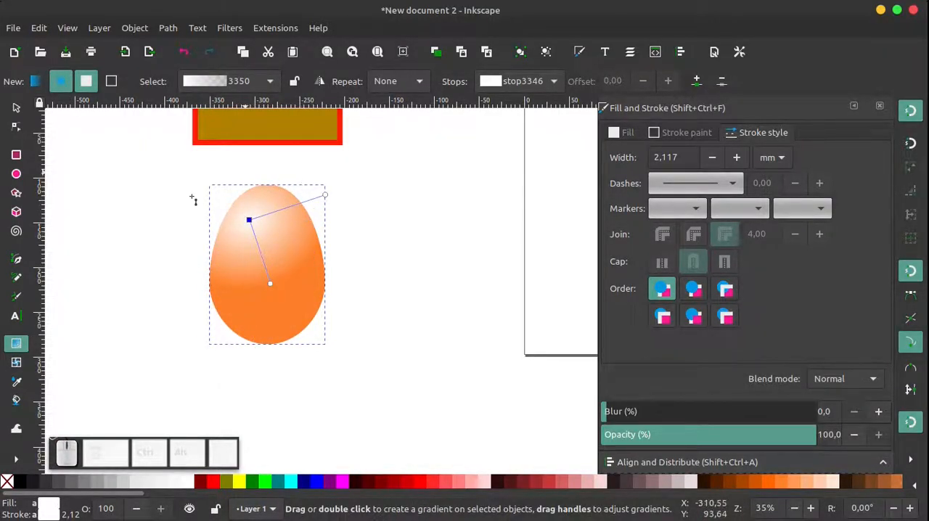
key(s)
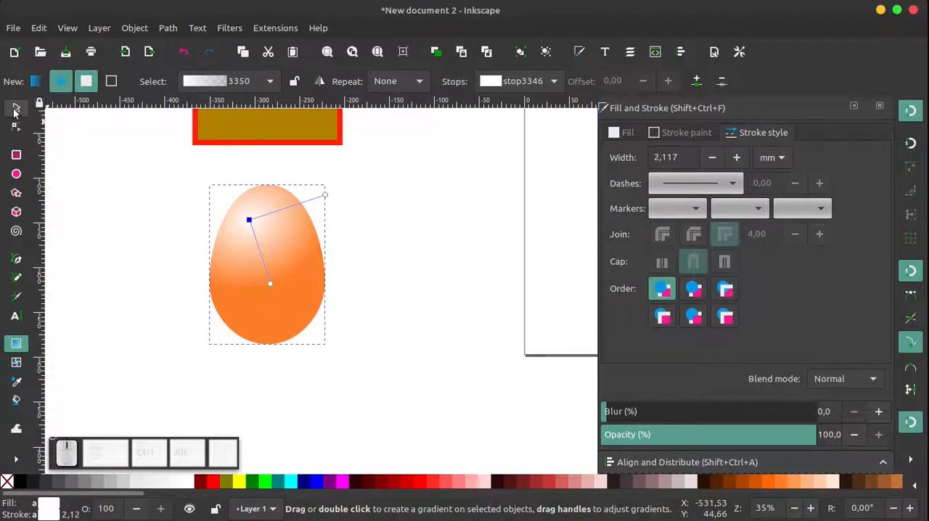
click(127, 207)
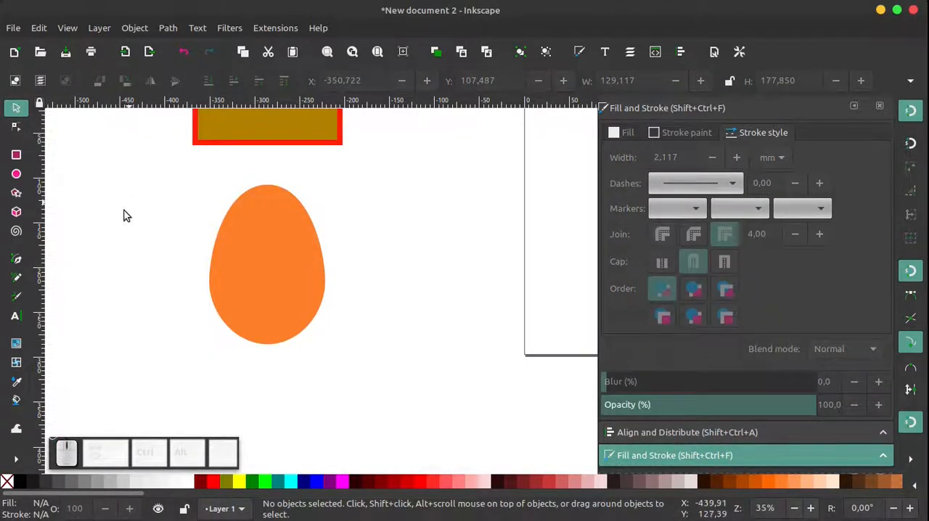
Move the orange egg to about X -354 mm, Y 117 mm and duplicate it in place
mouse_move(237, 262)
mouse_down()
mouse_move(281, 253)
mouse_move(251, 268)
mouse_up()
right_click(251, 268)
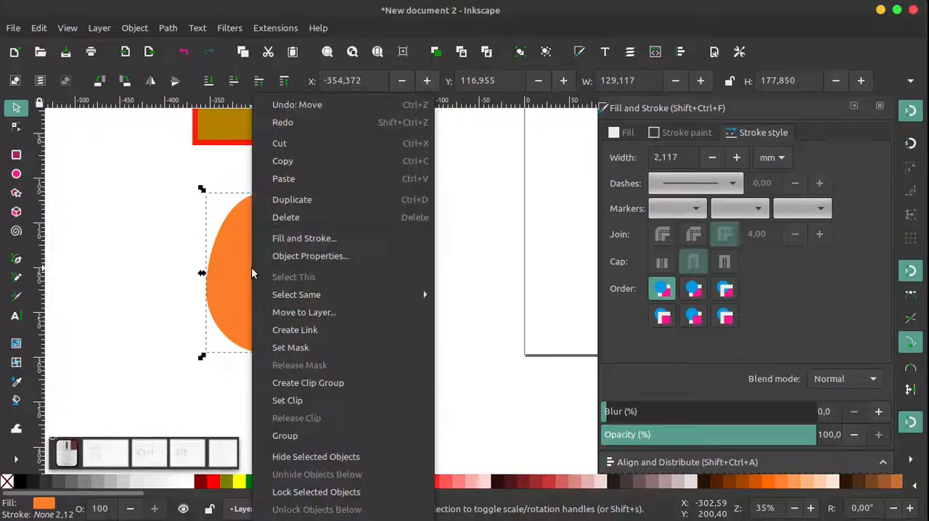
click(290, 201)
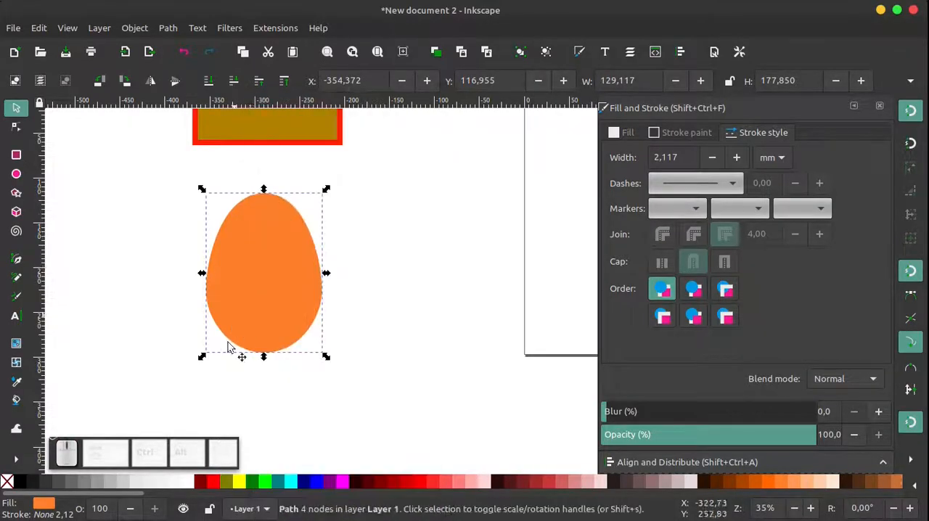
Fill the duplicate near-white and apply a linear gradient that fades from its upper right to transparent at its lower left
click(193, 486)
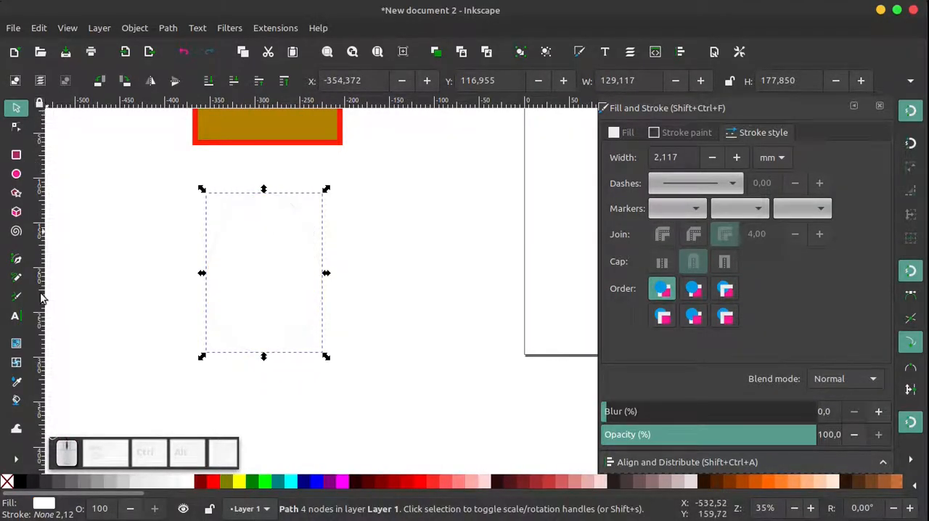
click(16, 343)
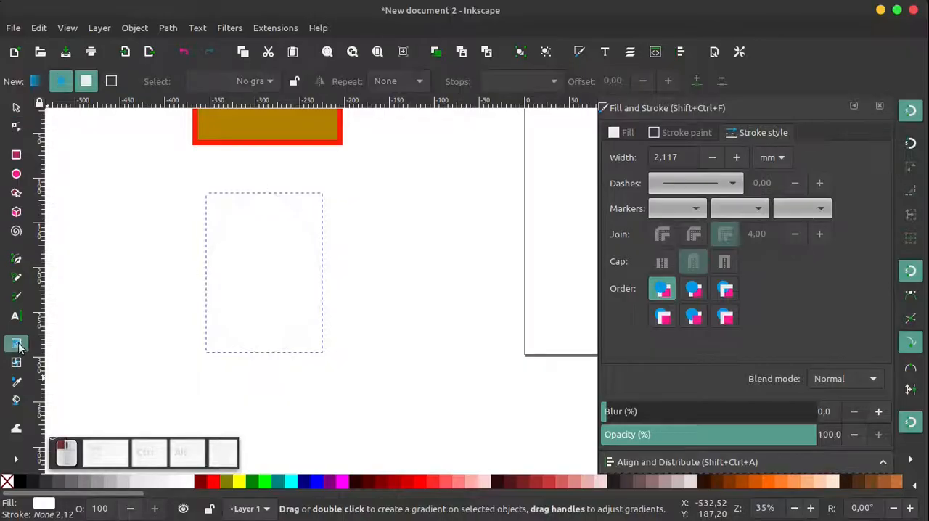
click(35, 82)
drag(223, 287, 219, 328)
click(305, 244)
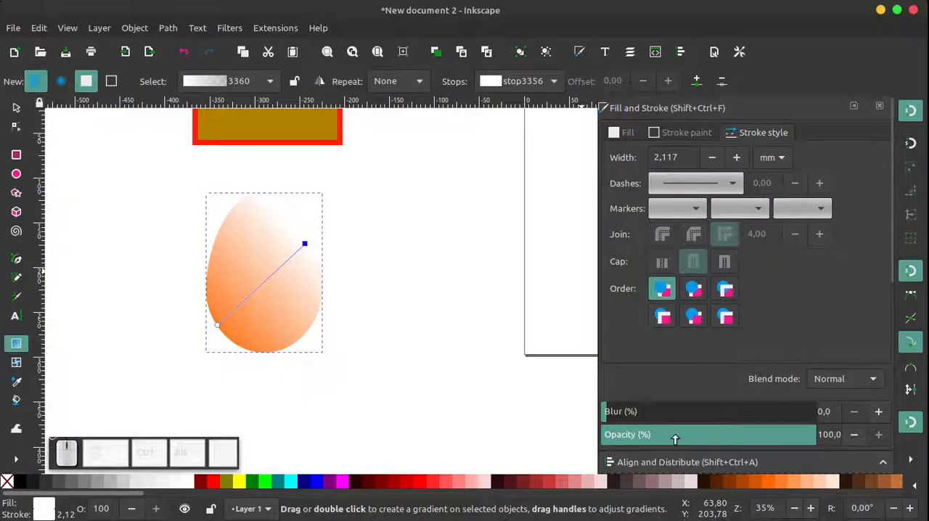
Lower the gradient egg's opacity to 61.2% and deselect it
drag(789, 437, 735, 442)
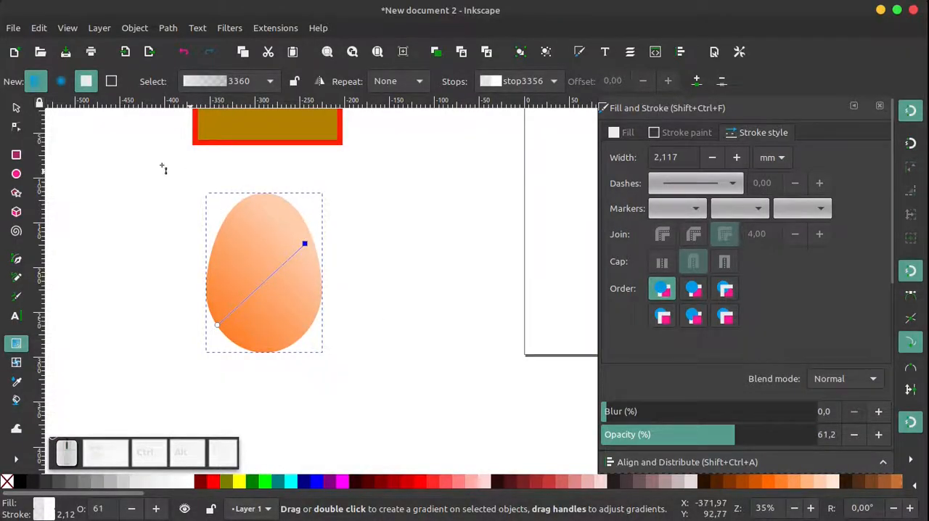
click(17, 108)
click(152, 179)
Select both stacked egg shapes, move them together to about X -300 mm, Y 94 mm, and deselect them
scroll(352, 250, down, 1)
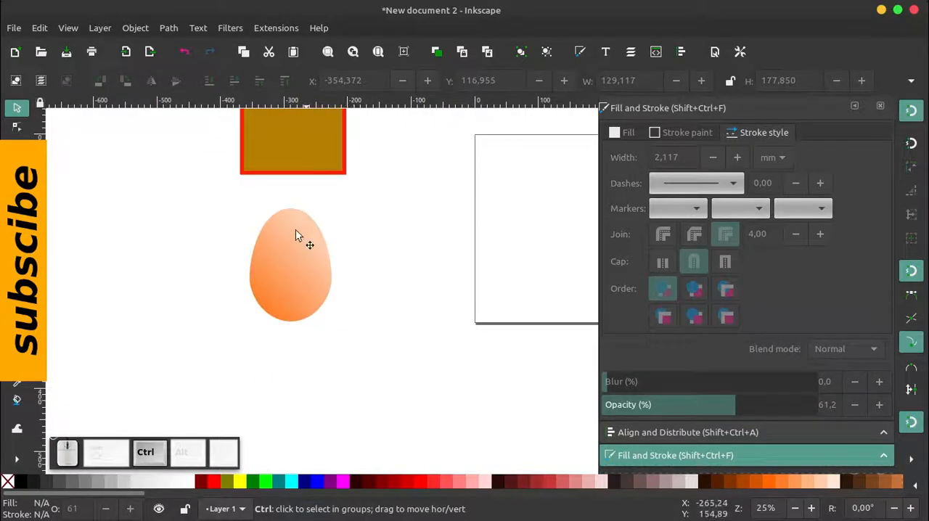
drag(205, 197, 358, 370)
drag(305, 274, 356, 250)
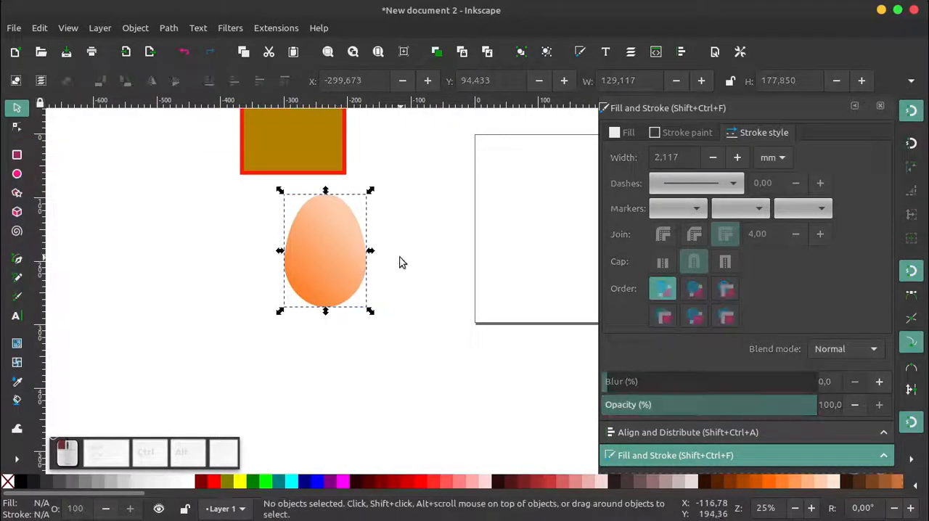
click(400, 261)
drag(437, 174, 280, 313)
click(243, 276)
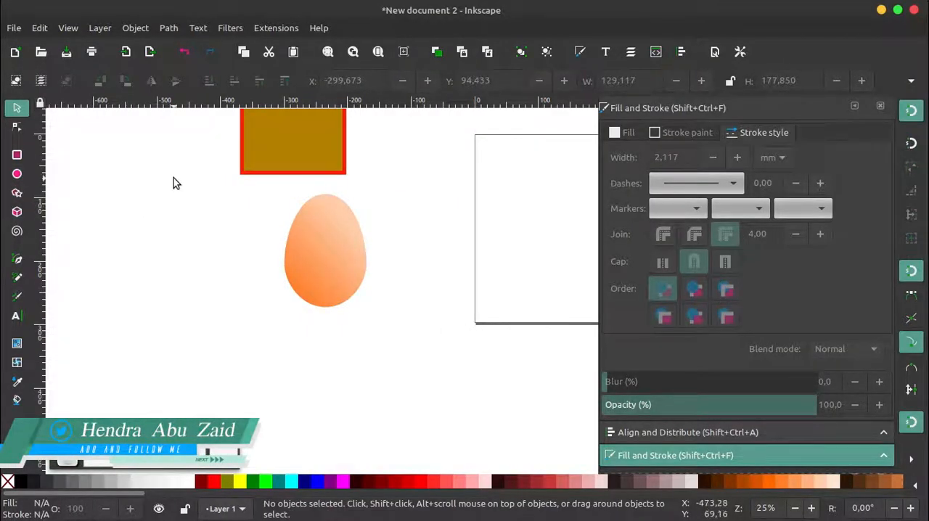
Draw a flat ellipse with radii of about 45.5 × 6.8 mm below the egg and blur it by 26.6%
click(16, 174)
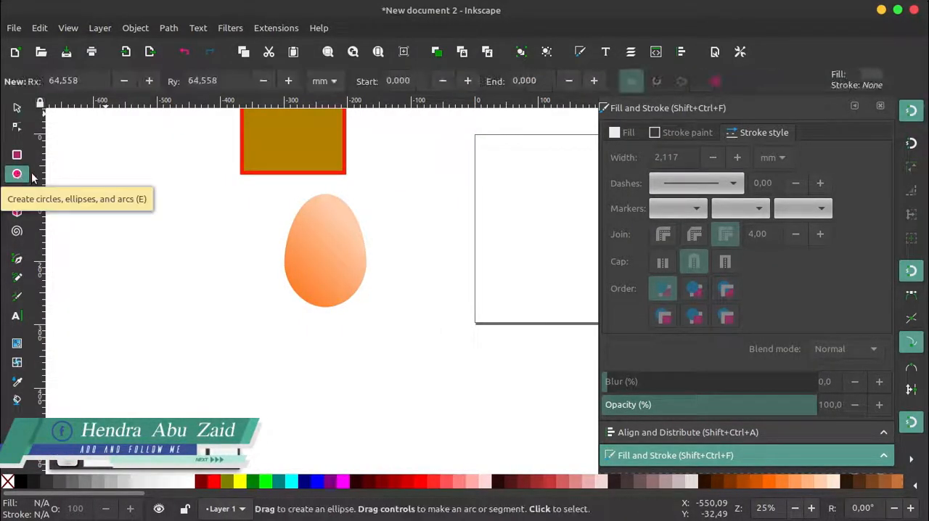
drag(301, 318, 360, 322)
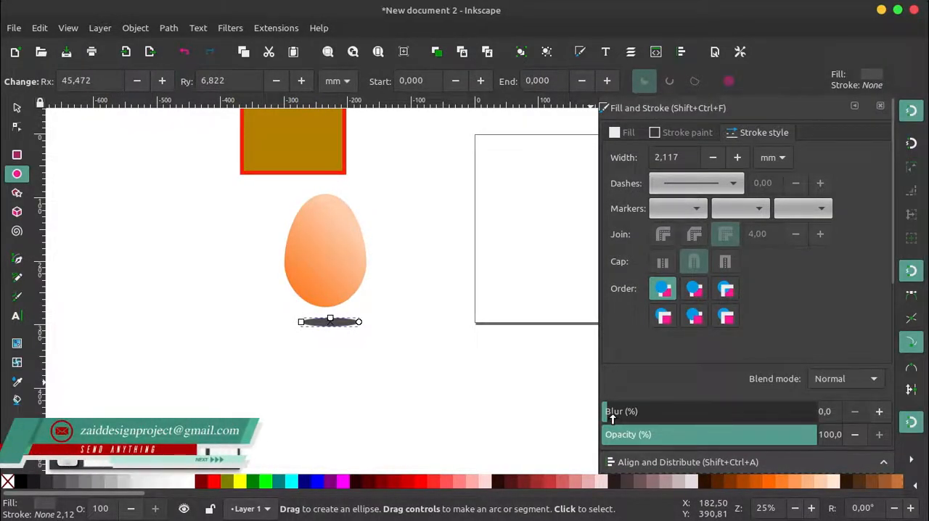
ctrl+scroll(368, 336, up, 3)
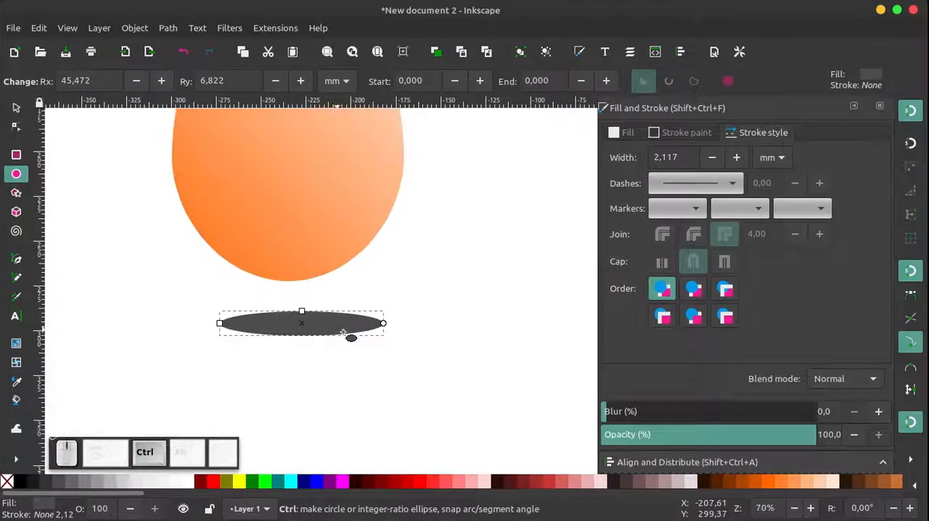
drag(610, 412, 661, 415)
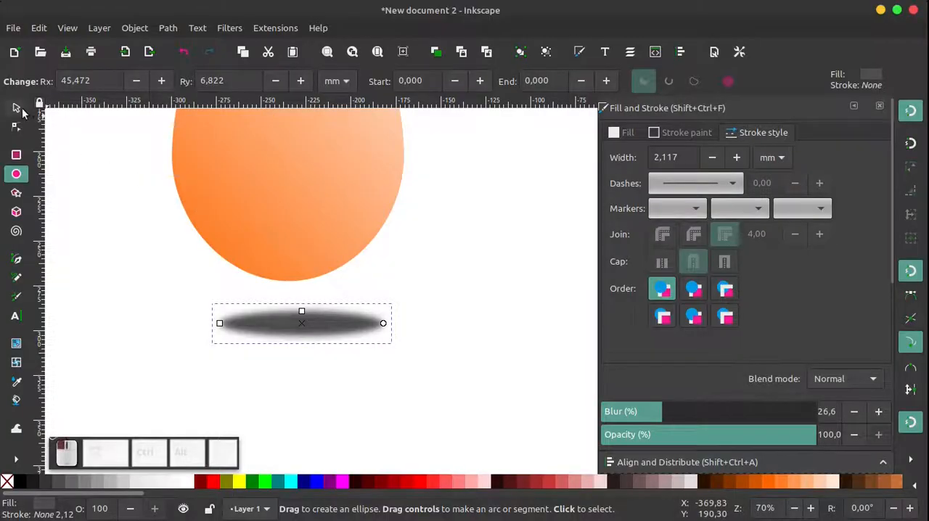
Move the blurred ellipse to the egg's base at about X -286 mm, Y 262 mm, and lower it behind both egg shapes
click(16, 108)
drag(316, 328, 294, 287)
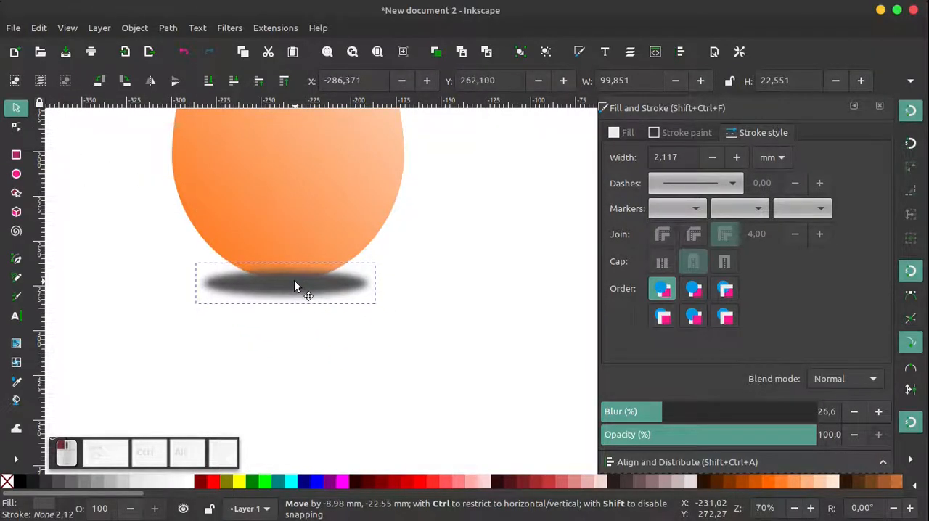
scroll(279, 261, up, 4)
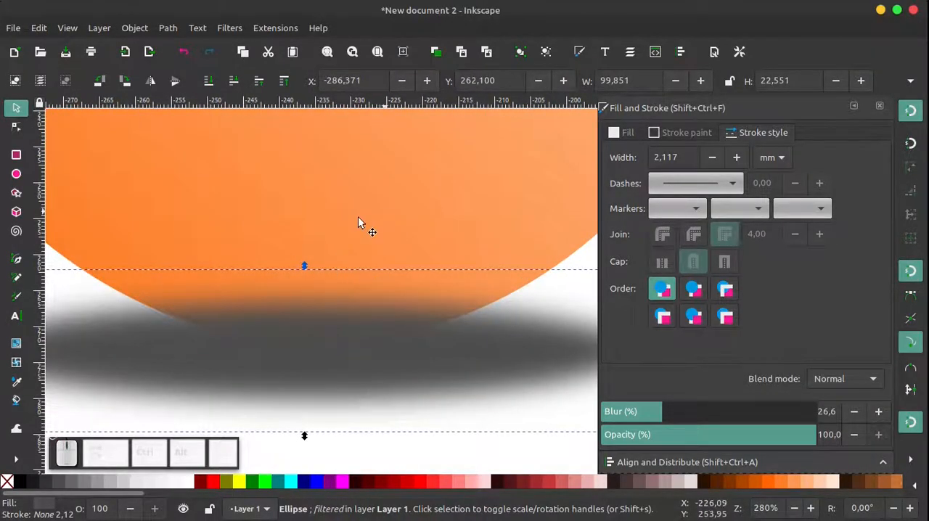
scroll(364, 314, down, 2)
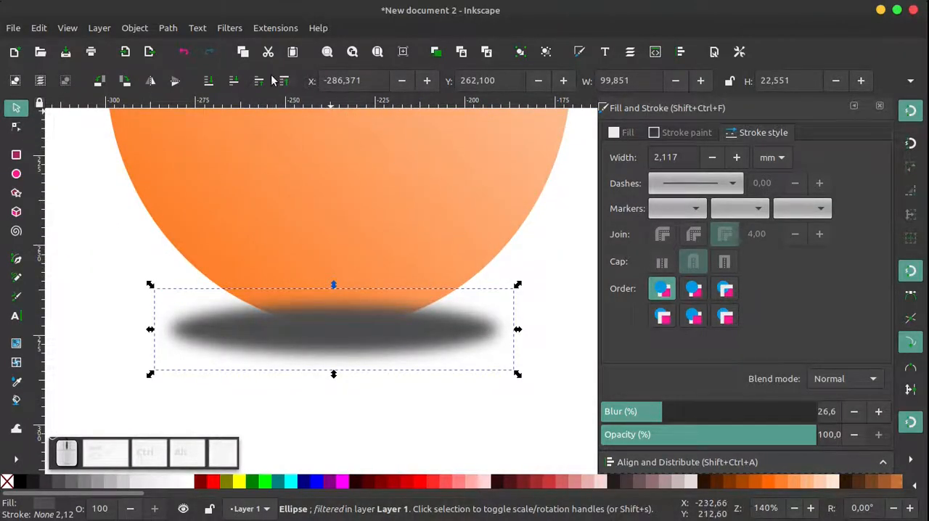
click(235, 84)
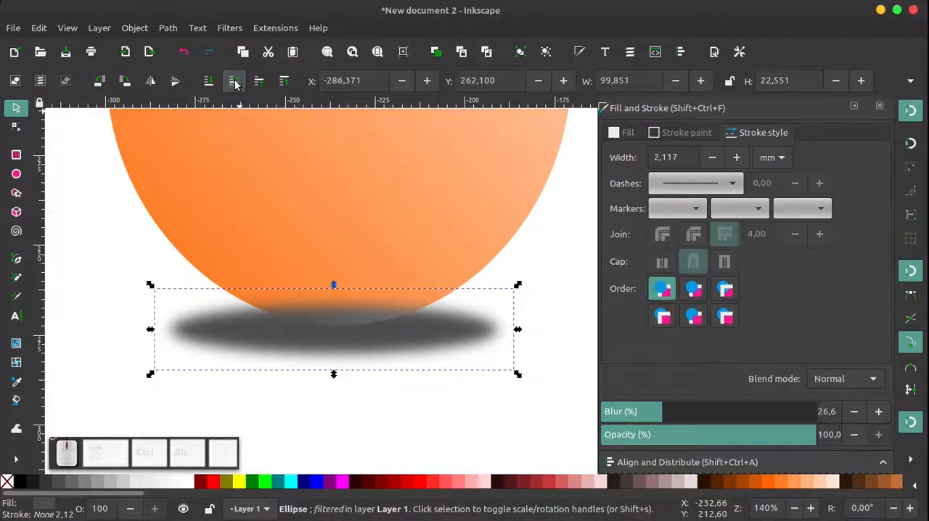
click(234, 84)
ctrl+scroll(357, 311, down, 5)
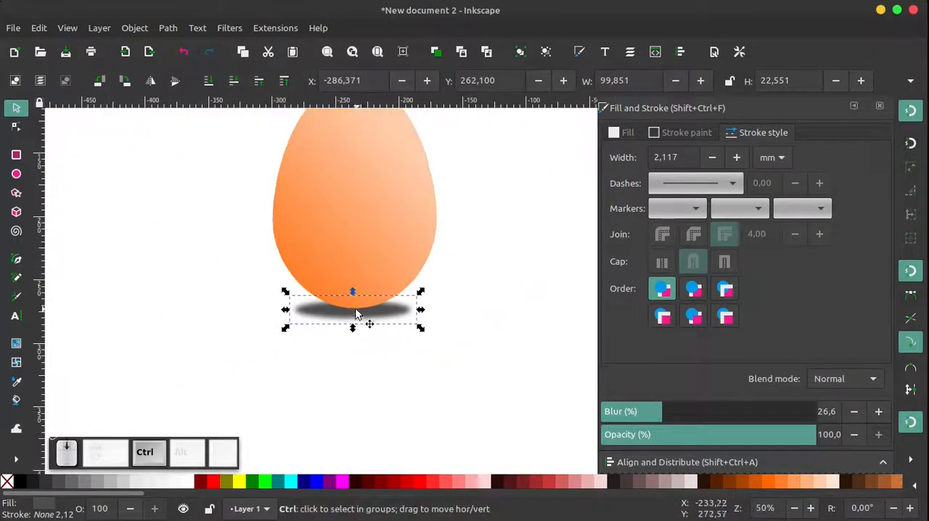
click(446, 337)
Move the egg together with its shadow above the page, to about X -103 mm, Y -219 mm
ctrl+scroll(328, 317, down, 3)
ctrl+scroll(357, 269, up, 2)
mouse_move(396, 271)
mouse_down()
mouse_move(288, 332)
mouse_move(285, 367)
mouse_move(401, 208)
mouse_up()
click(483, 222)
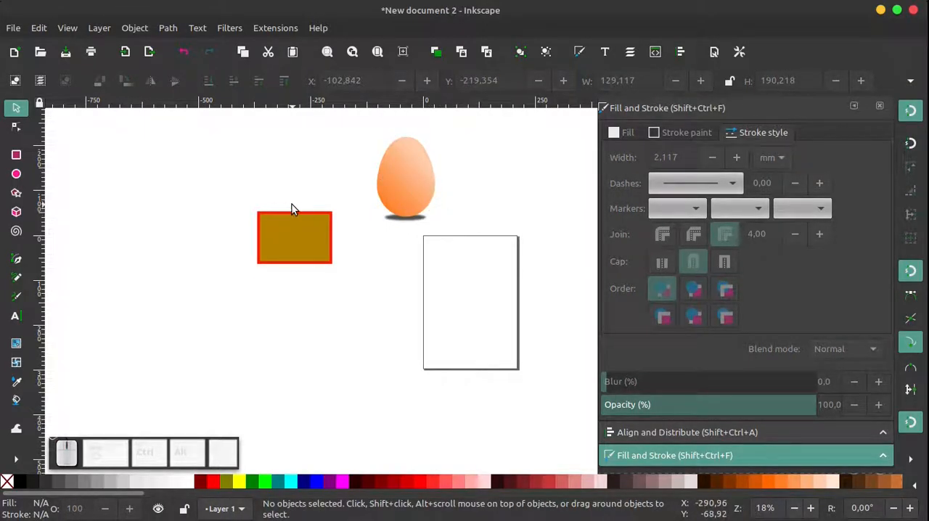
Draw a five-pointed star about 287 × 277 mm and move it below and beside the rectangle, to about X -680 mm, Y 12 mm
click(16, 193)
drag(125, 172, 183, 193)
mouse_move(167, 218)
mouse_down()
mouse_move(172, 228)
mouse_move(170, 211)
mouse_move(163, 227)
mouse_up()
click(17, 108)
mouse_move(109, 168)
mouse_down()
mouse_move(182, 232)
mouse_move(347, 315)
mouse_move(157, 295)
mouse_up()
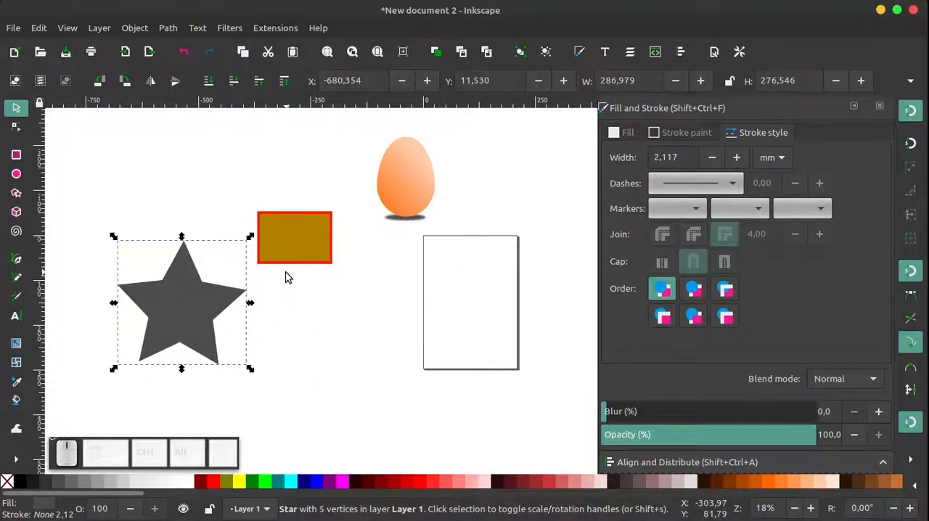
click(174, 320)
key(Escape)
Set the star's number of corners to 8
click(194, 301)
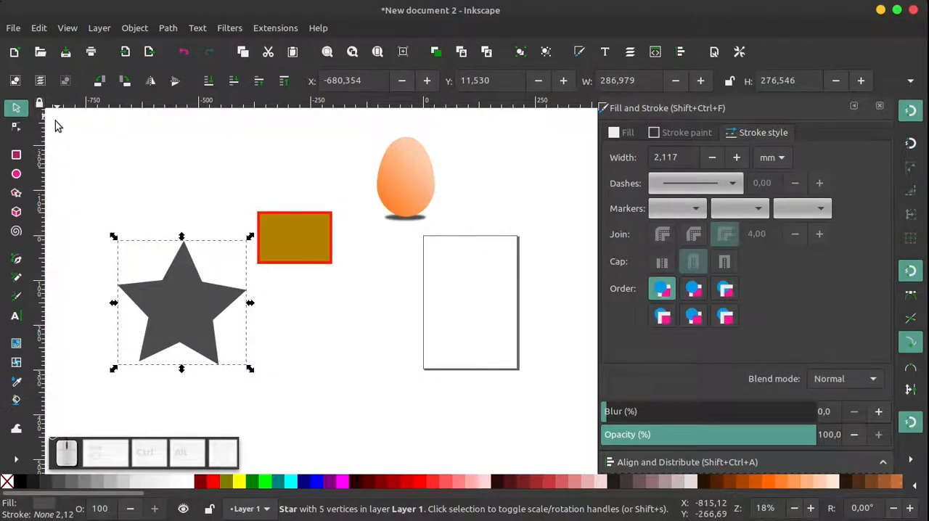
click(16, 193)
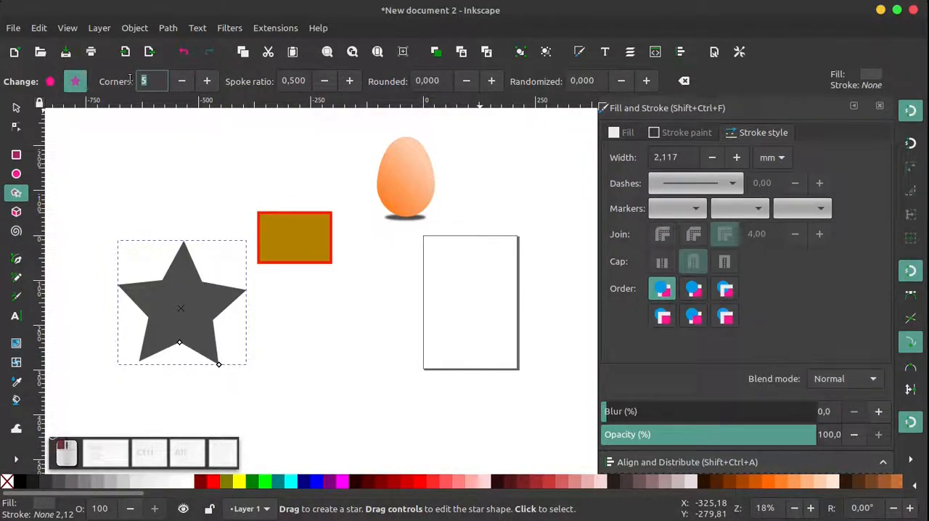
text(8)
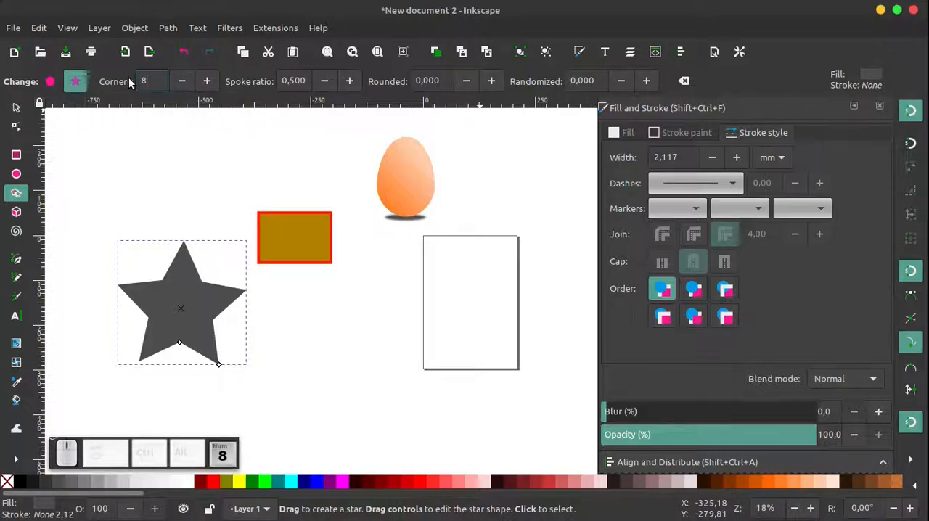
key(Return)
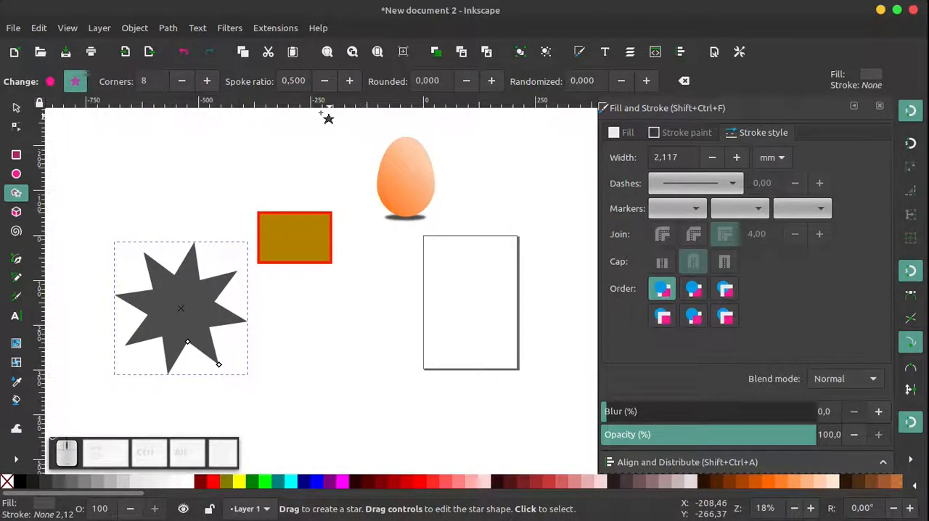
Try smaller spoke ratios on the eight-pointed star and set the ratio to 0.740
click(324, 81)
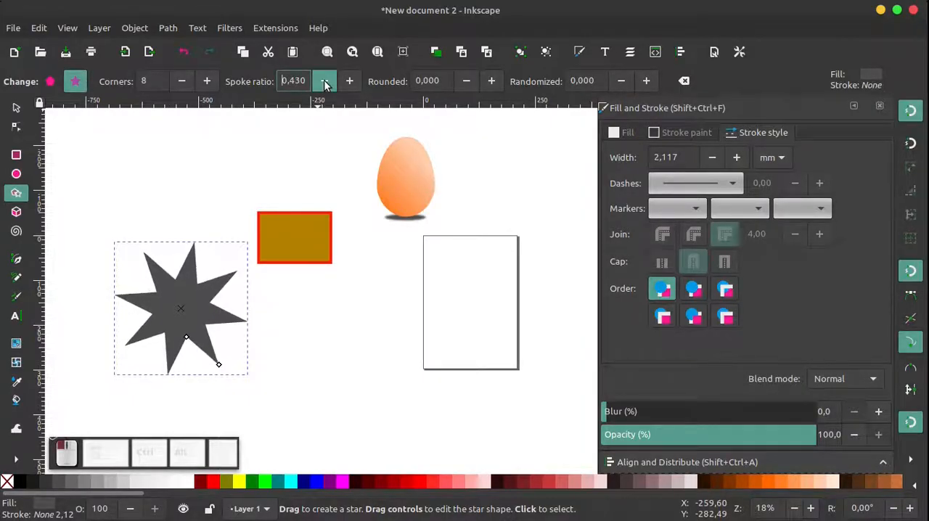
click(349, 81)
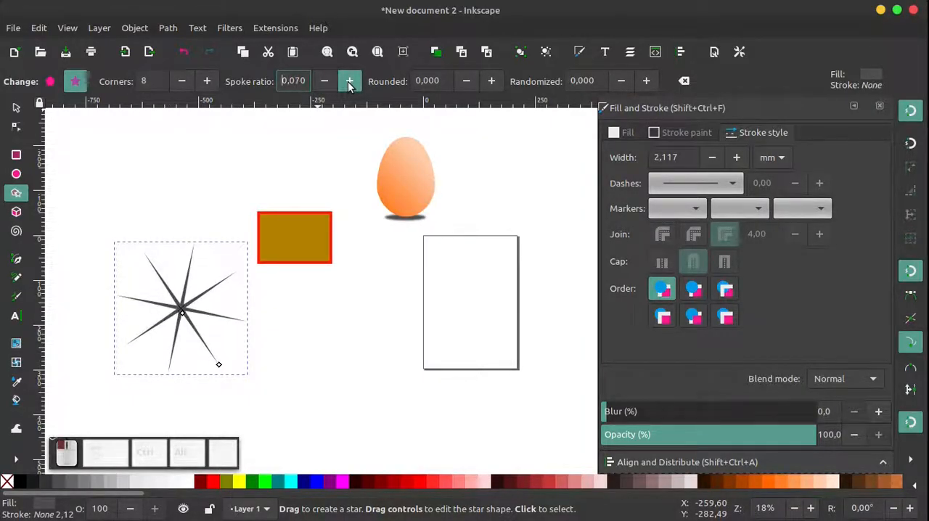
click(321, 83)
click(321, 83)
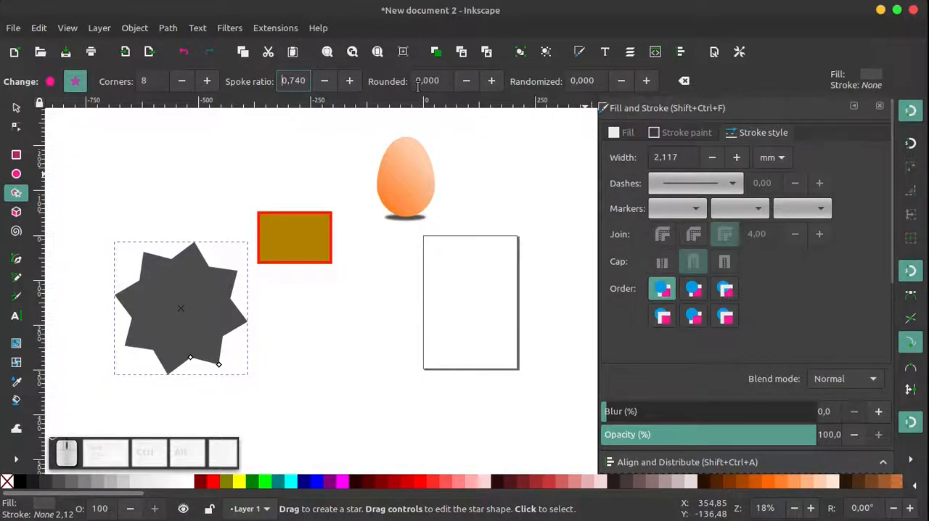
Try several negative and positive corner roundings on the eight-pointed star and set Rounded to -1.980
click(465, 84)
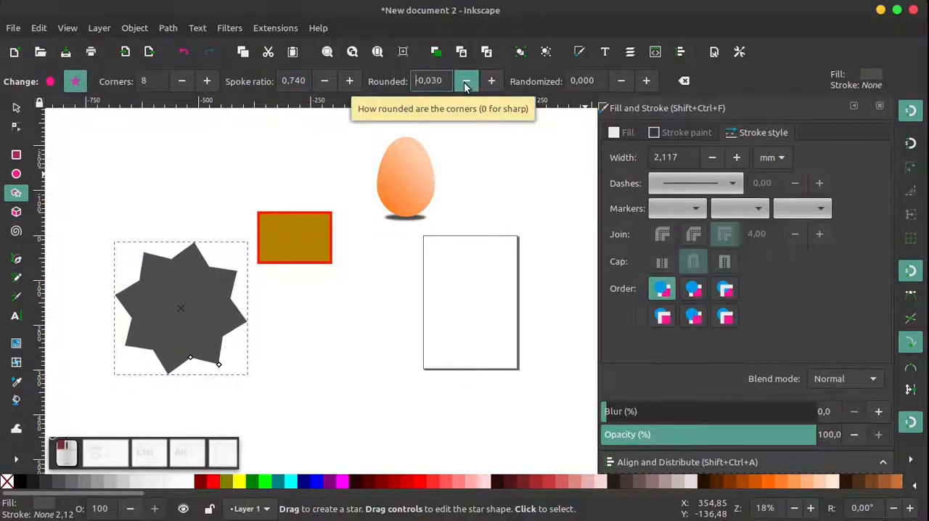
click(491, 81)
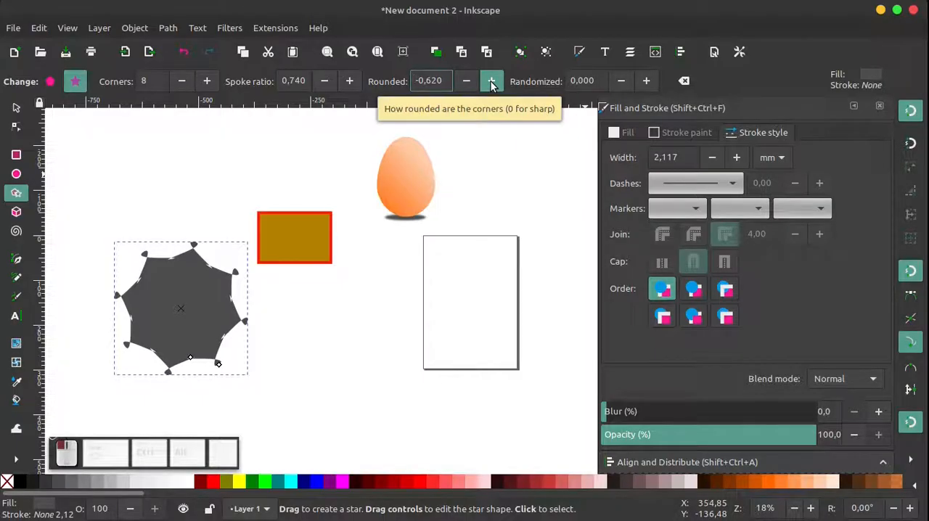
click(466, 85)
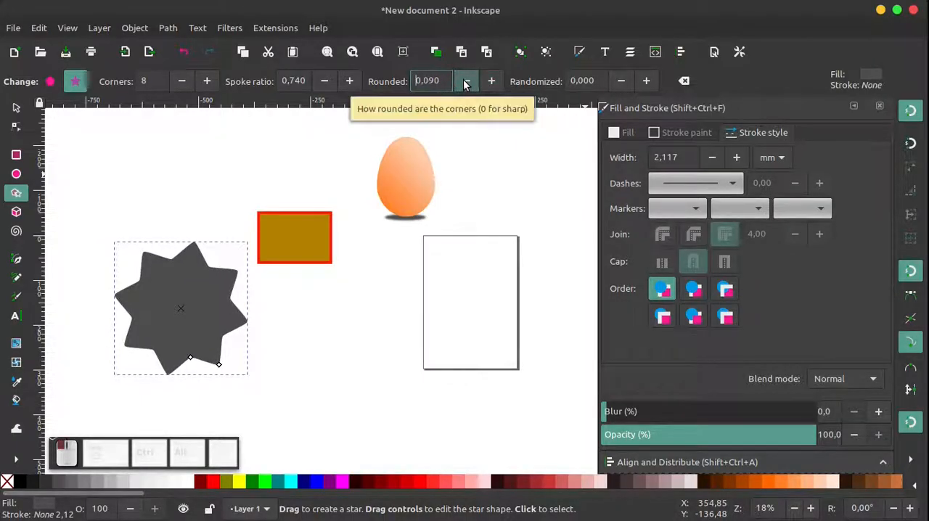
click(465, 85)
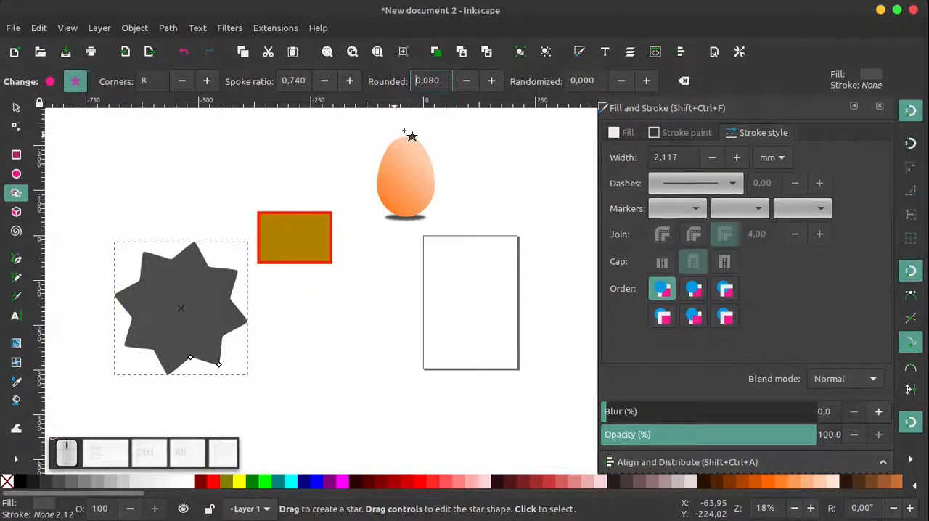
click(467, 81)
click(468, 84)
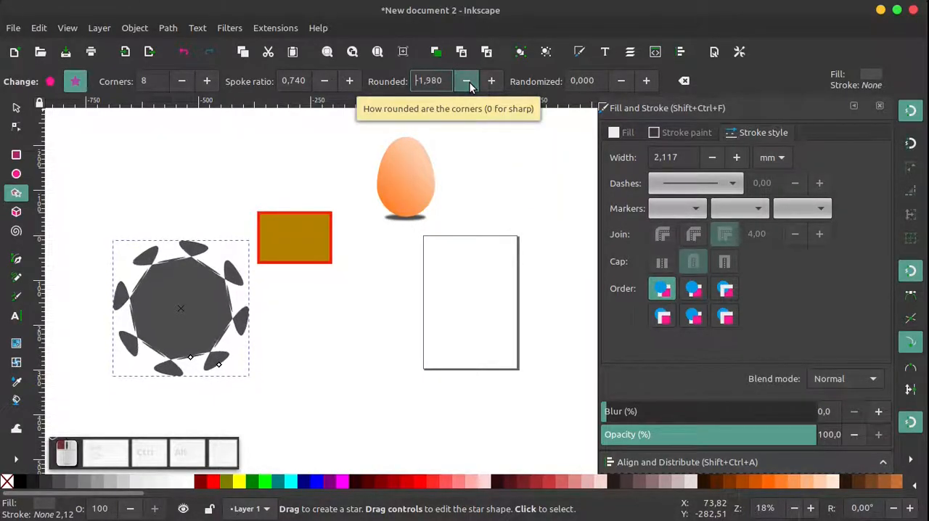
ctrl+scroll(138, 308, up, 2)
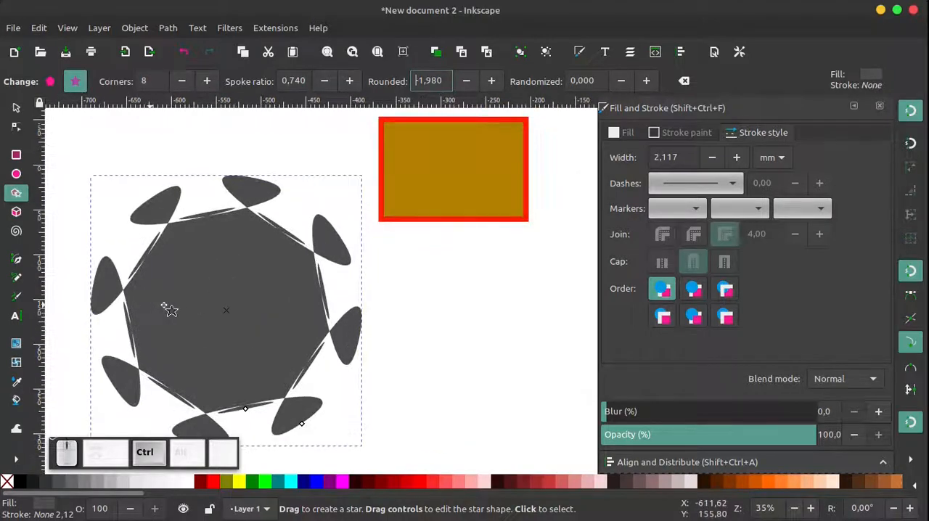
Move the rounded star up and farther away from the rectangle, leaving it deselected
click(25, 107)
ctrl+scroll(227, 275, down, 2)
drag(227, 276, 211, 265)
click(278, 143)
Draw ellipses on the star as two eyes and a mouth, the right eye about 59 × 64 mm, and fill them white
click(17, 174)
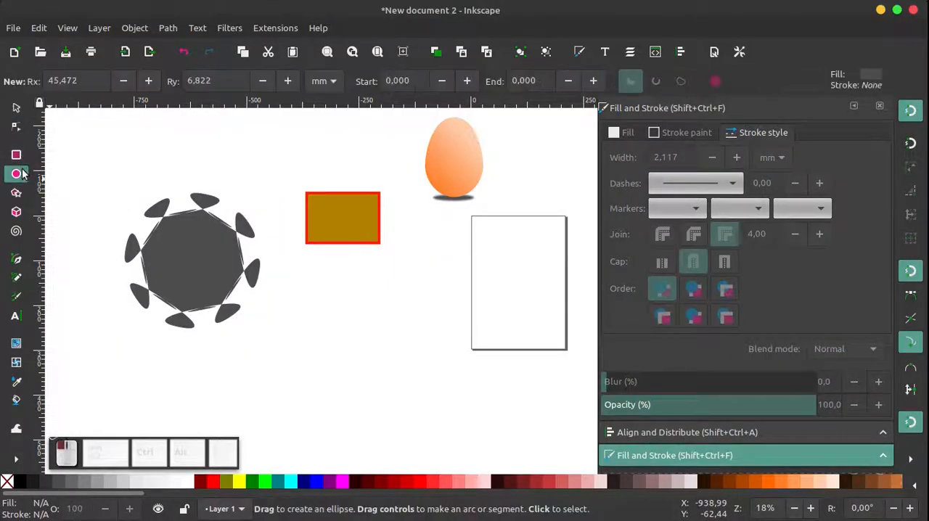
mouse_move(160, 238)
mouse_down()
mouse_move(195, 266)
mouse_move(205, 296)
mouse_up()
click(190, 481)
drag(209, 233, 233, 259)
click(191, 478)
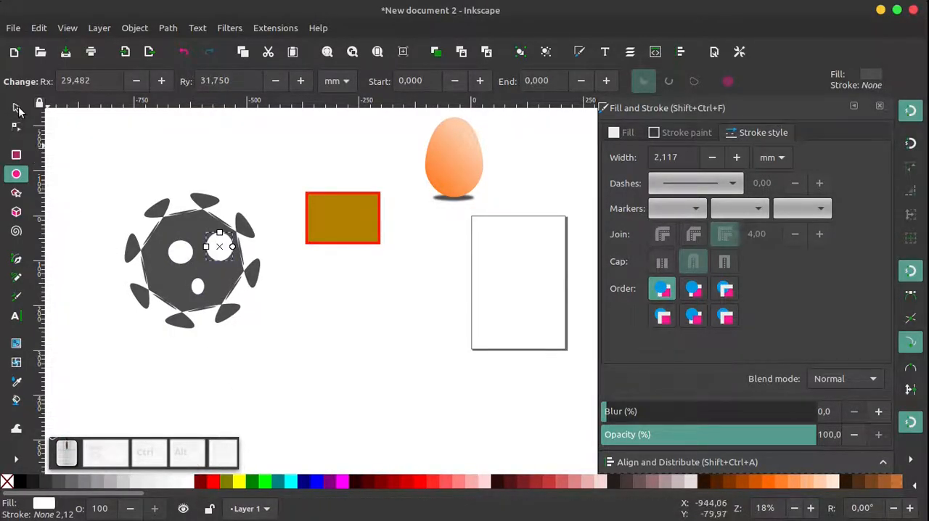
Select the star together with its three ellipses and move them up to about X -751 mm, Y -222 mm
click(19, 110)
click(344, 318)
scroll(297, 315, down, 1)
scroll(241, 268, up, 1)
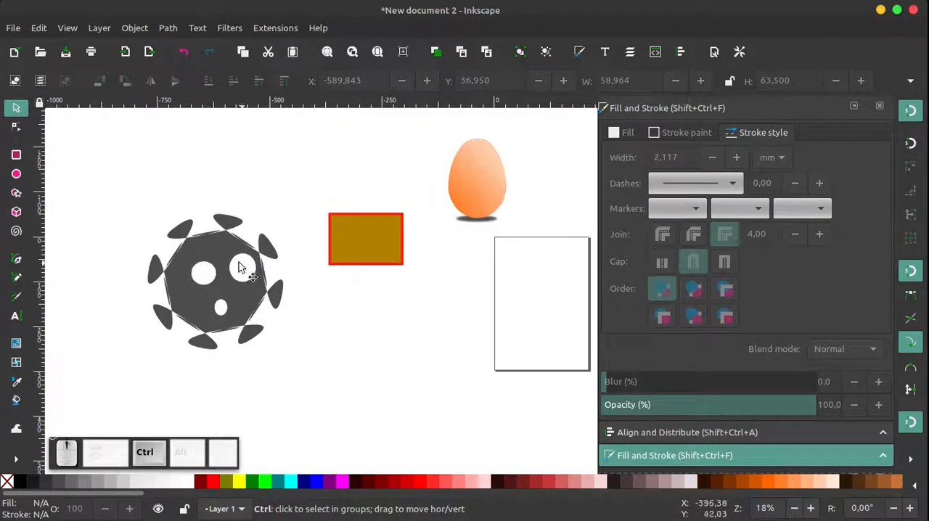
drag(121, 190, 310, 383)
drag(242, 265, 241, 191)
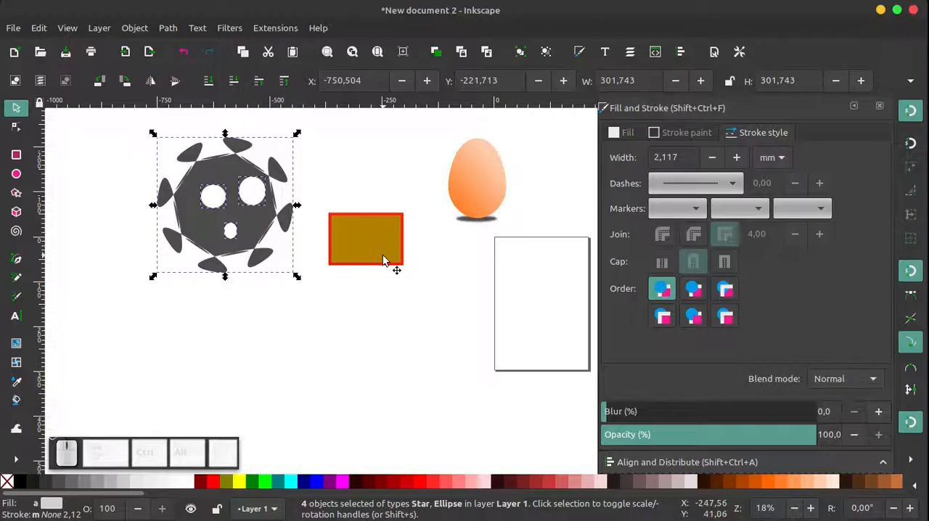
Try drawing a 3D box below the star face, and delete it
click(16, 212)
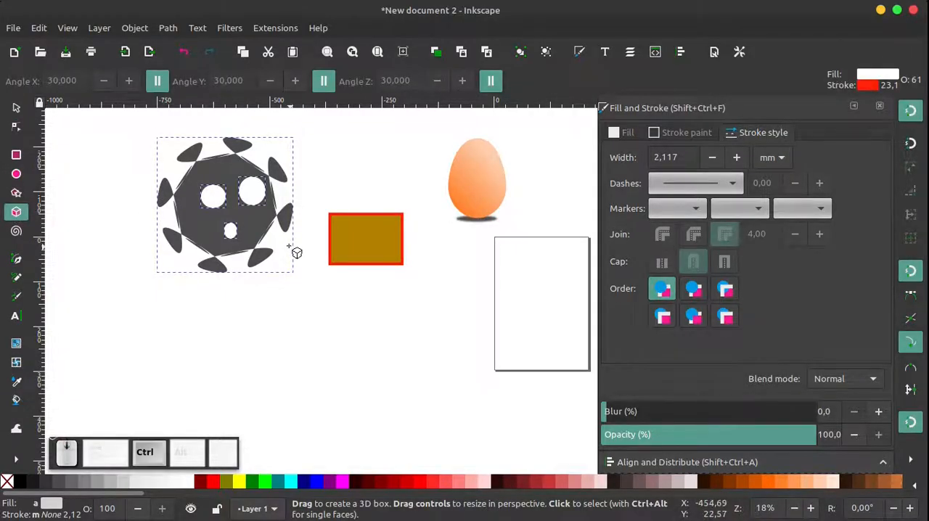
scroll(291, 249, down, 3)
drag(256, 291, 345, 342)
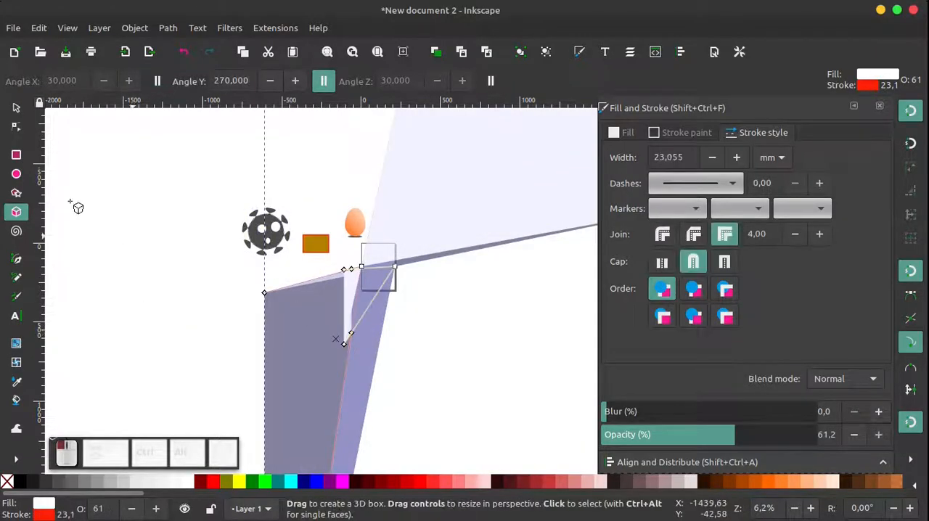
click(17, 109)
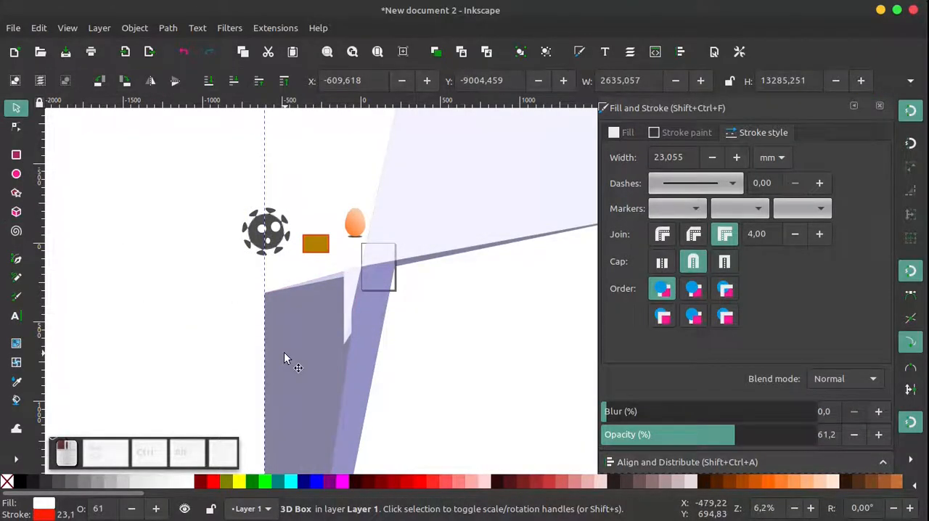
key(Delete)
drag(199, 157, 420, 298)
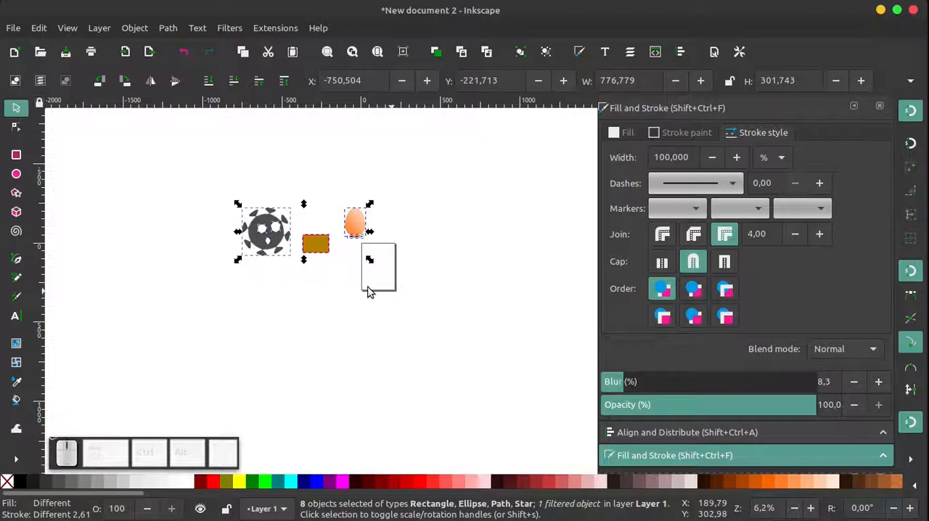
click(178, 324)
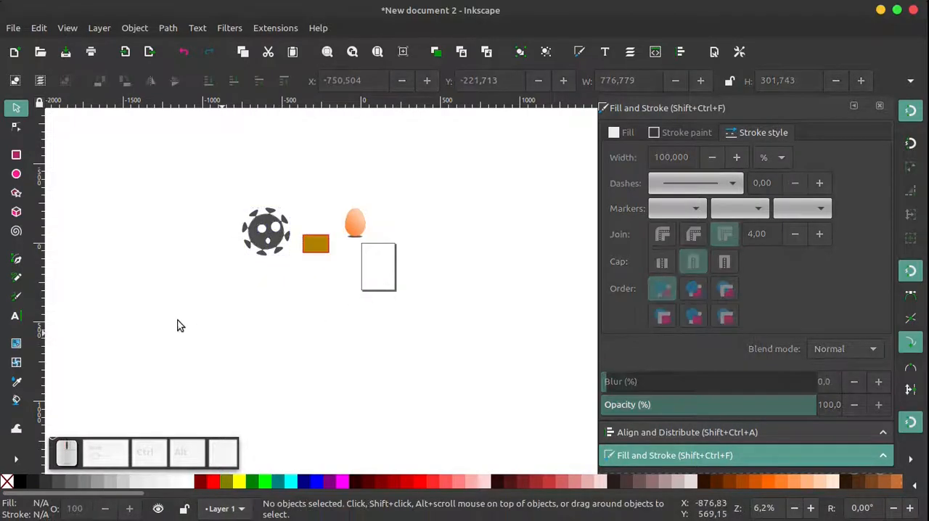
Draw a three-turn spiral below the star face
click(16, 231)
drag(274, 325, 312, 366)
ctrl+scroll(291, 337, up, 3)
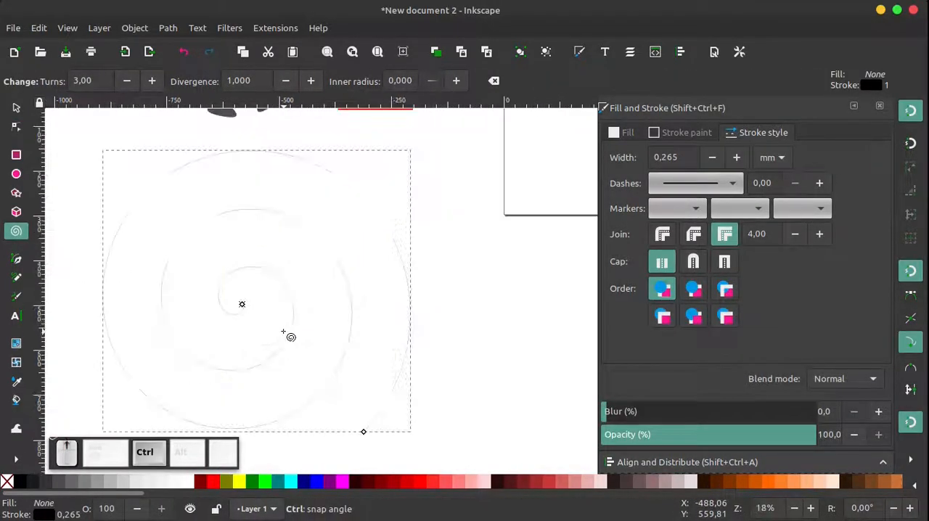
ctrl+scroll(275, 316, up, 1)
ctrl+scroll(276, 316, down, 3)
ctrl+scroll(264, 308, up, 1)
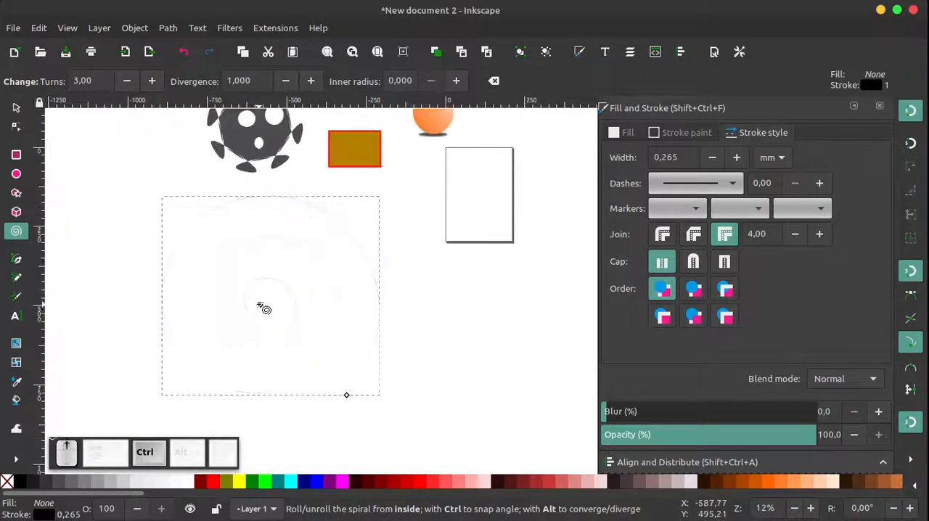
ctrl+scroll(264, 307, up, 2)
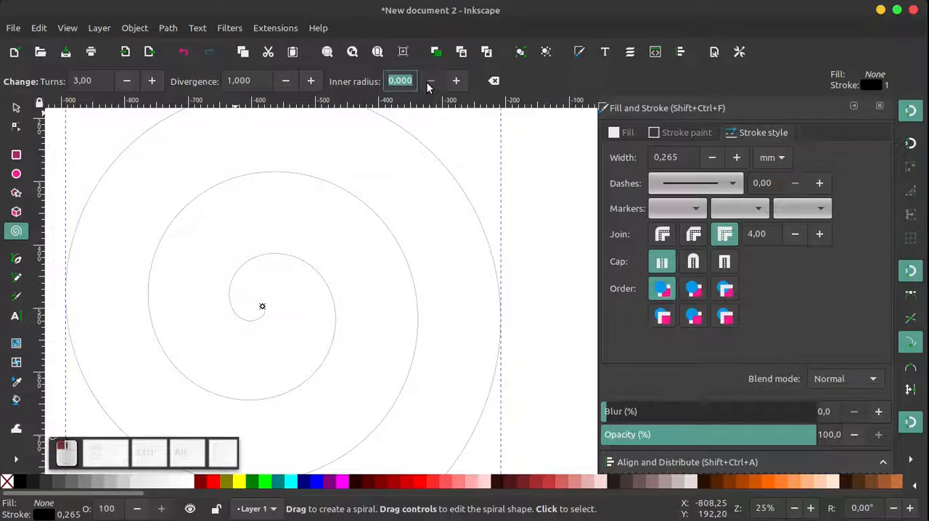
Try divergence values between 0 and 2.370 on the spiral and set its divergence to 1.270
click(311, 80)
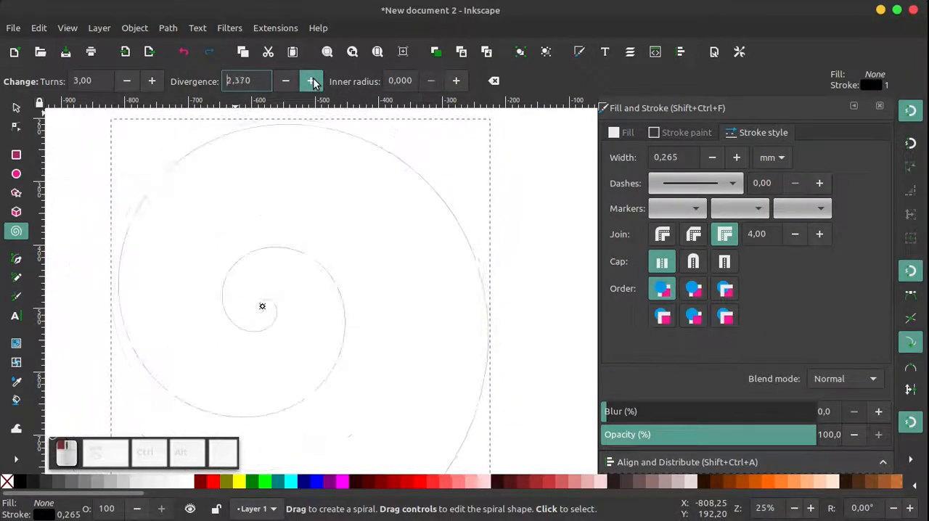
click(285, 83)
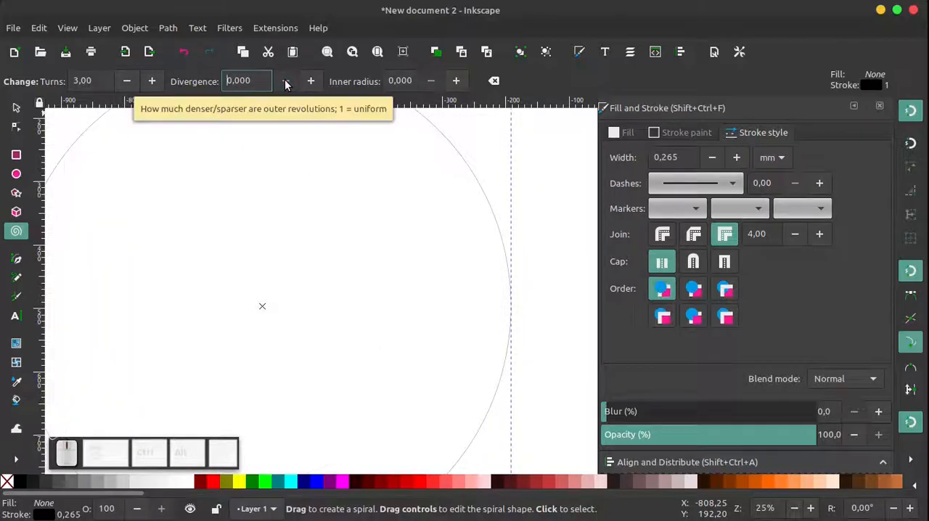
click(311, 81)
click(313, 83)
click(313, 83)
click(313, 84)
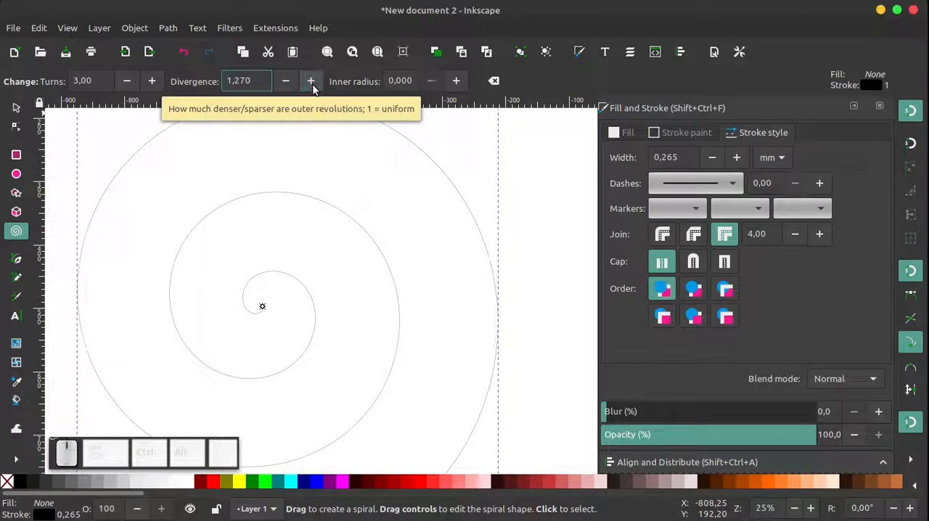
Increase the spiral's stroke width to 10.665 mm
scroll(334, 275, down, 2)
click(18, 108)
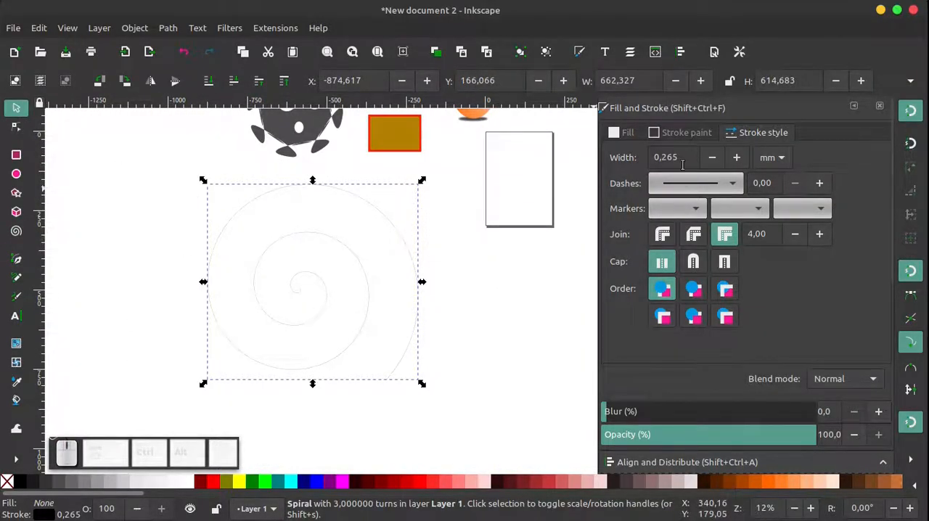
drag(739, 160, 739, 159)
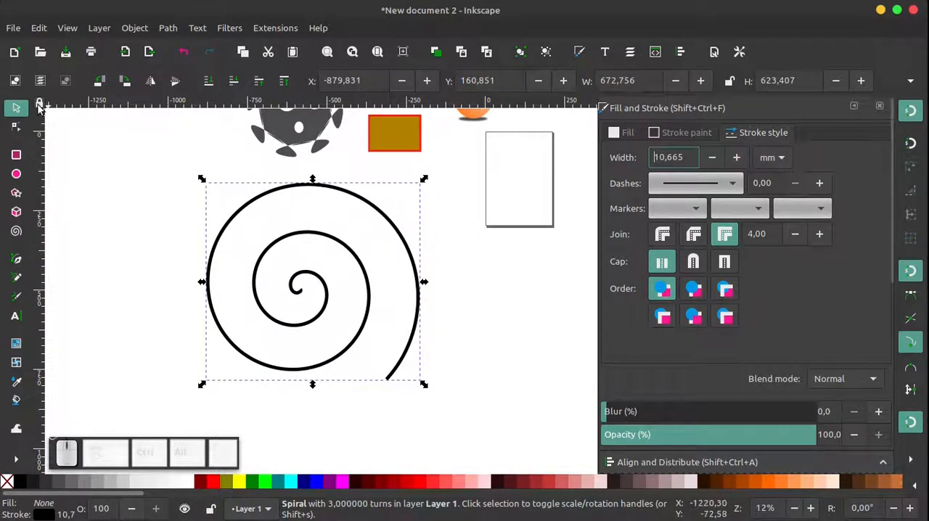
Try 20 turns on the spiral and reduce it to 9.30 turns
scroll(307, 217, down, 3)
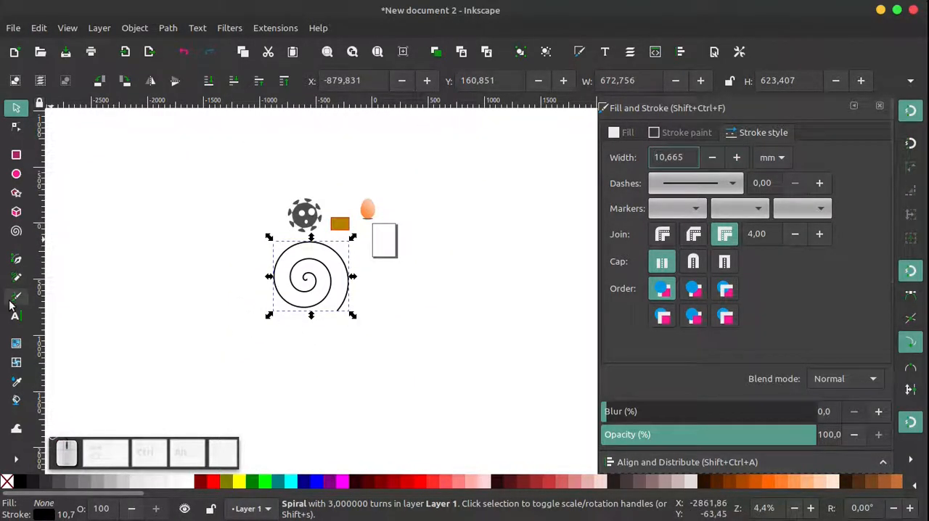
click(16, 232)
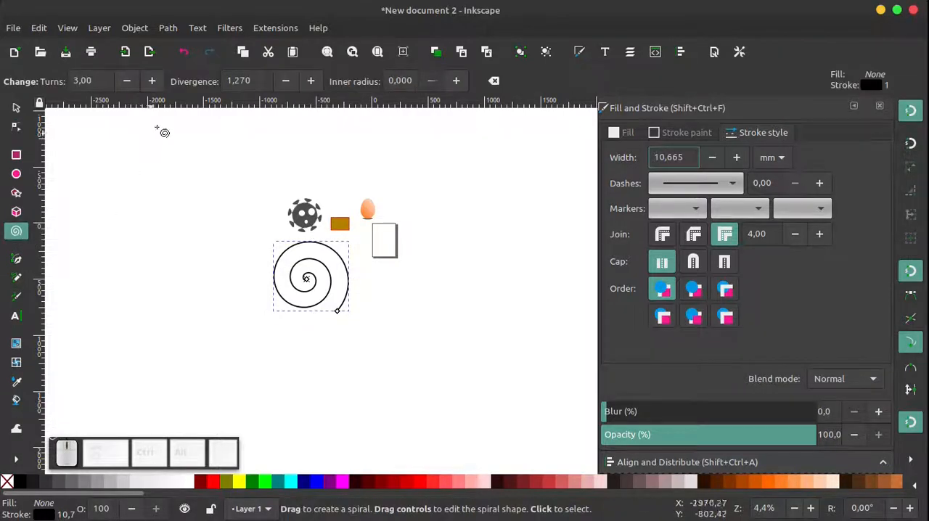
click(152, 80)
click(151, 81)
click(152, 81)
click(152, 80)
click(152, 80)
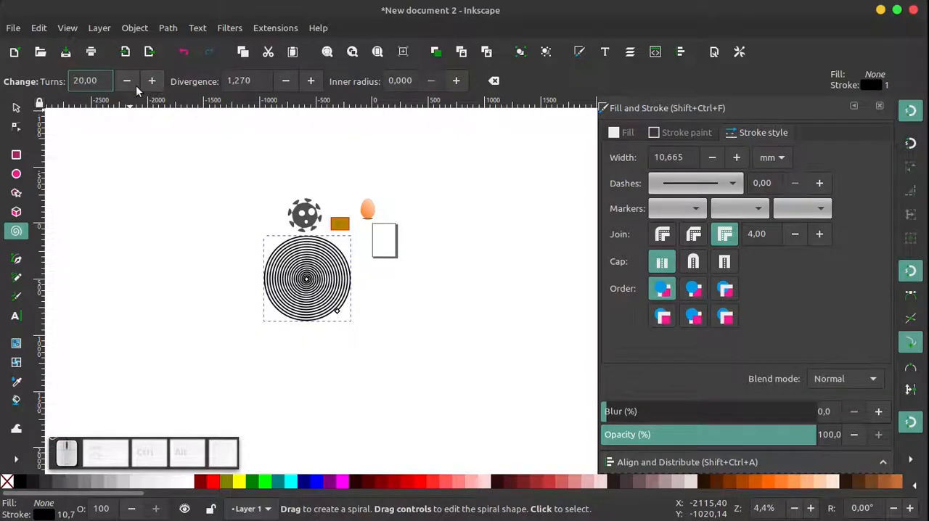
click(127, 81)
click(134, 85)
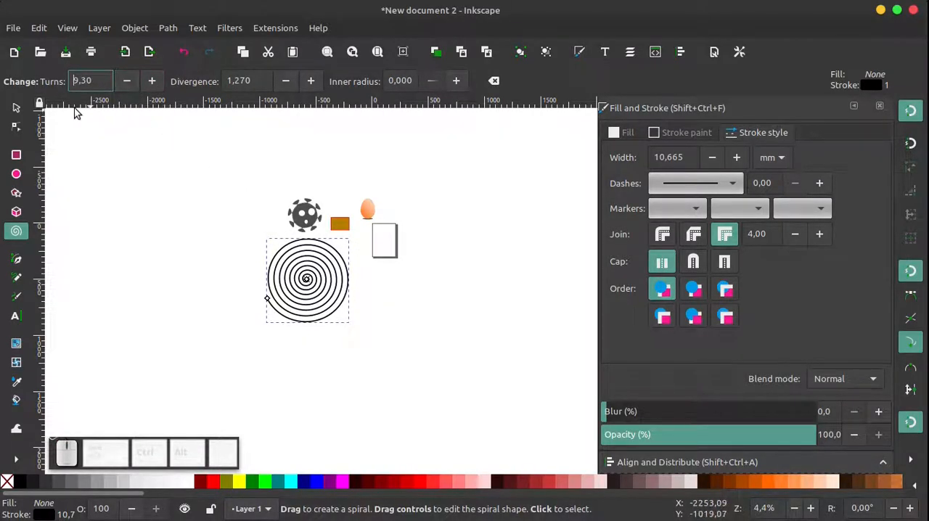
Move the spiral beyond the page's upper right to about X 601 mm, Y -631 mm, and delete it
click(16, 108)
drag(312, 291, 447, 226)
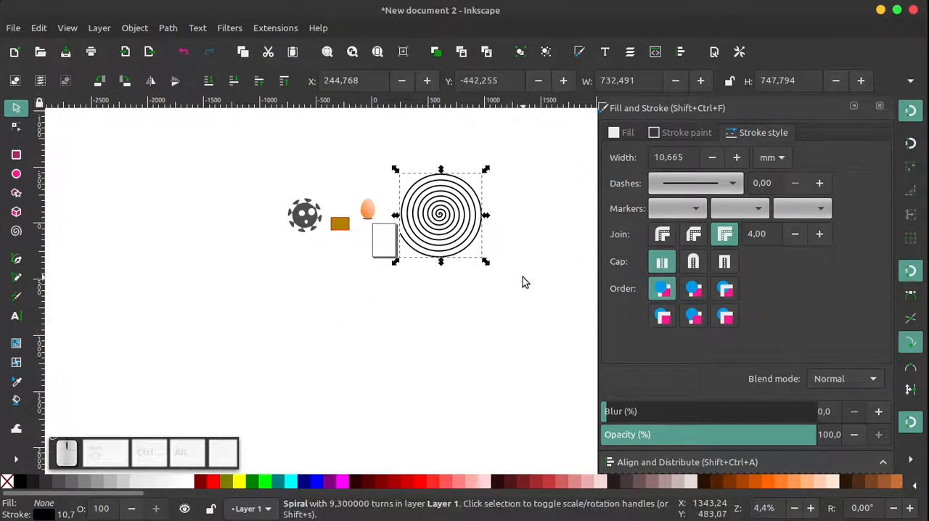
click(417, 274)
click(441, 215)
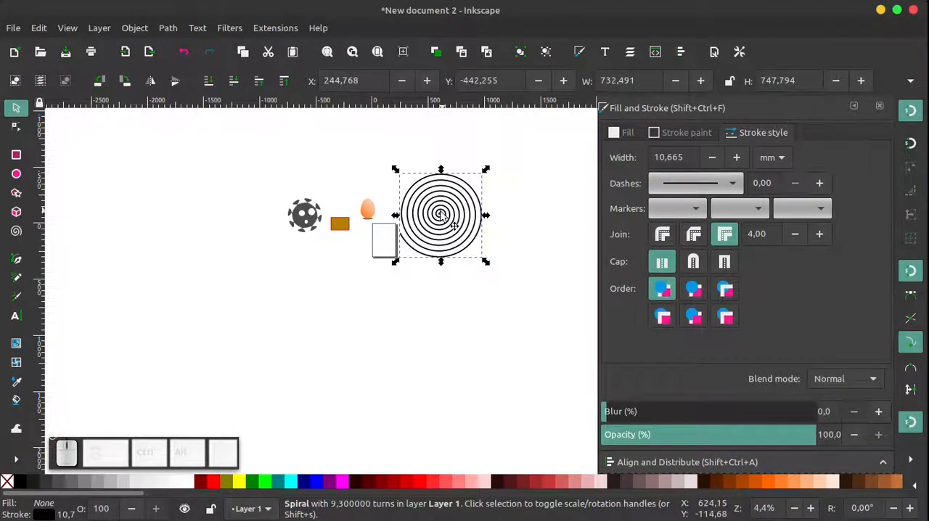
drag(439, 218, 474, 199)
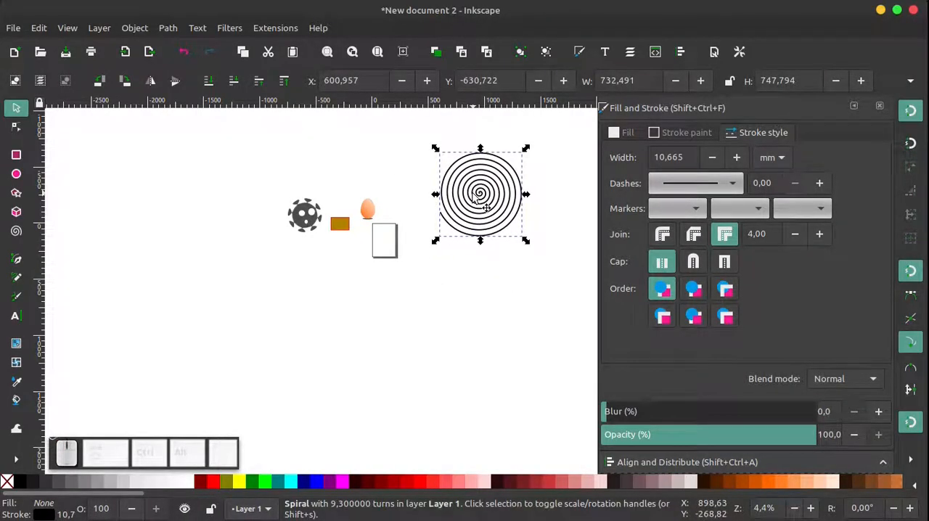
key(Delete)
Move the star face's right eye inward so it overlaps the left eye, and select the rectangle
scroll(356, 235, up, 2)
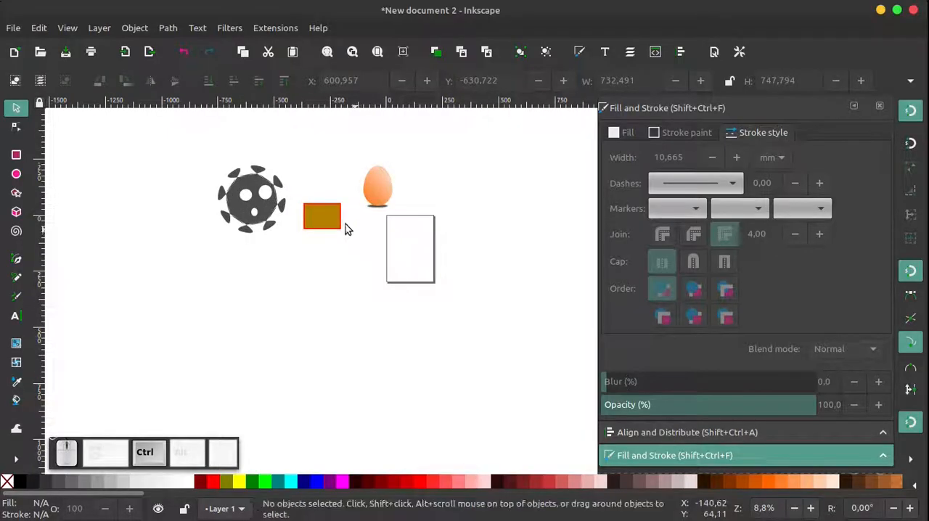
click(239, 191)
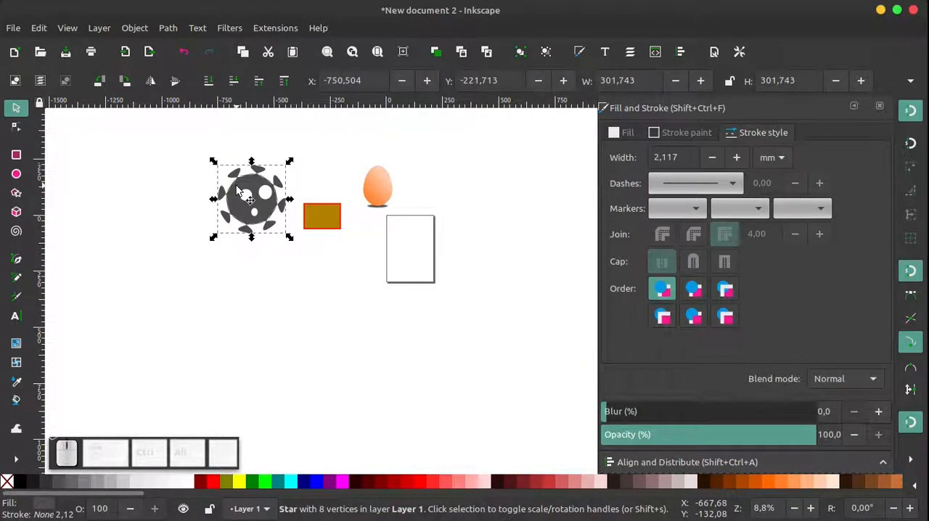
click(175, 304)
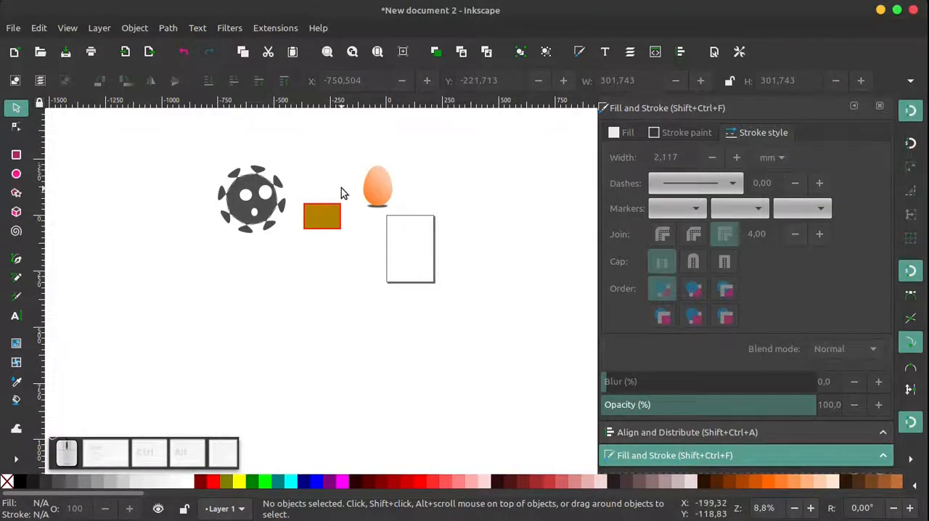
click(256, 192)
click(181, 154)
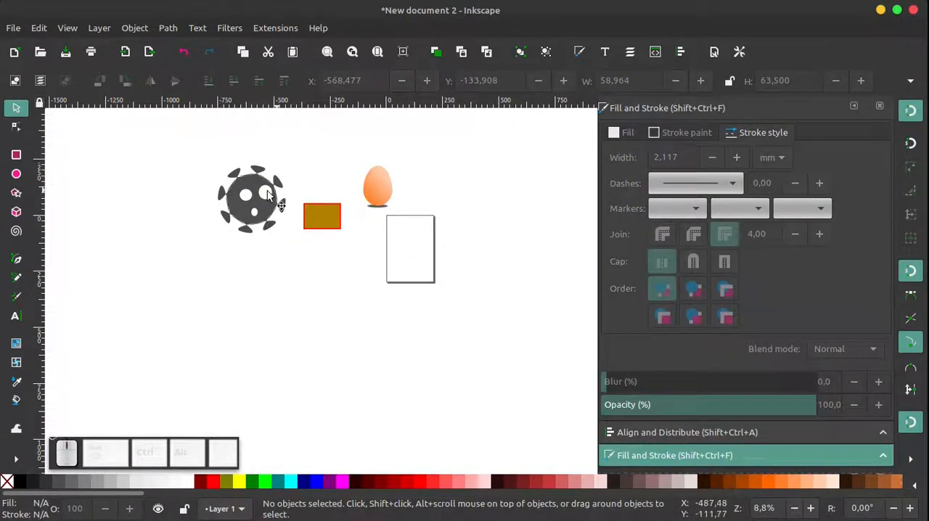
drag(267, 190, 255, 196)
click(308, 218)
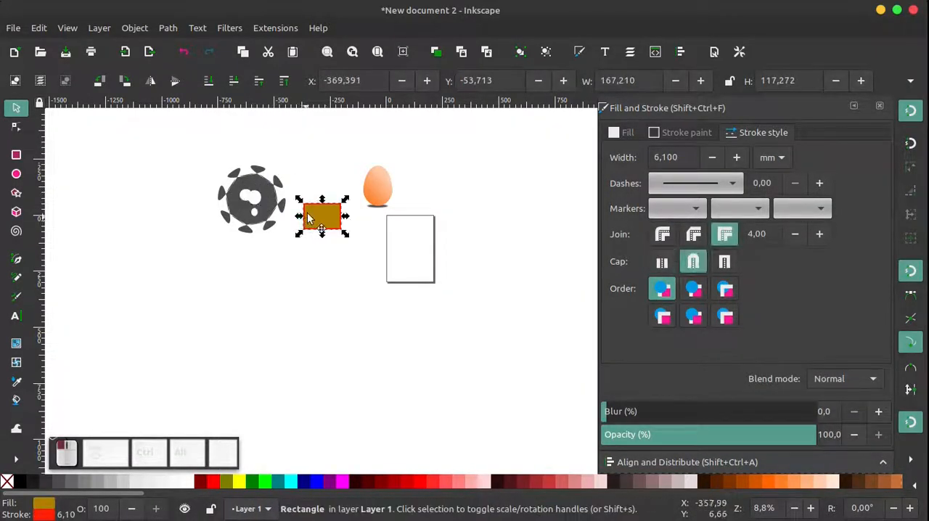
Move the brown rectangle upward so it sits between the star face and the egg, and clear the selection
drag(309, 217, 319, 172)
click(377, 187)
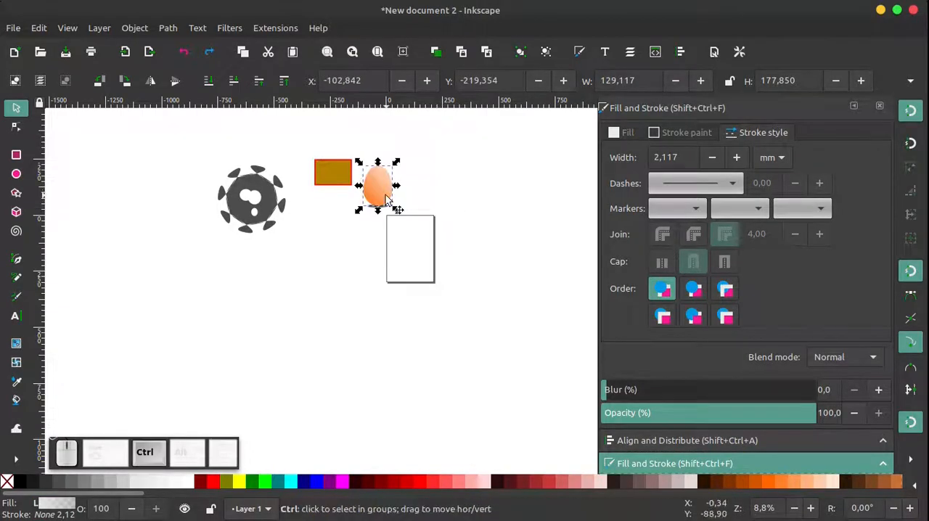
scroll(389, 200, up, 3)
scroll(312, 276, down, 3)
click(287, 280)
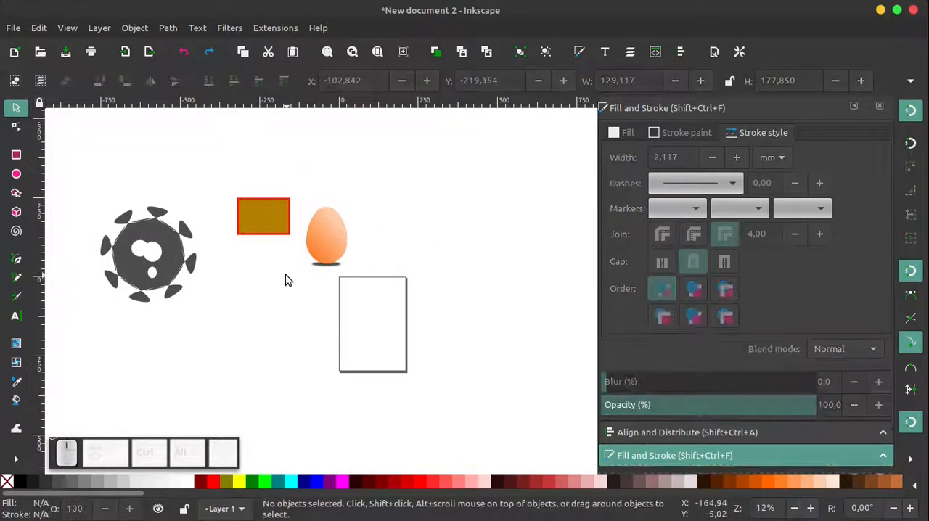
Move the star body up off its eyes and mouth to about X -780 mm, Y -338 mm
click(172, 248)
drag(173, 240, 164, 209)
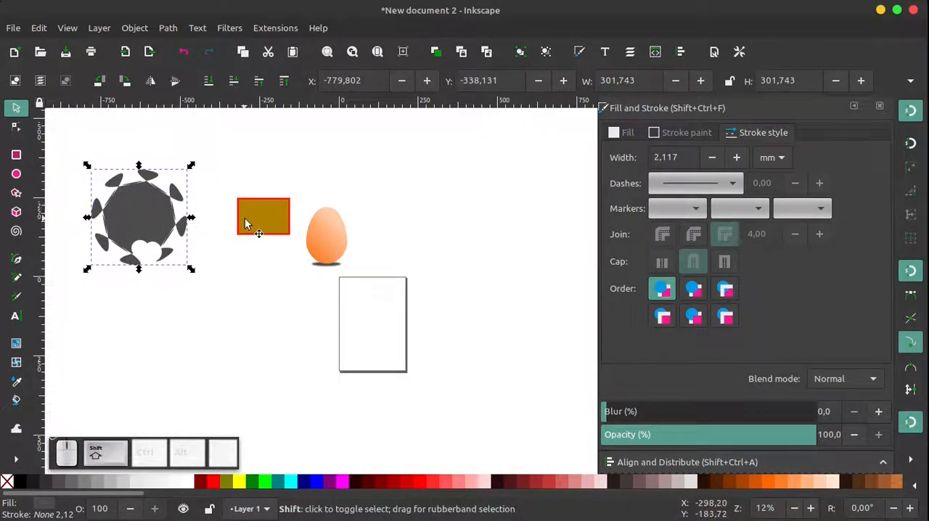
shift+click(282, 217)
shift+click(337, 257)
drag(289, 215, 275, 235)
scroll(336, 241, up, 3)
click(392, 236)
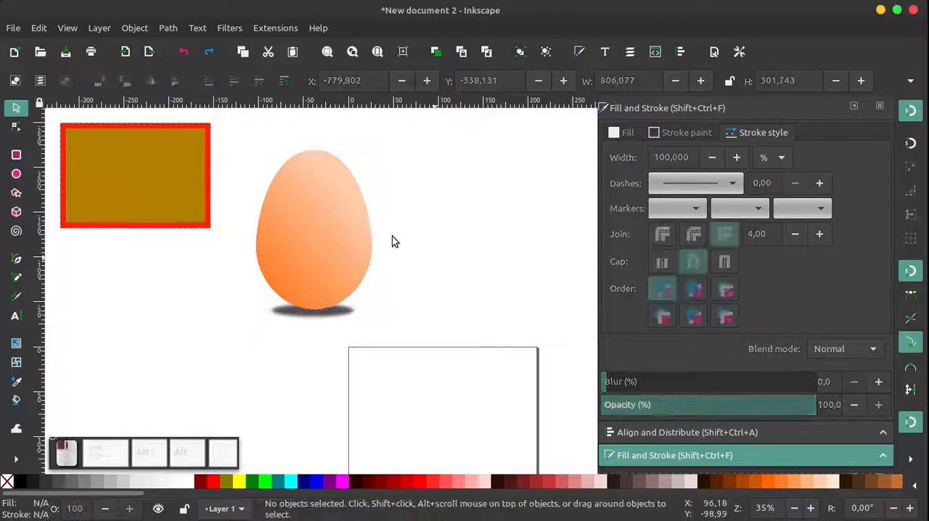
Try moving the egg's gradient highlight off its body to about X -14 mm, Y -237 mm, and undo the move
click(323, 212)
drag(325, 214, 407, 203)
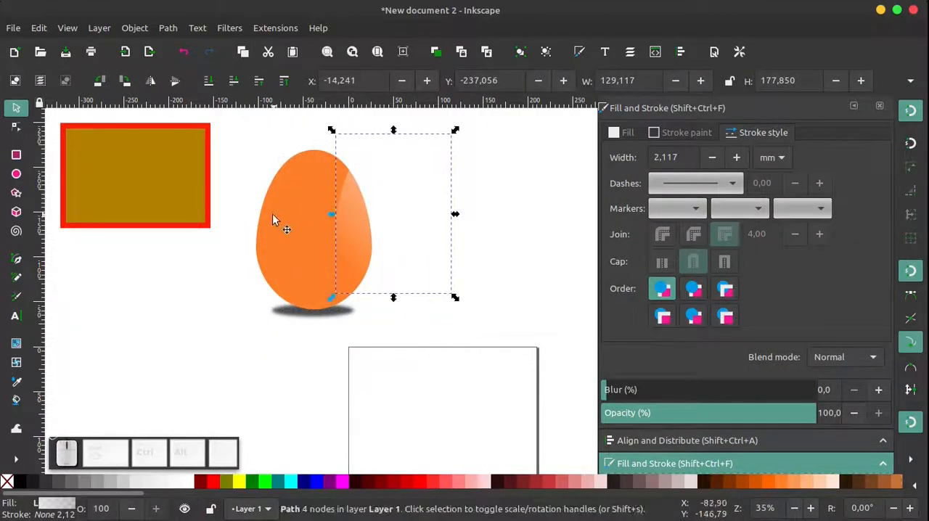
click(272, 213)
key(ctrl+z)
scroll(276, 300, down, 2)
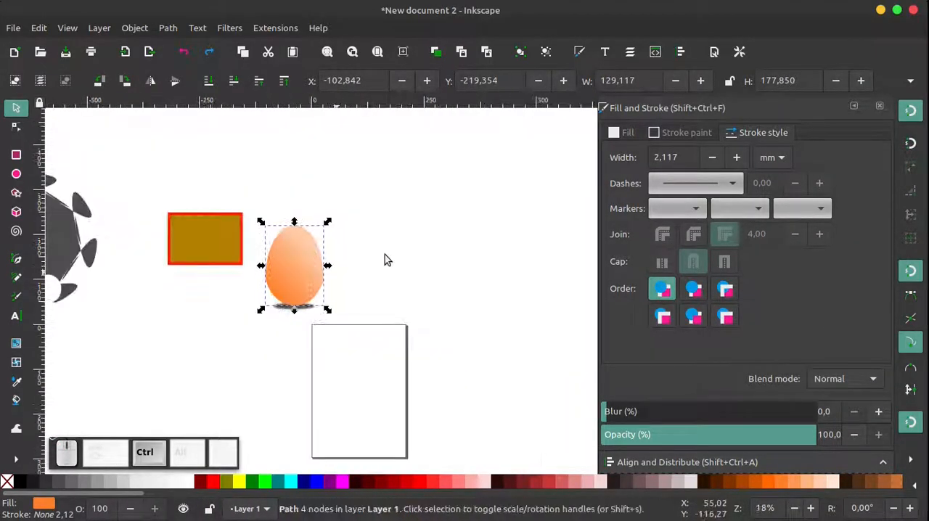
Select all parts of the egg with its shadow, move them to about X -43 mm, Y -227 mm, and group them
click(386, 254)
drag(422, 191, 236, 364)
drag(305, 258, 332, 269)
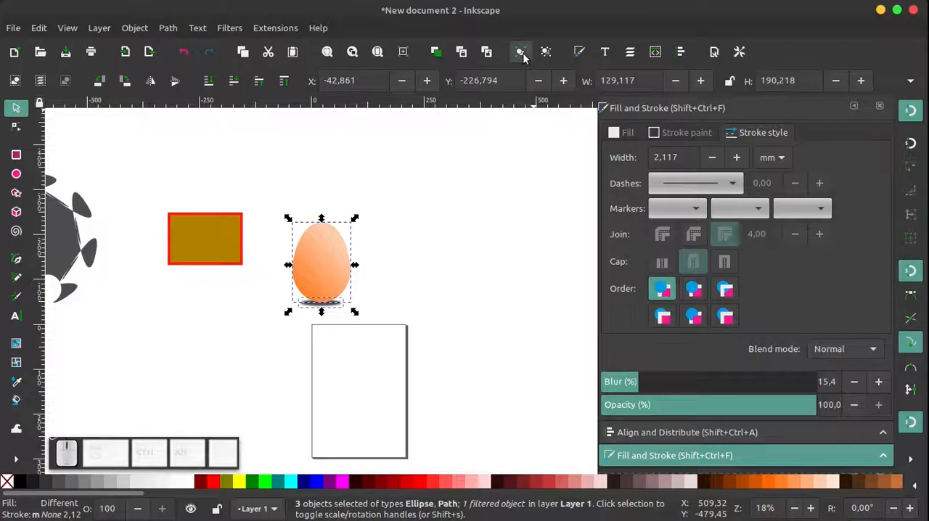
right_click(321, 269)
click(365, 435)
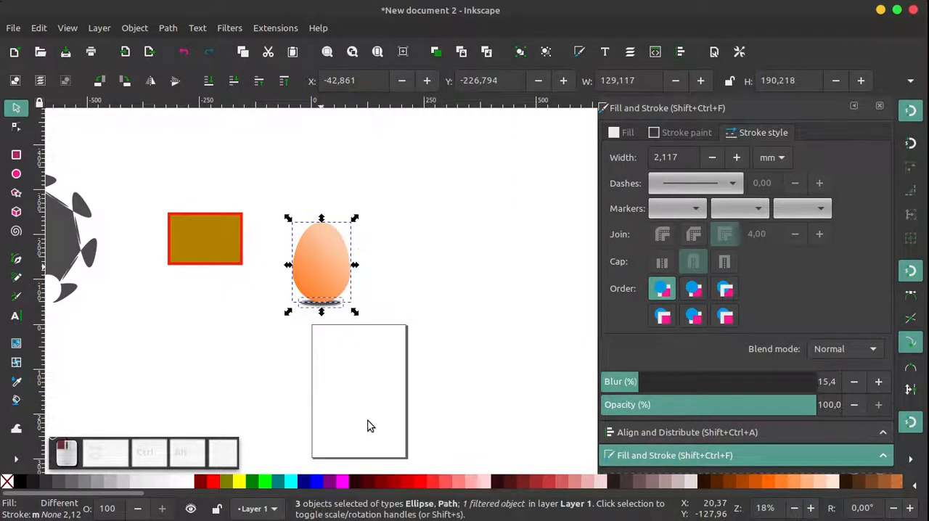
Move the grouped egg to about X 60 mm, Y -312 mm and clear the selection
click(396, 295)
click(332, 299)
drag(332, 299, 371, 245)
ctrl+scroll(425, 322, down, 2)
ctrl+scroll(244, 302, up, 3)
key(Escape)
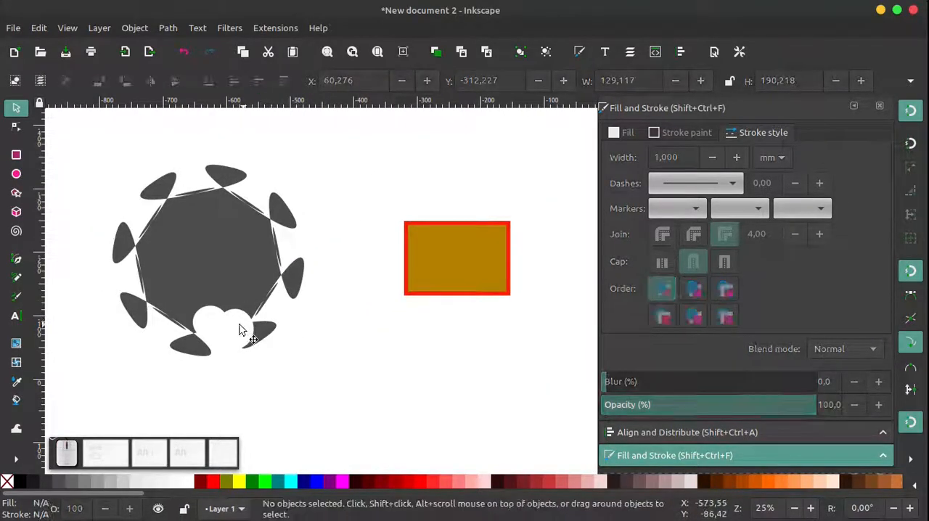
Move both white eyes back onto the upper part of the star body, placing them side by side
click(245, 337)
drag(245, 337, 195, 251)
click(210, 317)
drag(210, 317, 237, 237)
click(305, 367)
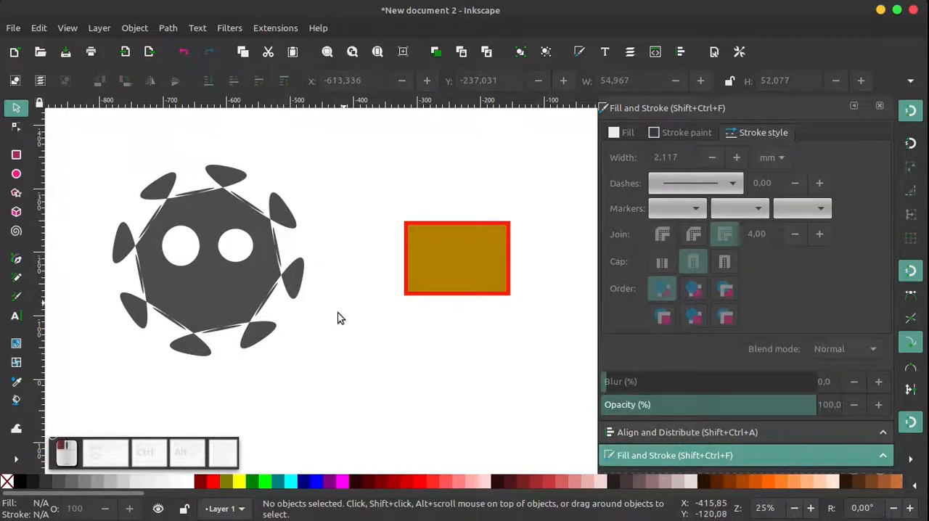
Move the white mouth ellipse onto the star body below the eyes at about X -638 mm, Y -161 mm
drag(346, 302, 196, 408)
drag(227, 379, 217, 305)
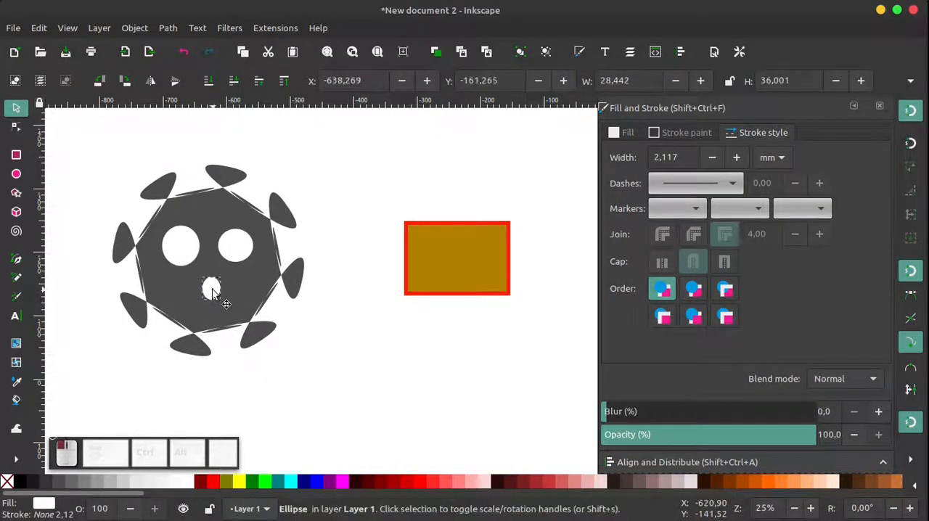
click(327, 311)
ctrl+scroll(316, 306, down, 2)
Group the star body with its eyes and mouth, and narrow the right eye inside the group to about 21 mm wide
drag(365, 183, 186, 355)
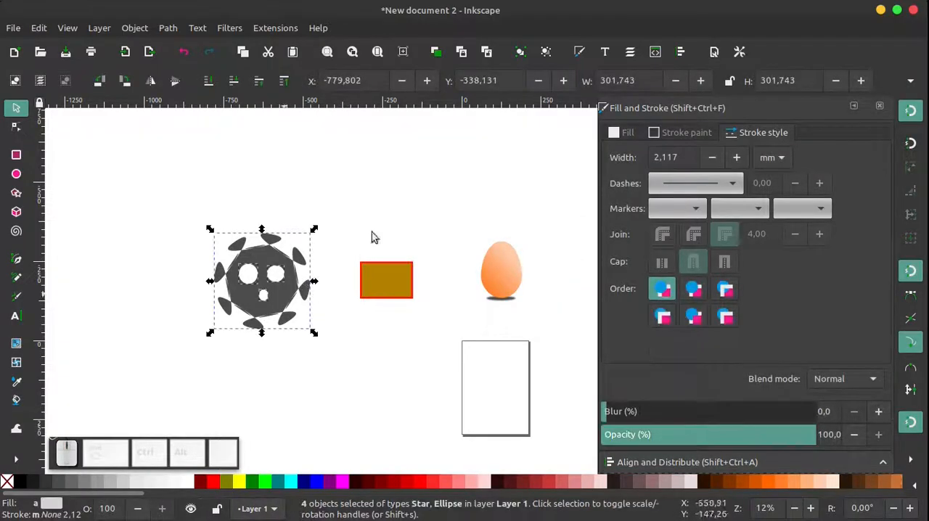
click(519, 55)
click(369, 183)
double_click(269, 283)
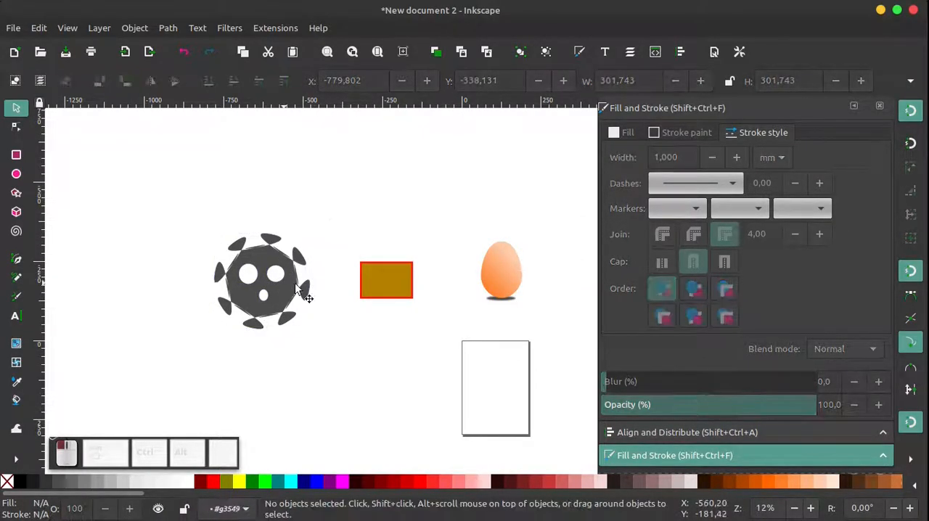
click(282, 275)
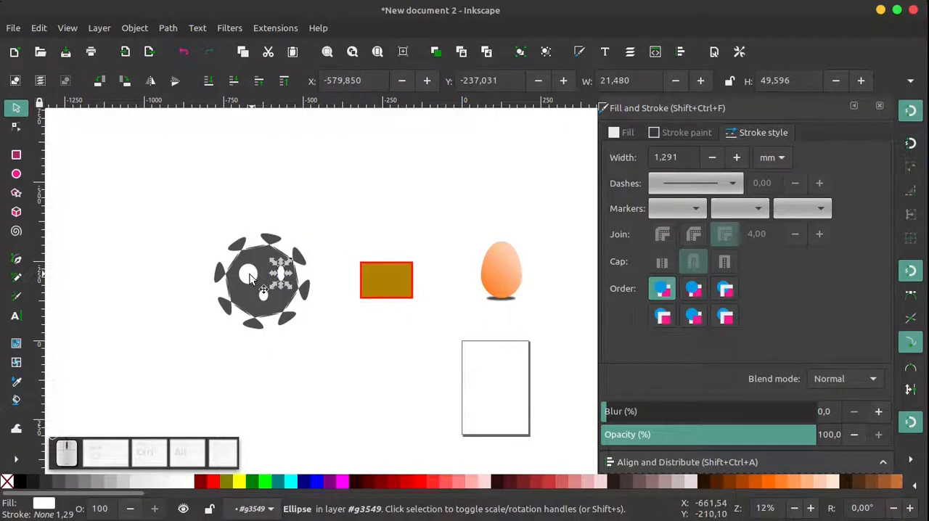
Select the star body, both eyes and the mouth inside the group and group them again
drag(361, 178, 126, 379)
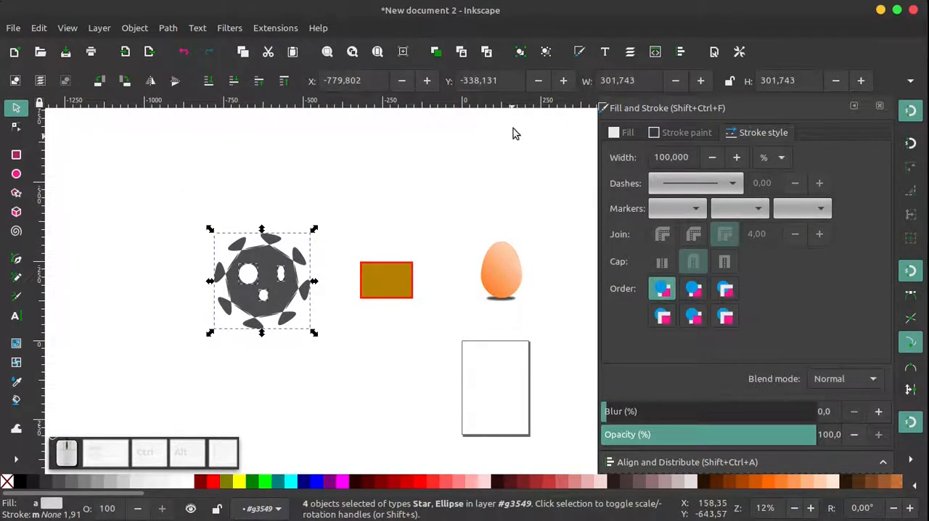
click(519, 54)
click(397, 217)
Move the grouped star face to about X -671 mm, Y -328 mm
click(294, 287)
mouse_move(296, 284)
mouse_down()
mouse_move(276, 331)
mouse_move(310, 254)
mouse_move(285, 297)
mouse_up()
click(186, 273)
ctrl+scroll(281, 280, up, 2)
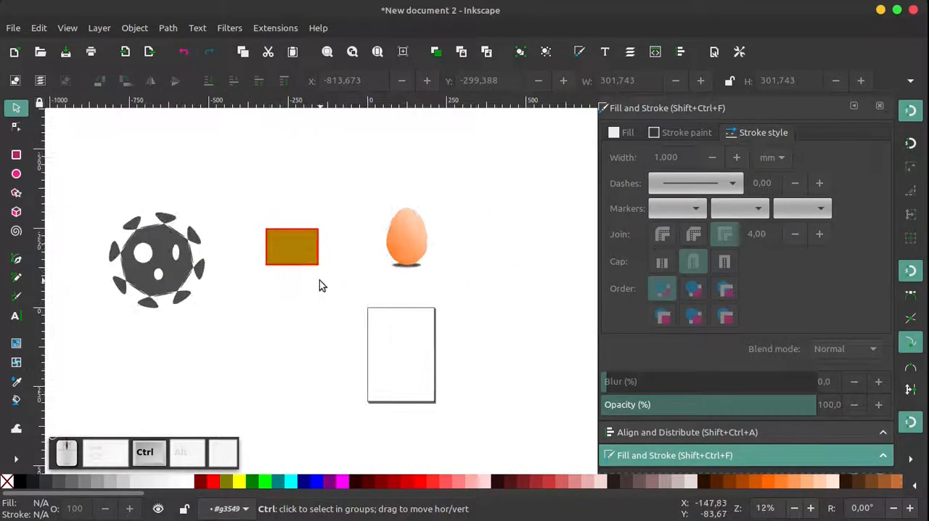
mouse_move(169, 289)
mouse_down()
mouse_move(205, 232)
mouse_move(220, 241)
mouse_move(214, 265)
mouse_up()
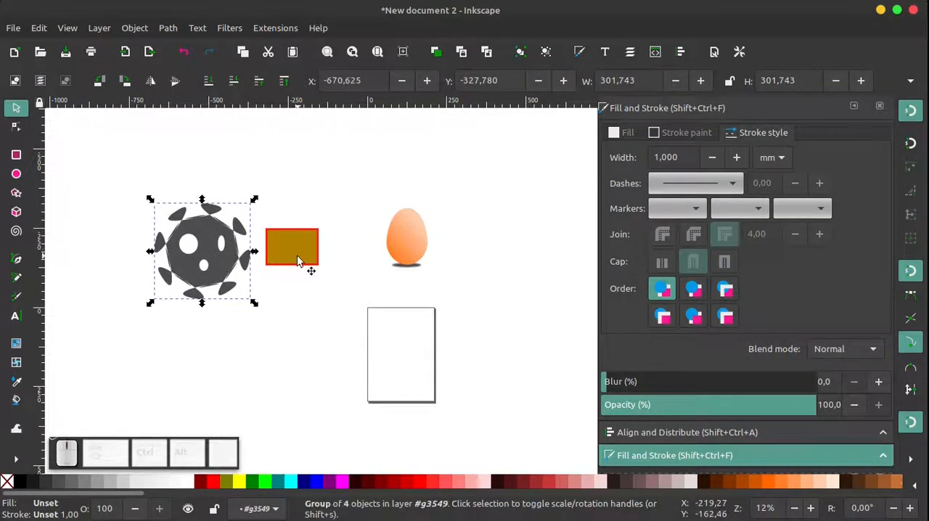
Move the egg up to about X 117 mm, Y -471 mm and the rectangle over the page's upper left corner
click(302, 244)
mouse_move(301, 243)
mouse_down()
mouse_move(317, 271)
mouse_move(322, 247)
mouse_up()
drag(398, 231, 430, 192)
drag(322, 243, 359, 318)
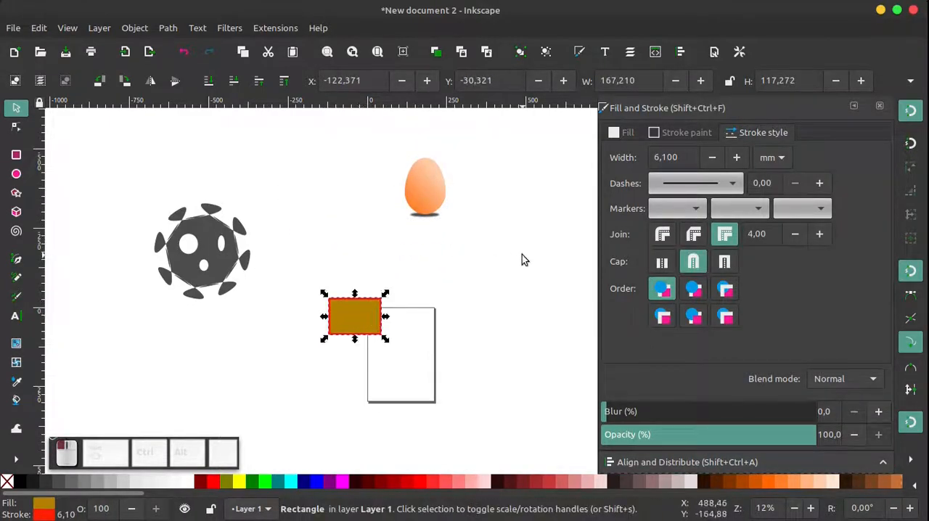
click(521, 259)
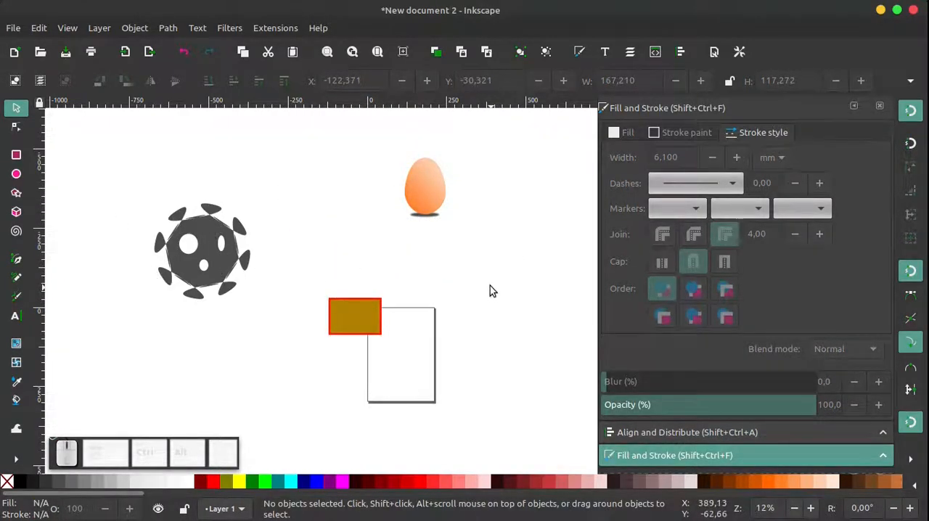
Select the star face, rectangle and egg and align their centers on a shared horizontal axis relative to the selection area
drag(541, 110, 99, 375)
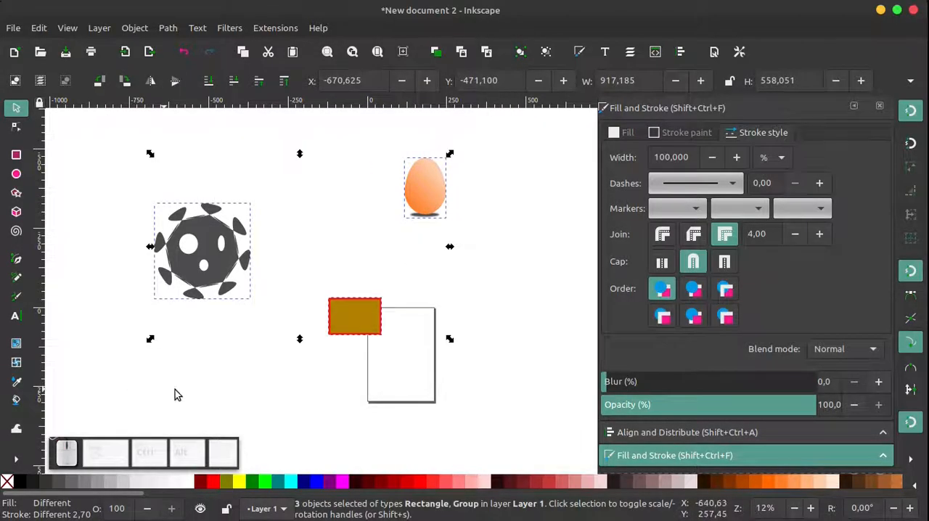
click(682, 51)
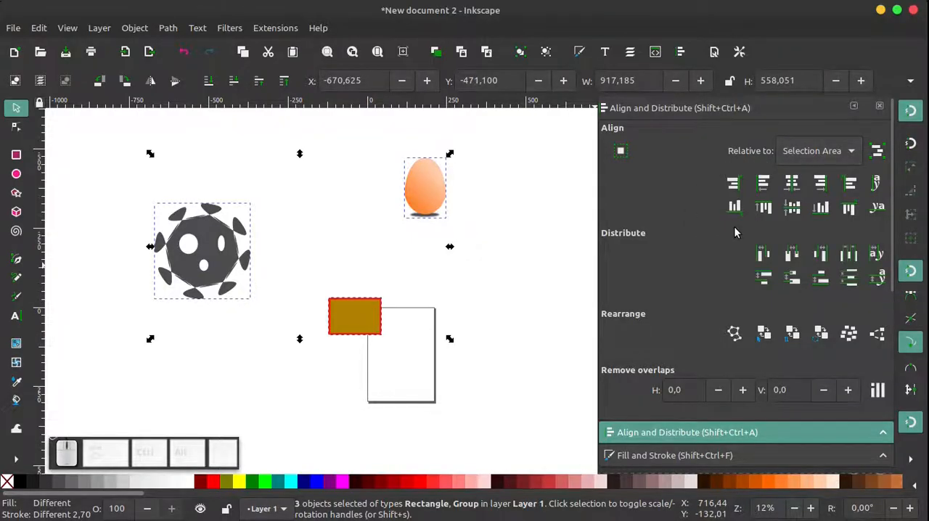
click(794, 209)
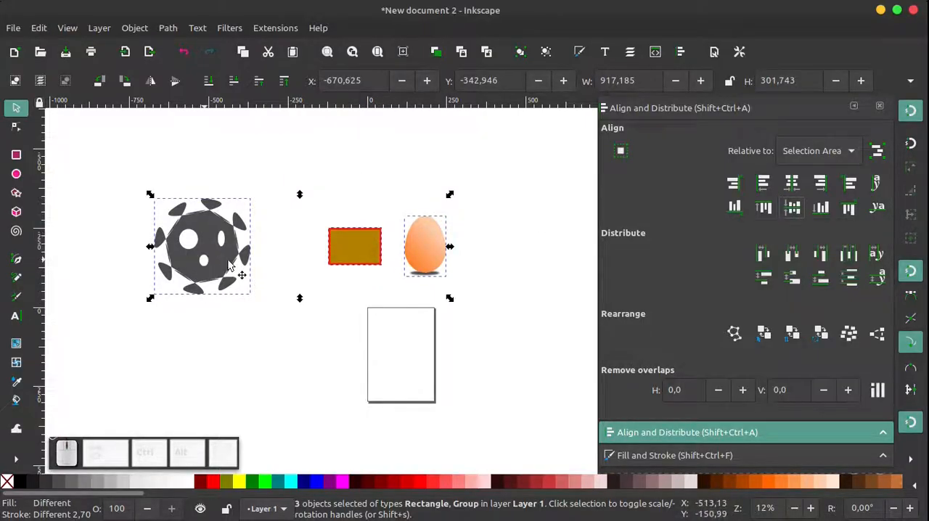
Align the bottom edges of the star face, rectangle and egg relative to the selection area, and deselect them
click(821, 209)
click(563, 234)
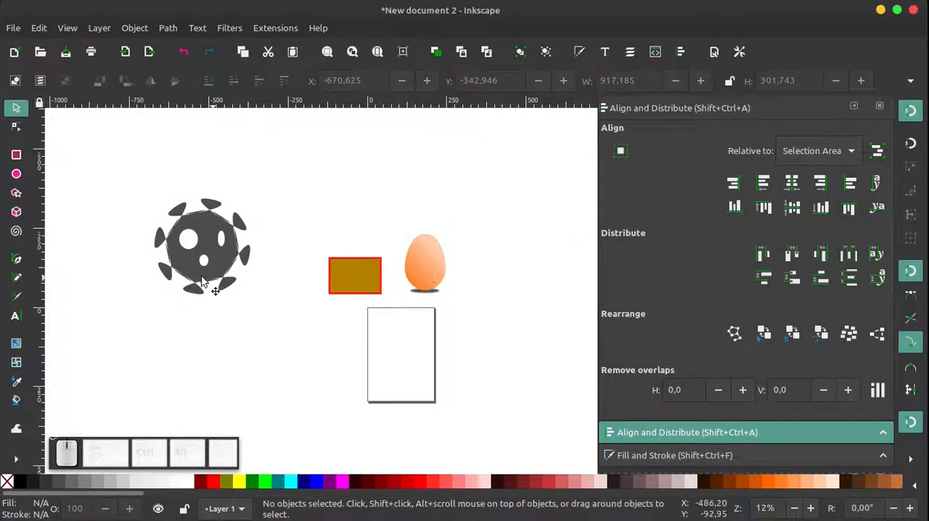
click(168, 254)
click(363, 202)
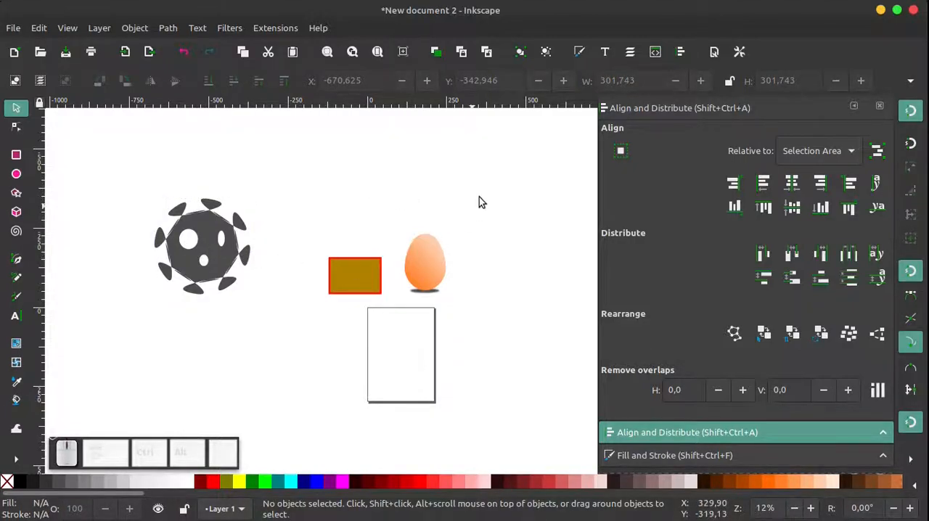
drag(527, 146, 121, 373)
click(509, 226)
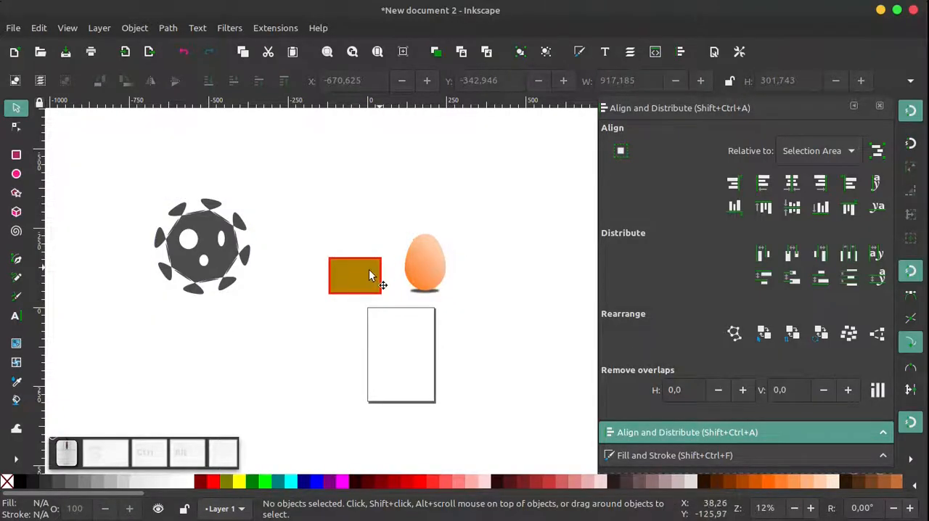
Move the rectangle above the star face to about X -615 mm, Y -484 mm, and the egg to about X 11 mm, Y -358 mm
click(355, 285)
mouse_move(356, 278)
mouse_down()
mouse_move(362, 261)
mouse_move(268, 167)
mouse_move(203, 165)
mouse_up()
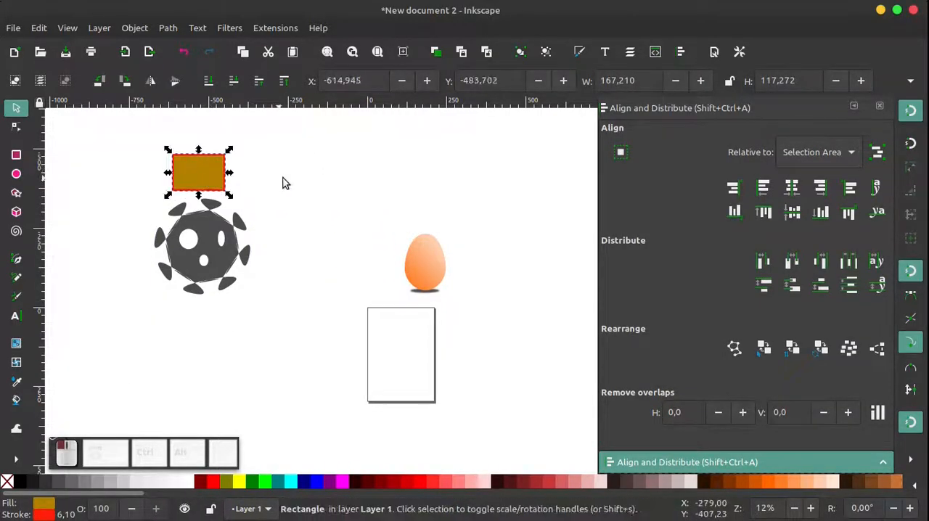
click(488, 172)
drag(518, 168, 284, 375)
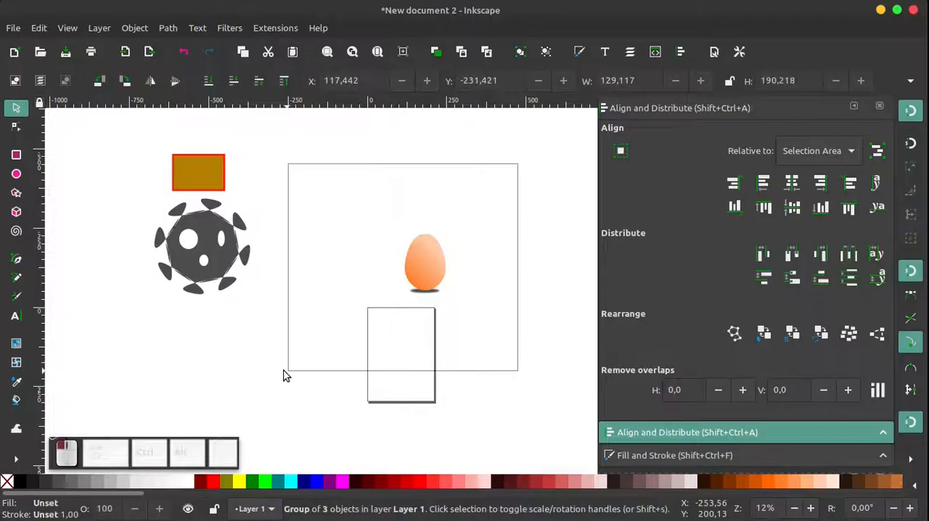
drag(419, 269, 385, 229)
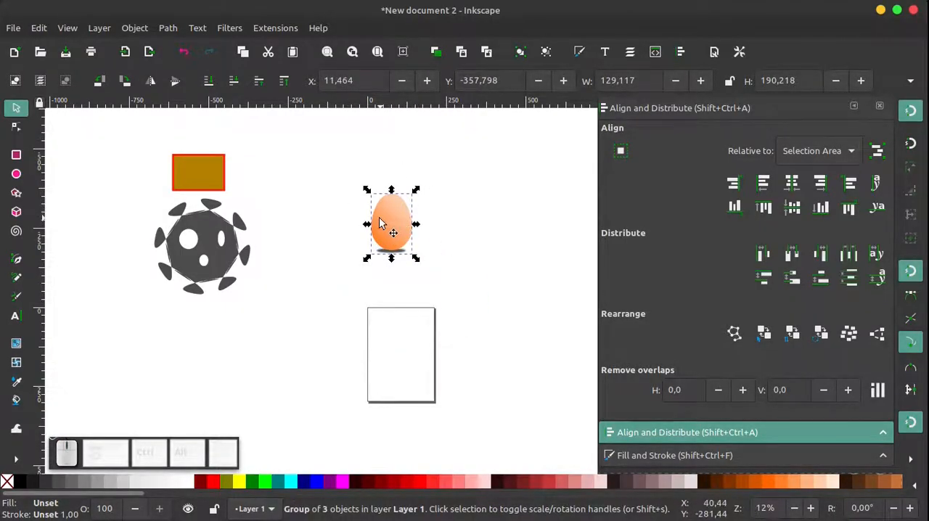
Open the PNG export settings, close them with the other docked dialogs, and clear the egg's selection
click(11, 29)
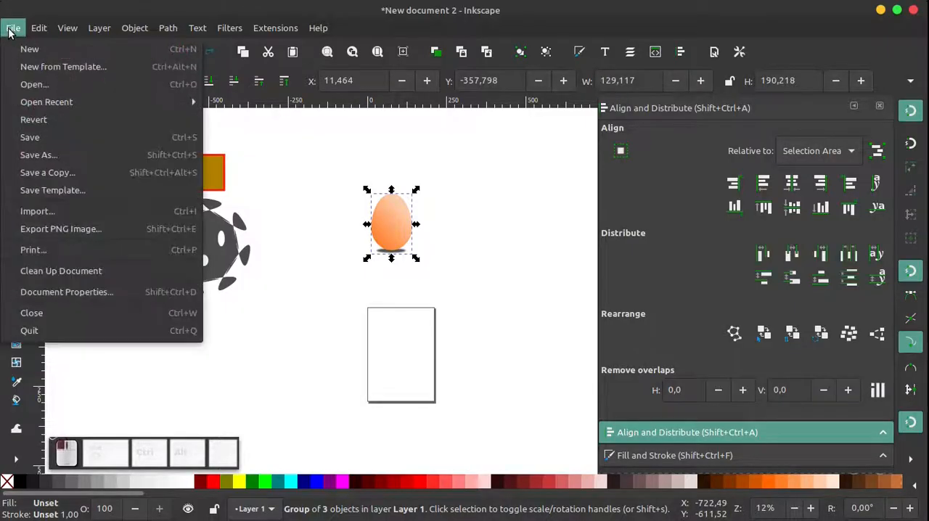
click(73, 231)
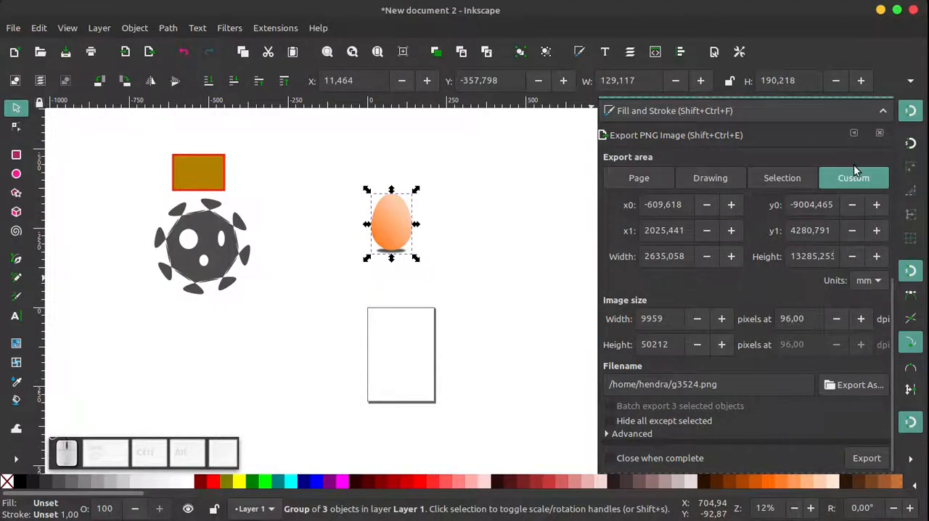
click(881, 133)
click(879, 106)
click(879, 106)
click(563, 153)
drag(557, 153, 312, 321)
click(594, 300)
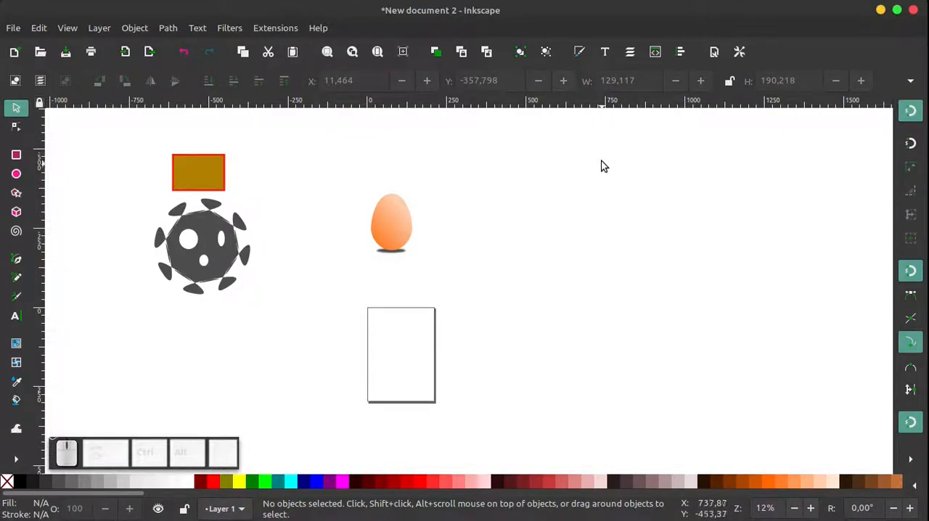
Select the egg group, open the PNG export settings and compare the Page, Drawing, Selection and Custom export areas
drag(486, 148, 333, 331)
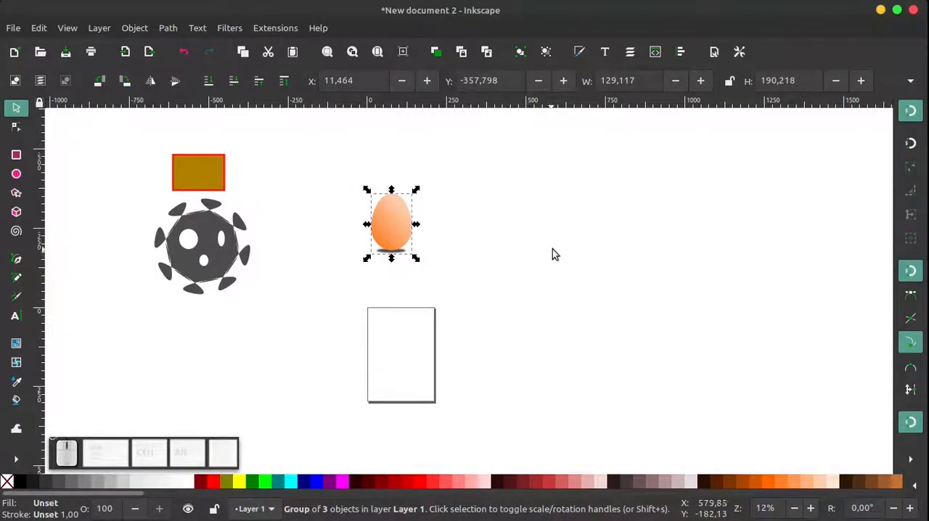
click(148, 53)
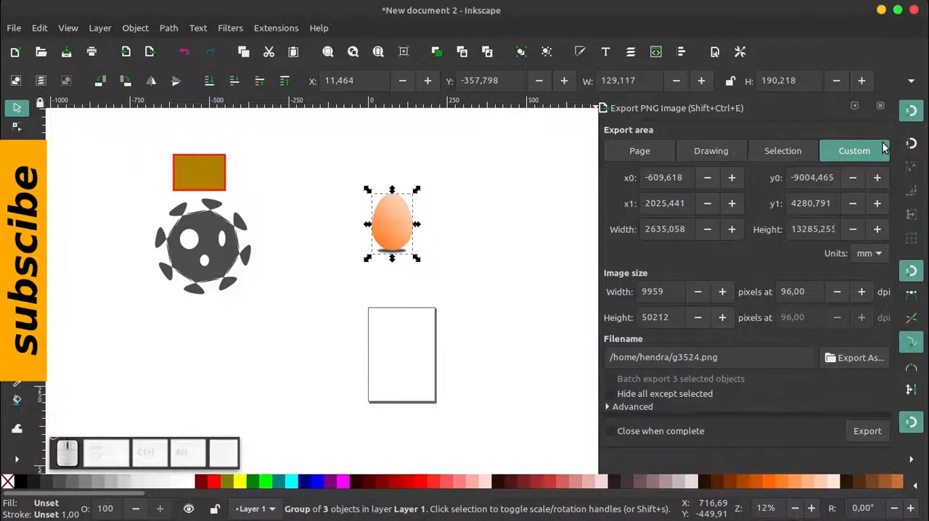
click(641, 151)
click(708, 150)
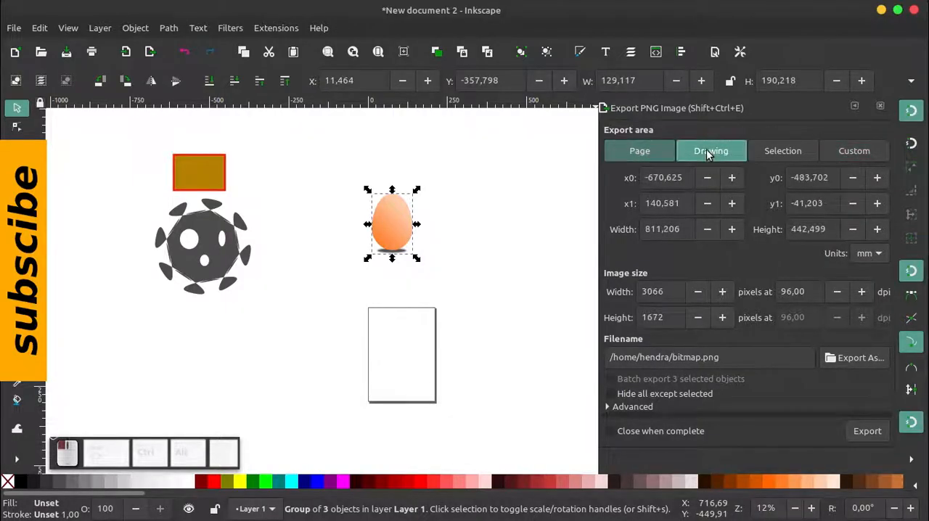
click(783, 150)
click(850, 150)
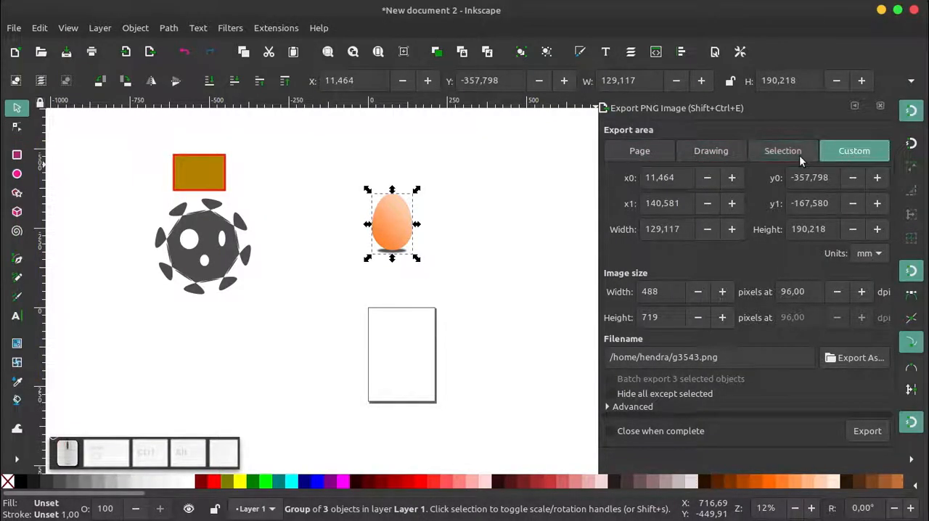
Compare the Page and Drawing export areas, reselect the egg group and set the PNG export area to Selection
click(642, 153)
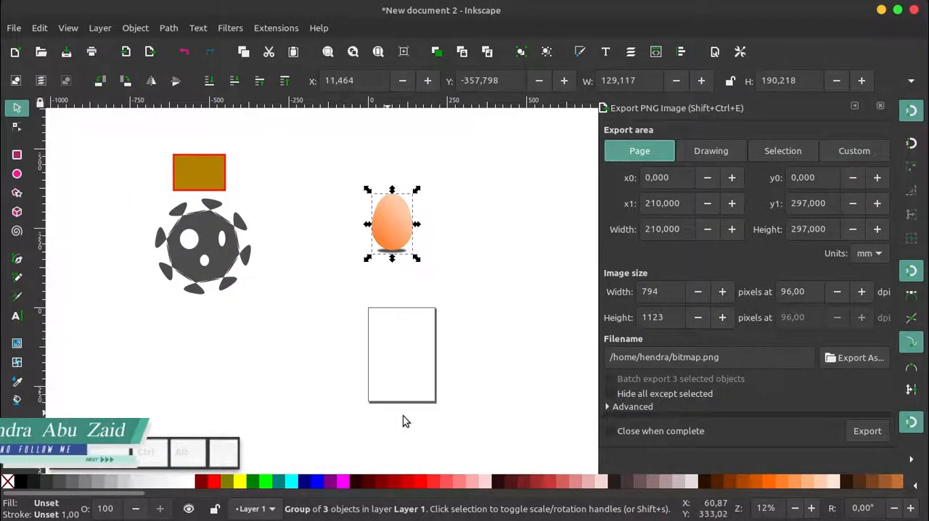
click(713, 150)
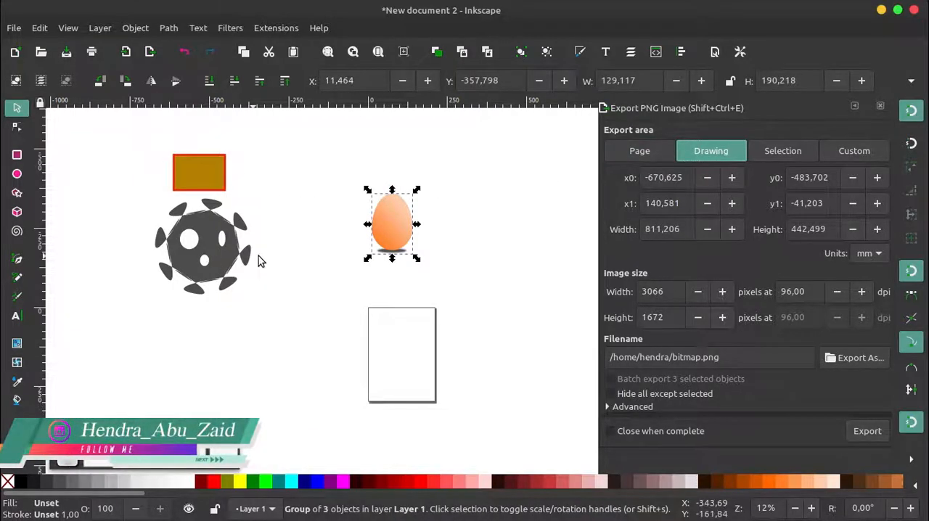
click(784, 154)
click(451, 190)
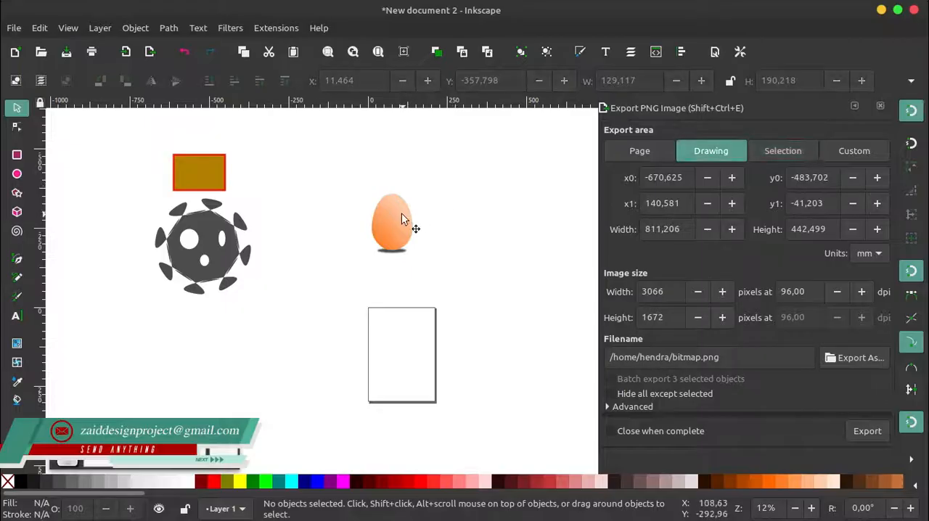
drag(516, 141, 327, 322)
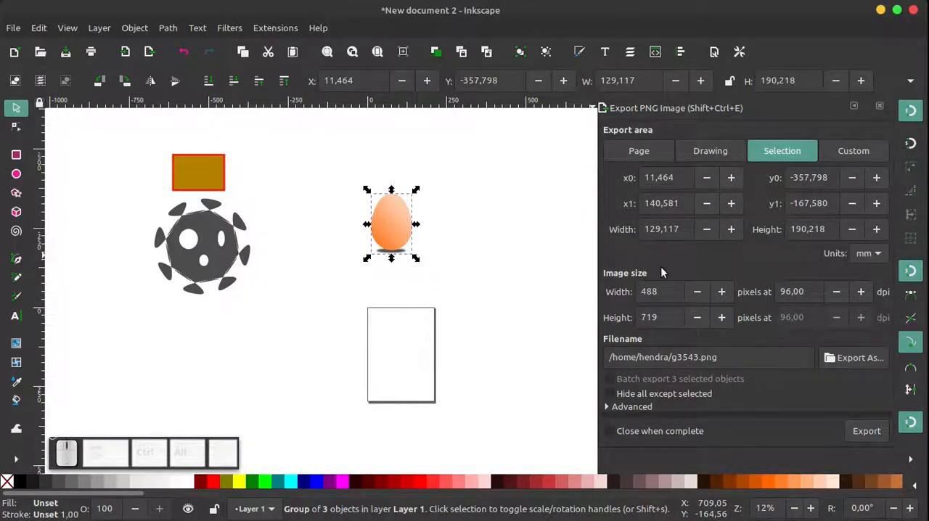
Export the selected egg group as a PNG named TELUR in the Pictures folder
click(855, 359)
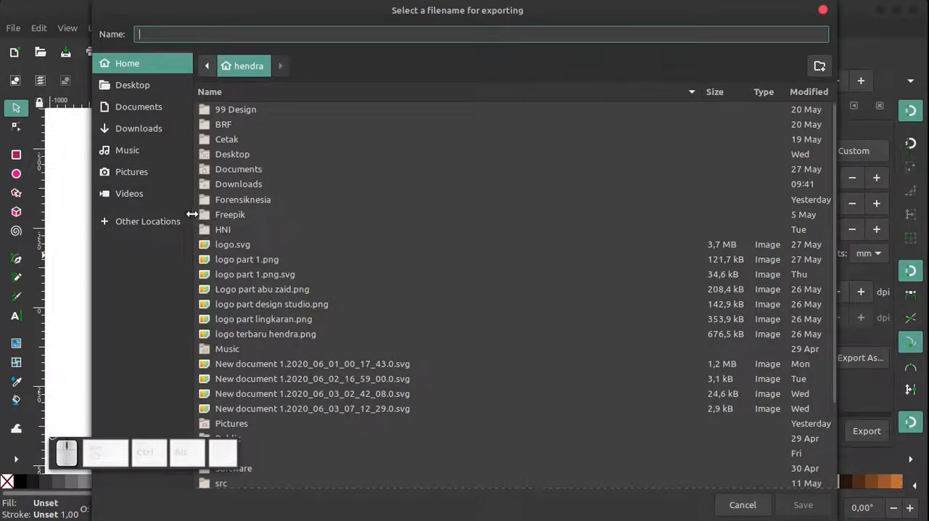
click(140, 171)
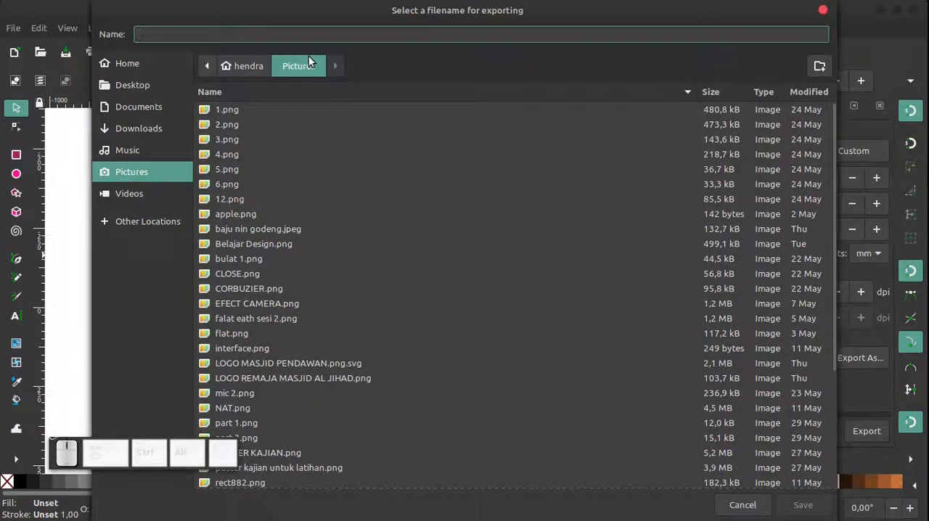
text(TELUR)
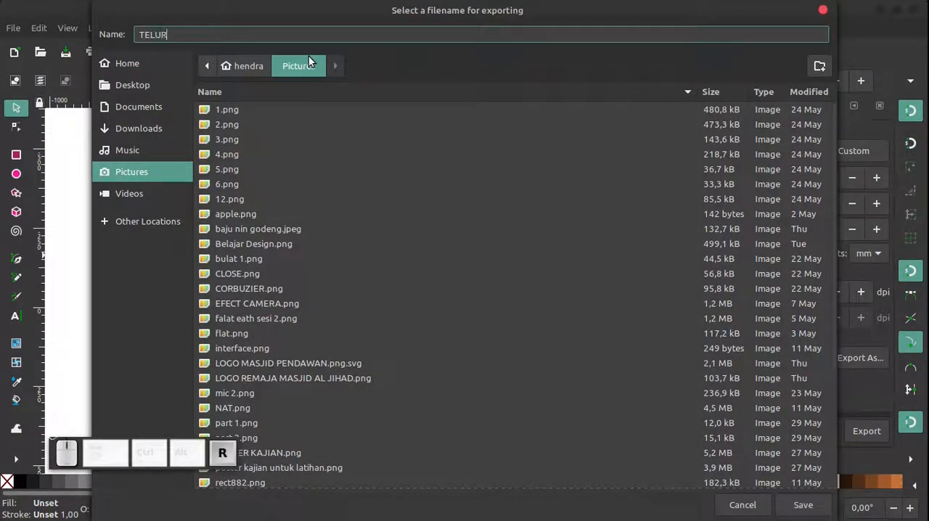
click(802, 504)
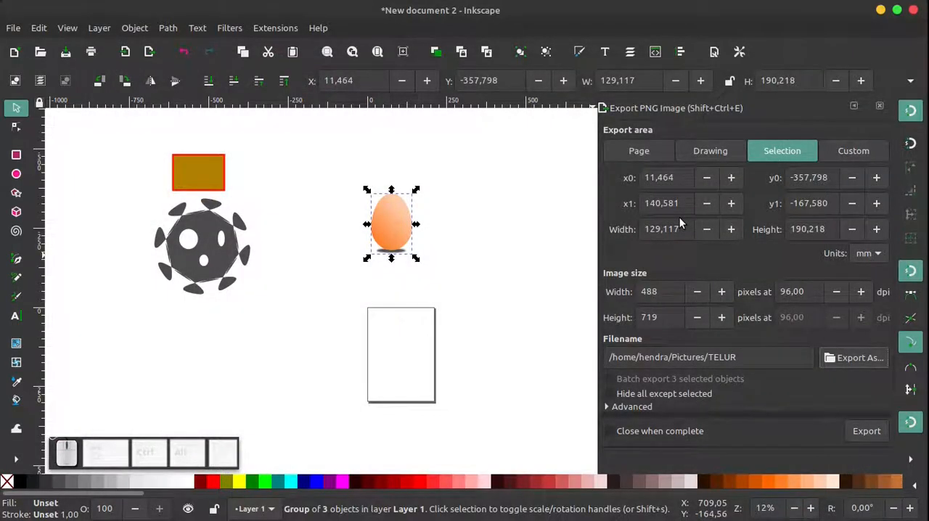
click(875, 433)
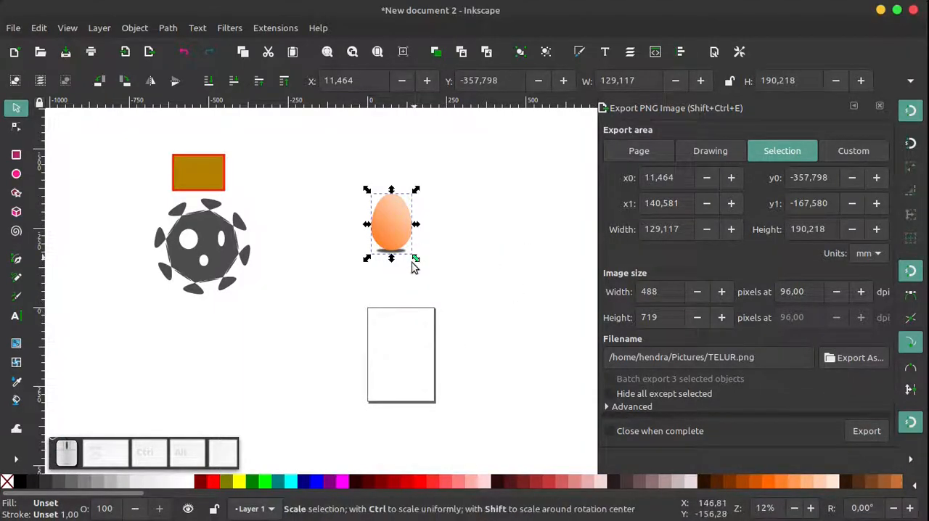
Switch to the Files manager and open the exported TELUR.png from the Pictures folder in Image Viewer
mouse_move(385, 501)
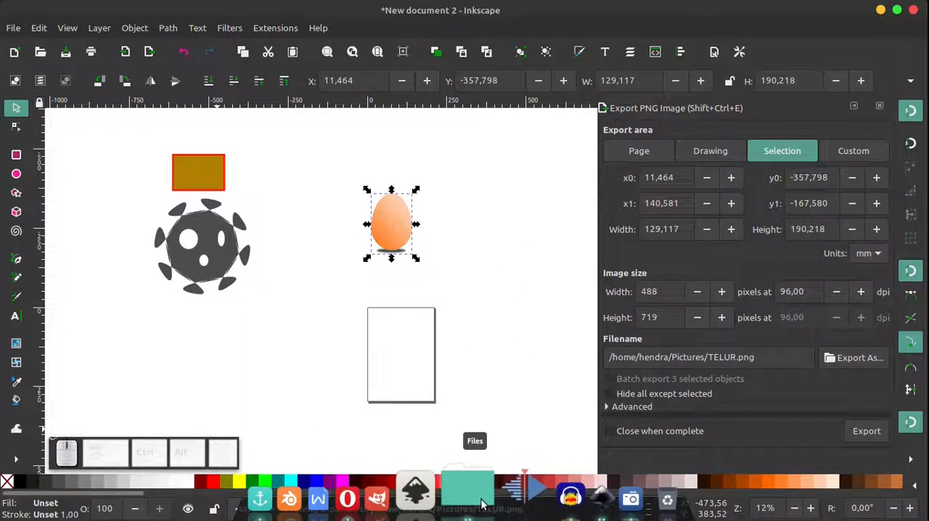
click(481, 504)
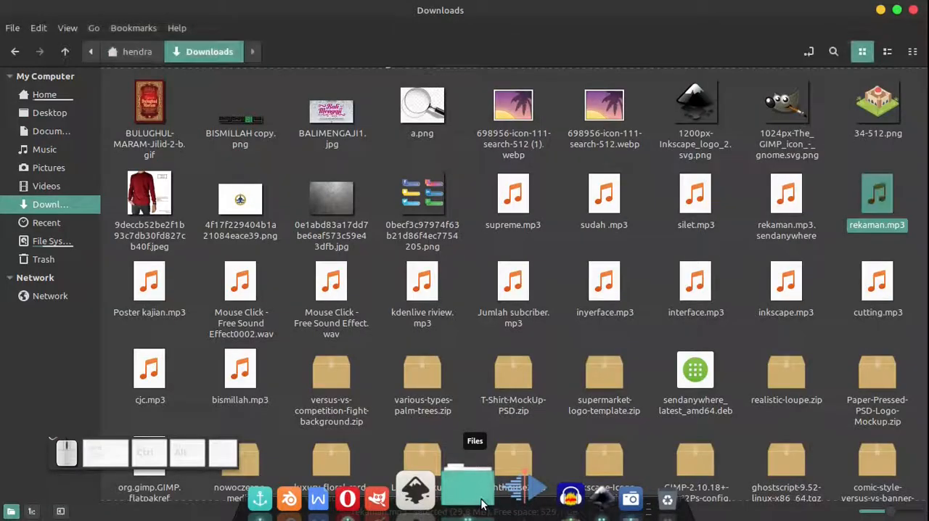
click(49, 168)
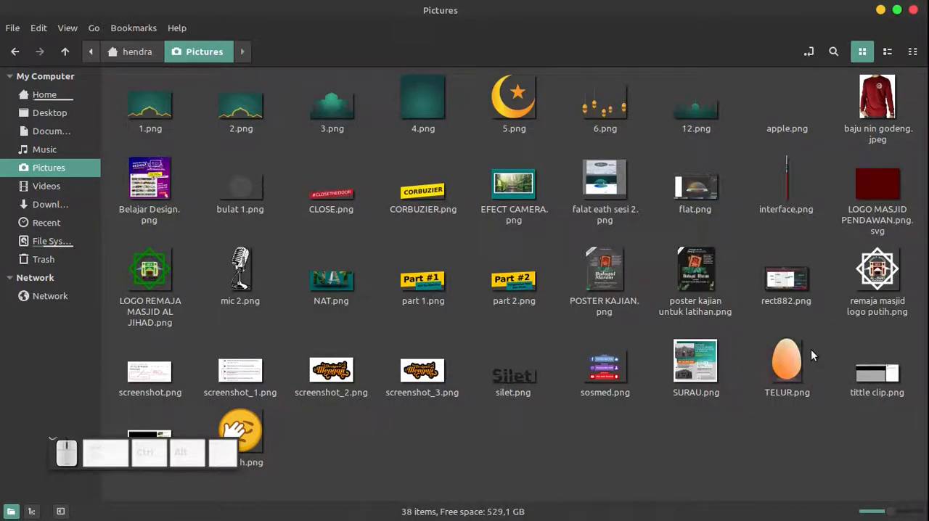
click(782, 361)
right_click(782, 361)
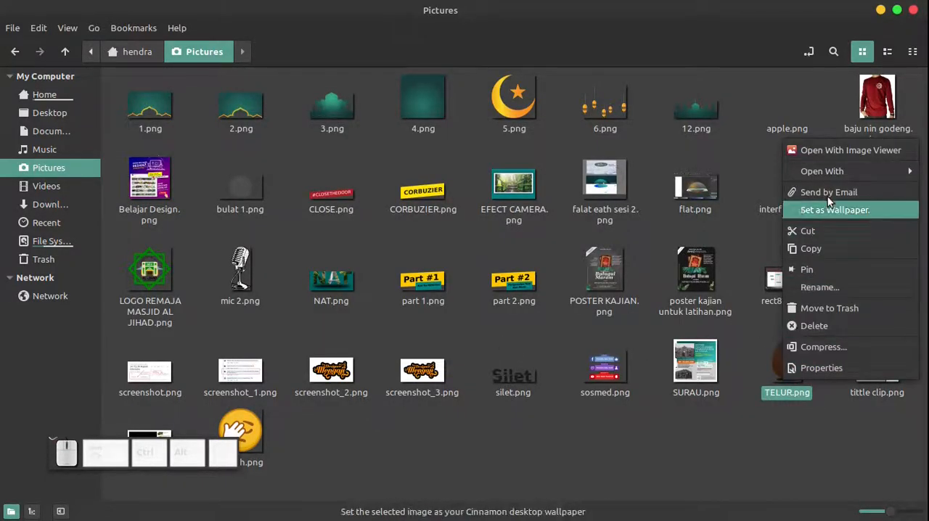
click(833, 151)
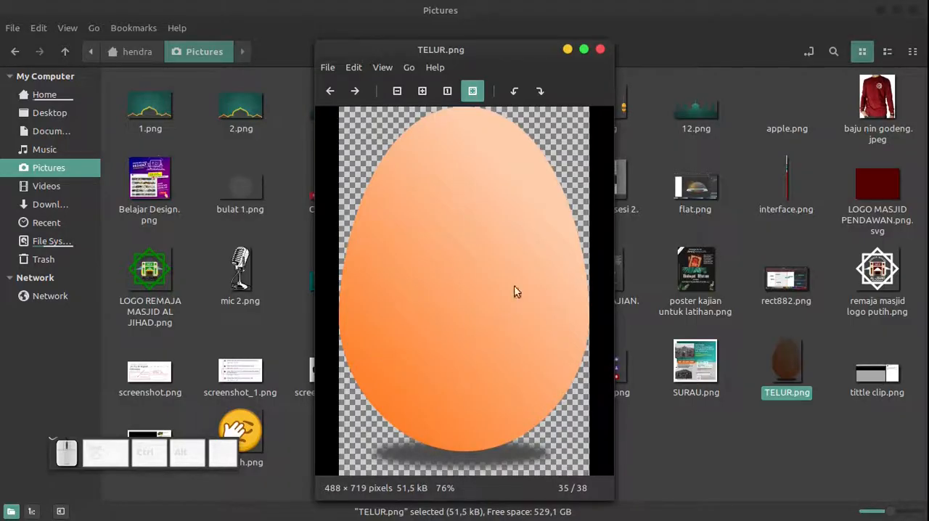
Close the image preview, switch back to Inkscape, clear the selection and reselect the egg group
click(601, 49)
mouse_move(464, 517)
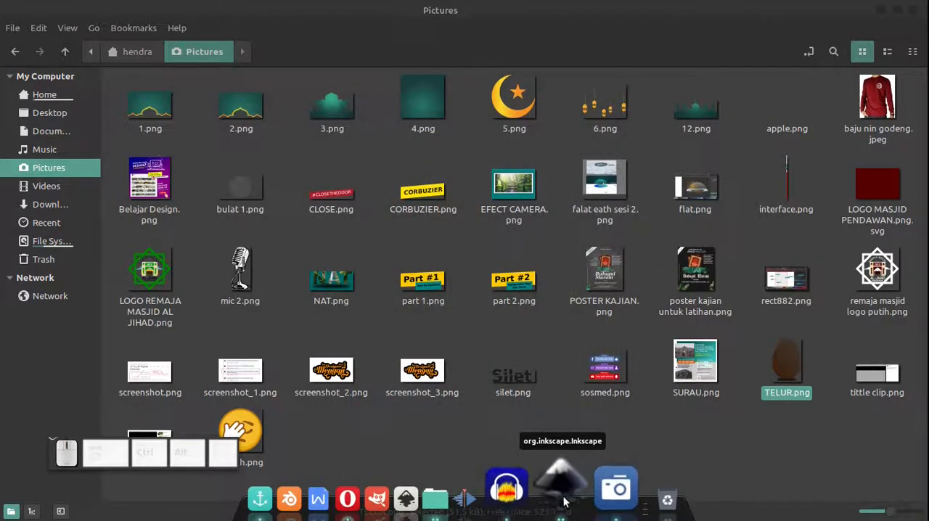
click(568, 500)
click(456, 168)
drag(450, 151, 354, 262)
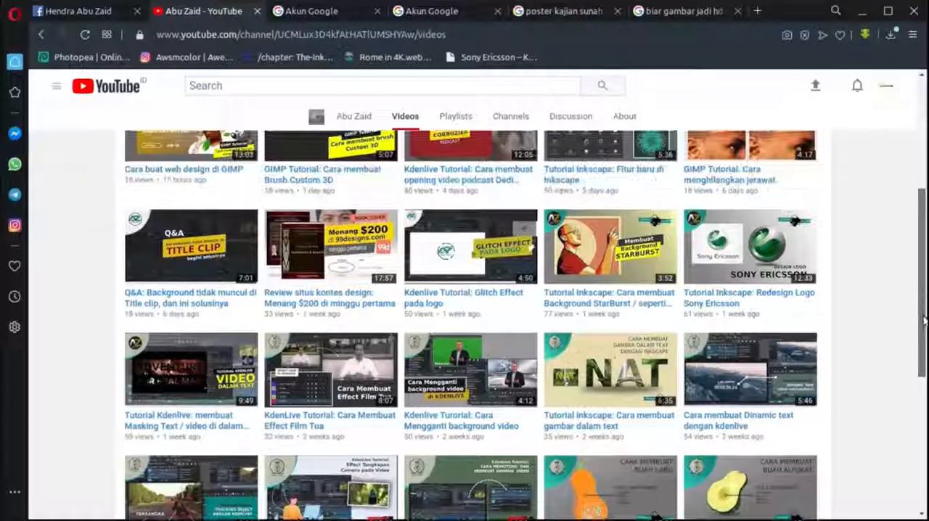
Look over the YouTube channel page in the browser, including its subscription status, notification bell and uploaded videos
scroll(817, 210, up, 5)
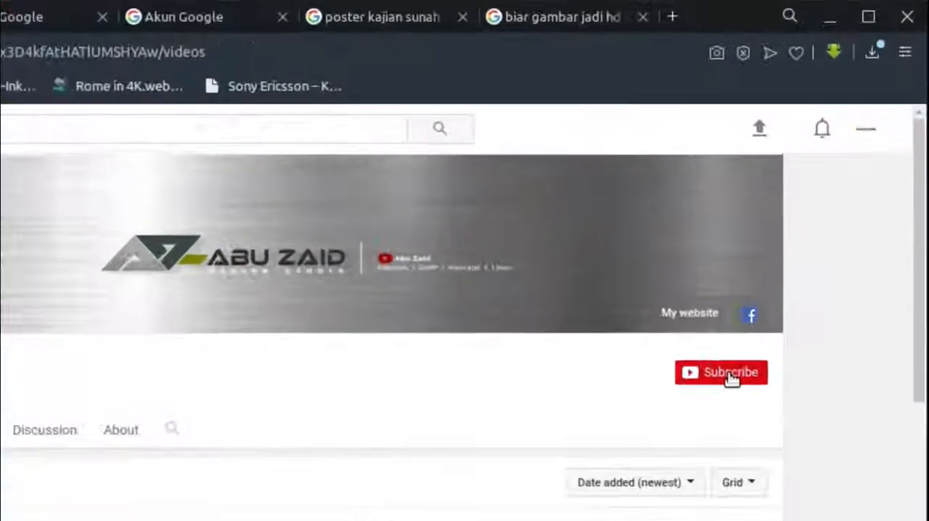
click(795, 250)
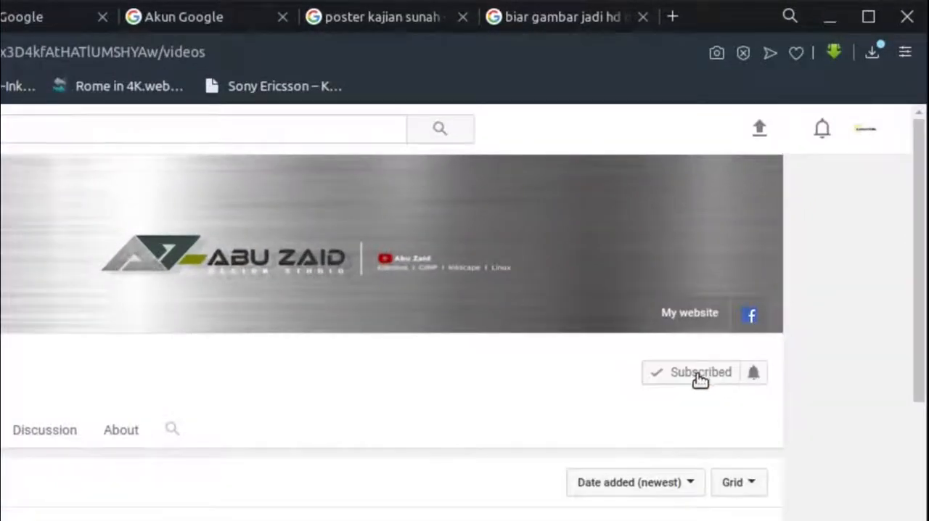
click(814, 249)
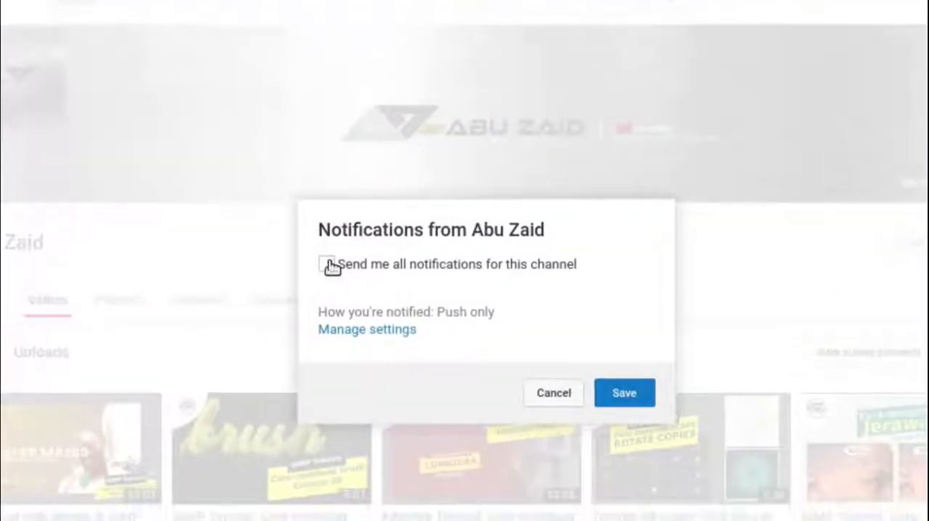
click(326, 264)
click(618, 394)
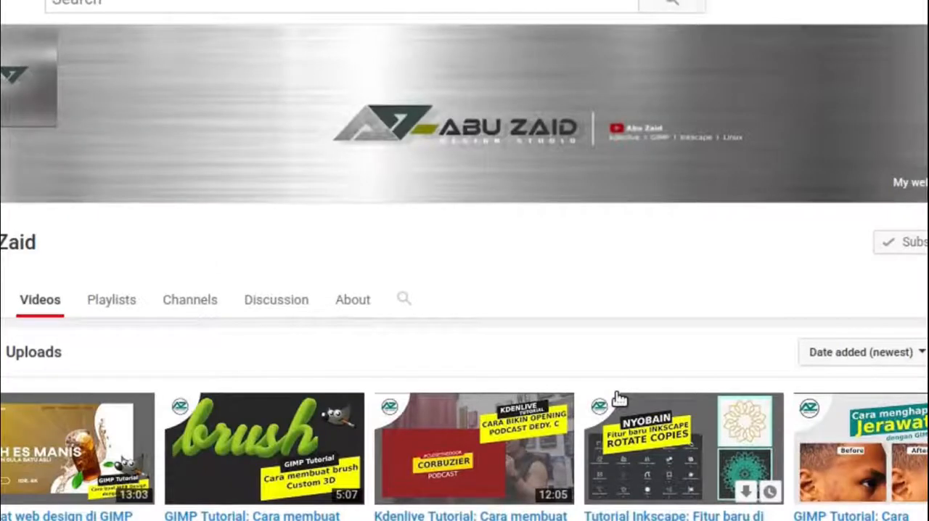